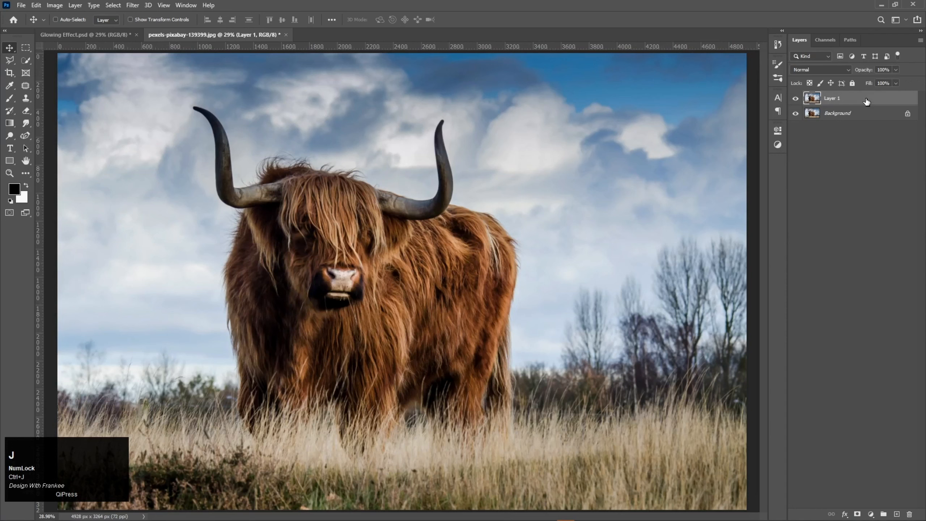
# Select the highland cow with Select Subject, and open the selection in Select and Mask using the Overlay view.
pyautogui.rightClick(29, 59)
pyautogui.click(269, 20)
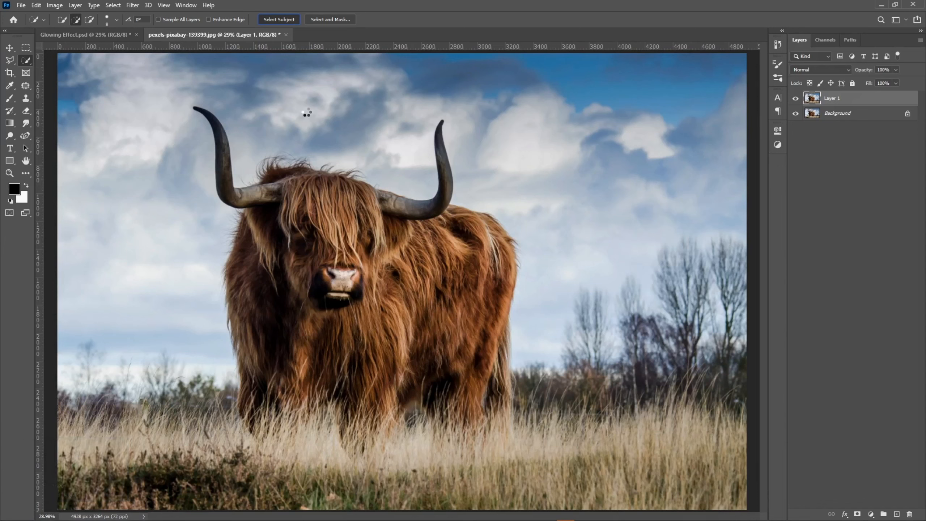
pyautogui.click(335, 19)
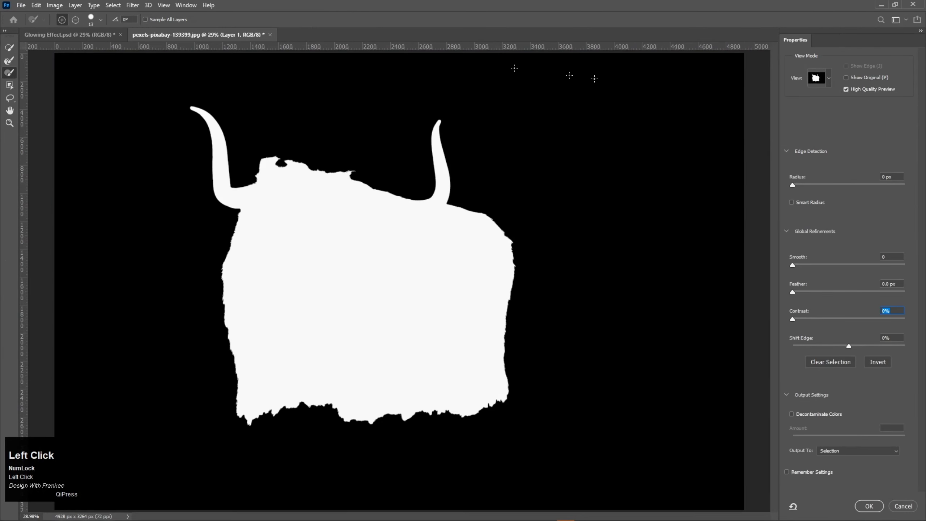
pyautogui.click(827, 79)
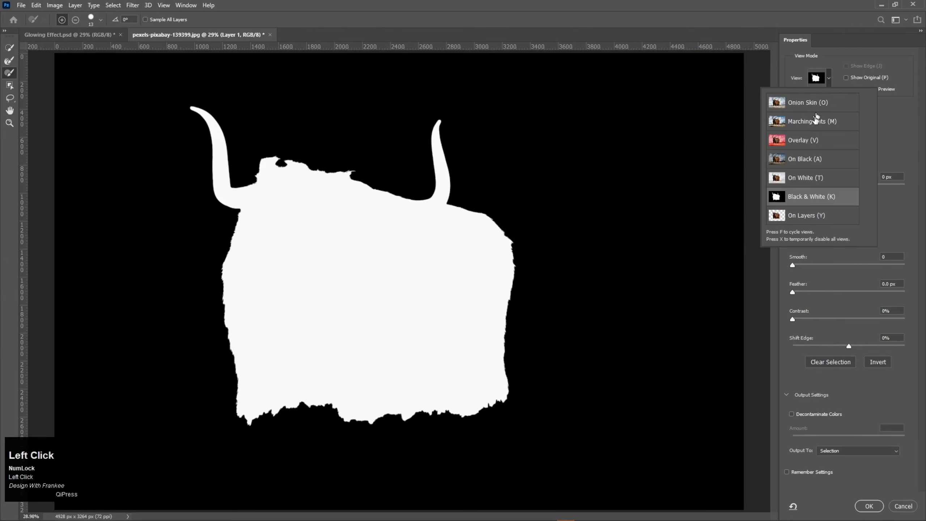
pyautogui.click(802, 141)
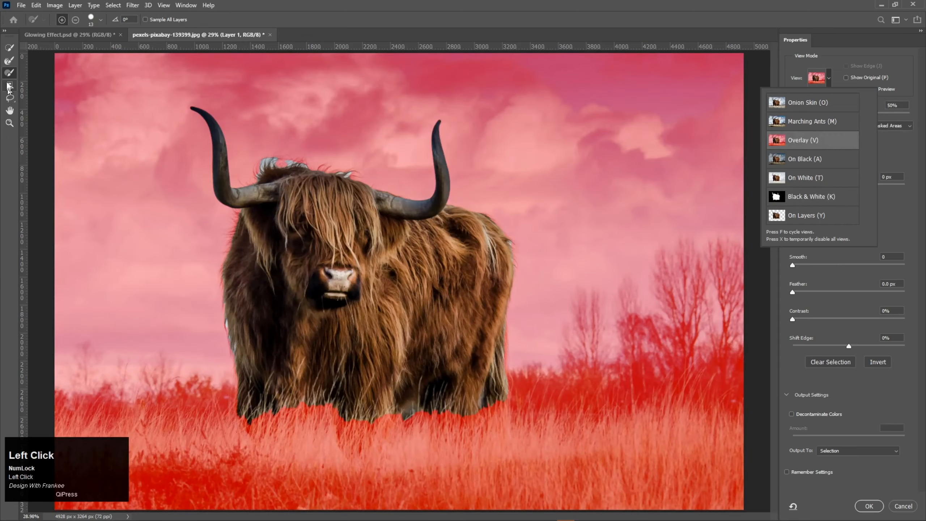
# Refine the selection around the loose hair on top of the cow's head with the Refine Edge Brush.
pyautogui.click(9, 63)
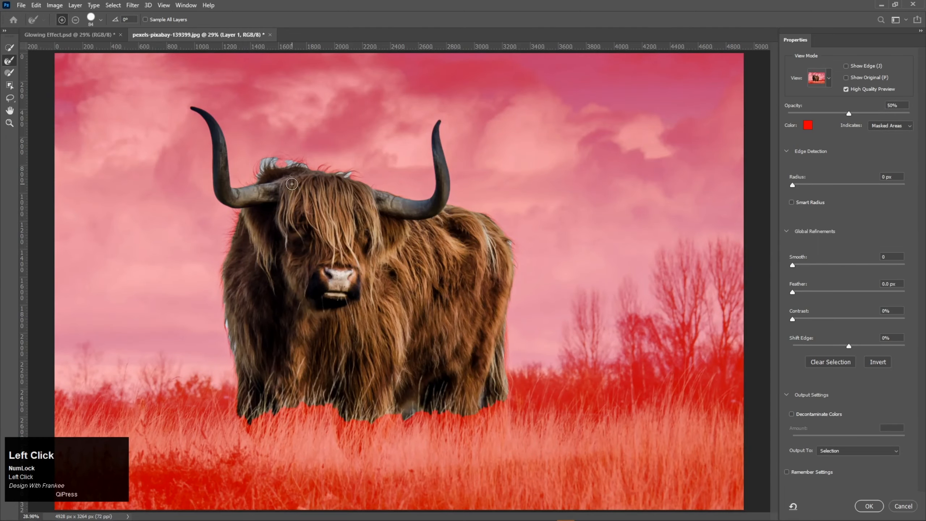
pyautogui.scroll(2, 291, 183)
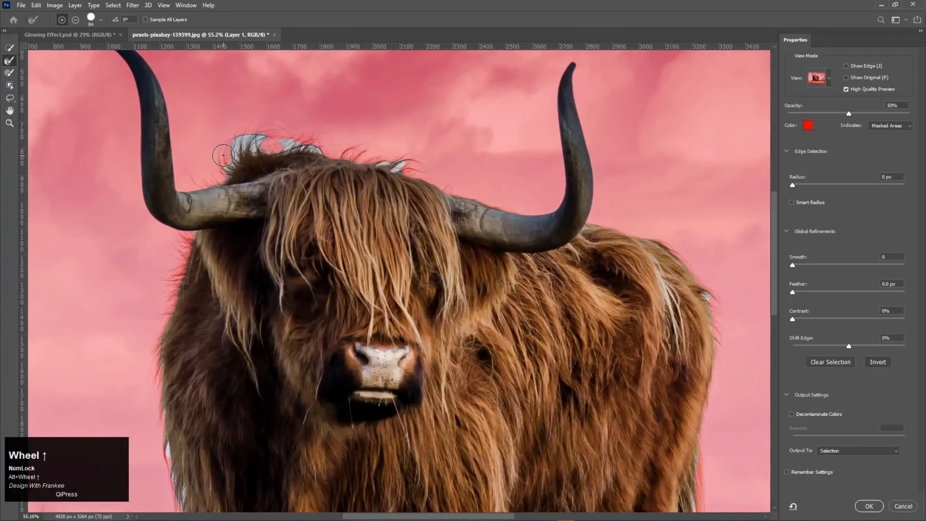
pyautogui.moveTo(223, 155)
pyautogui.mouseDown()
pyautogui.moveTo(232, 162)
pyautogui.moveTo(255, 140)
pyautogui.moveTo(372, 155)
pyautogui.moveTo(370, 164)
pyautogui.moveTo(269, 146)
pyautogui.moveTo(229, 161)
pyautogui.mouseUp()
# Refine the fur edges along the cow's back and rear, and the lower part of its opposite flank.
pyautogui.press('space')
pyautogui.moveTo(604, 259); pyautogui.dragTo(513, 220)
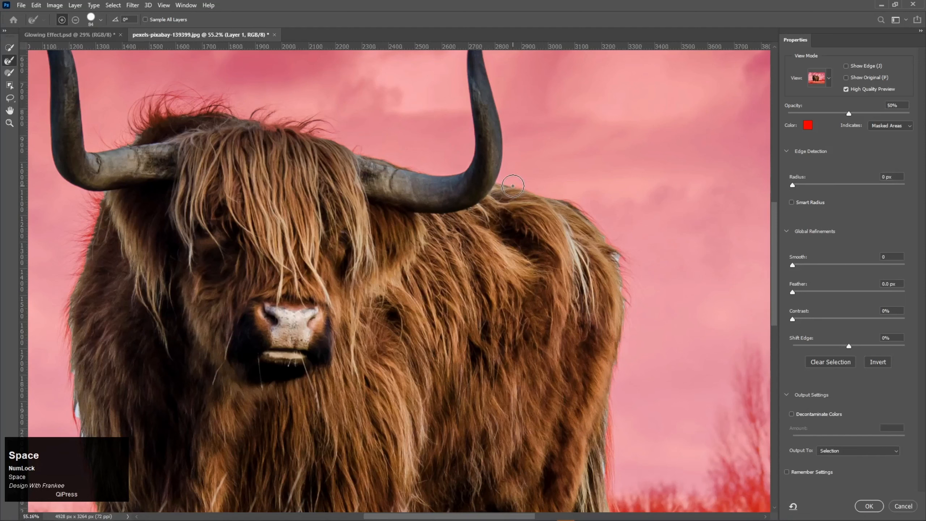
pyautogui.moveTo(513, 186)
pyautogui.mouseDown()
pyautogui.moveTo(580, 206)
pyautogui.moveTo(604, 226)
pyautogui.moveTo(625, 275)
pyautogui.moveTo(609, 478)
pyautogui.moveTo(603, 252)
pyautogui.moveTo(610, 389)
pyautogui.moveTo(568, 397)
pyautogui.moveTo(561, 366)
pyautogui.moveTo(557, 395)
pyautogui.moveTo(603, 378)
pyautogui.moveTo(528, 402)
pyautogui.moveTo(427, 398)
pyautogui.moveTo(409, 406)
pyautogui.moveTo(406, 419)
pyautogui.moveTo(372, 404)
pyautogui.moveTo(312, 417)
pyautogui.moveTo(270, 391)
pyautogui.moveTo(202, 385)
pyautogui.moveTo(113, 412)
pyautogui.moveTo(92, 387)
pyautogui.moveTo(78, 249)
pyautogui.mouseUp()
pyautogui.press('space')
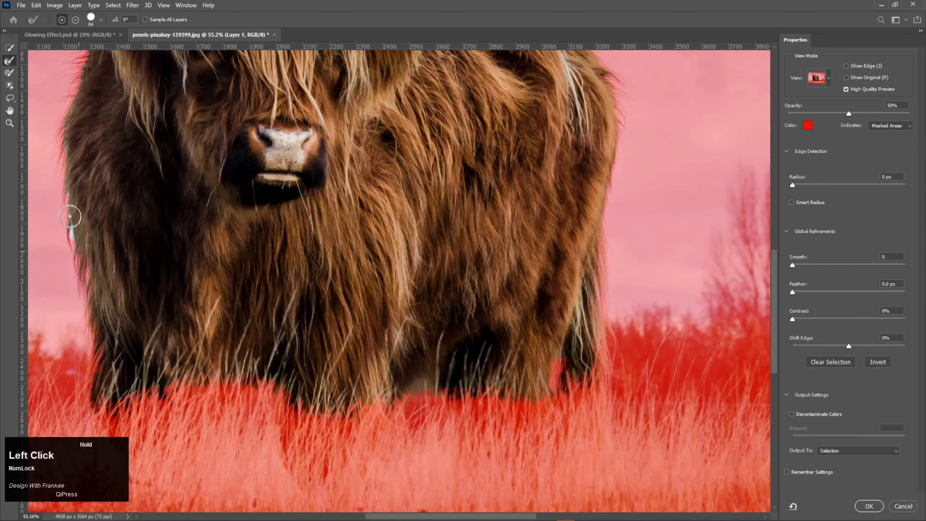
# Refine the fur edge down the cow's left-hand flank, from below the horn towards the grass.
pyautogui.press('space')
pyautogui.moveTo(68, 196); pyautogui.dragTo(170, 283)
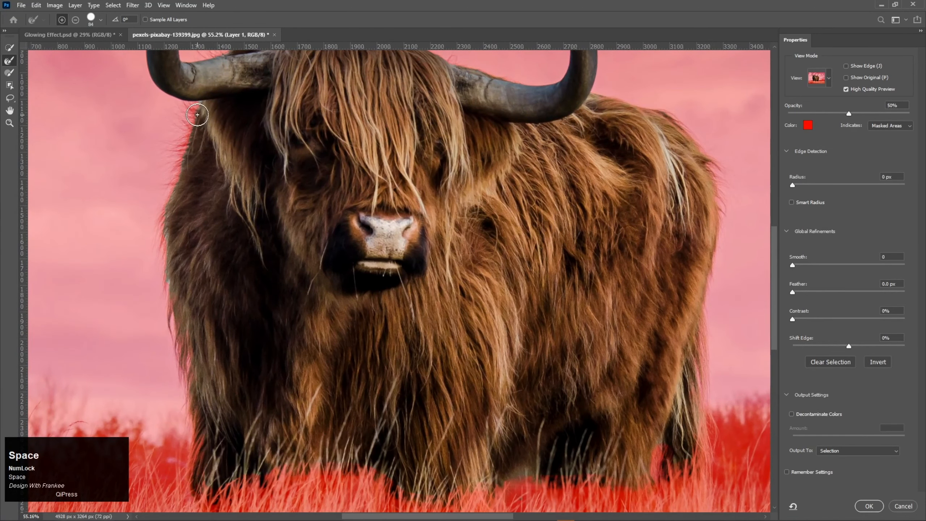
pyautogui.moveTo(197, 114)
pyautogui.mouseDown()
pyautogui.moveTo(173, 177)
pyautogui.moveTo(163, 249)
pyautogui.mouseUp()
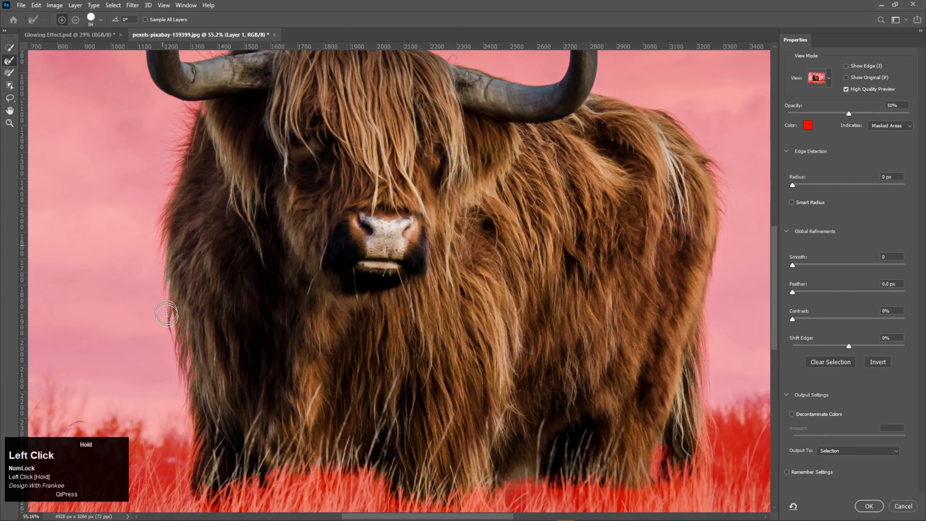
pyautogui.moveTo(185, 367); pyautogui.dragTo(178, 317)
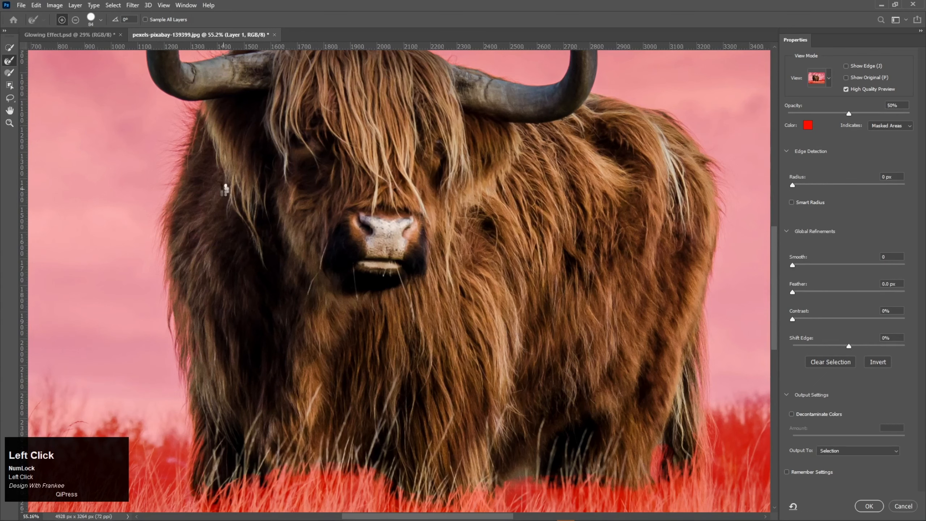
# Refine the remaining stray hair between the left-hand horn and the top of the head.
pyautogui.press('space')
pyautogui.moveTo(215, 174); pyautogui.dragTo(256, 342)
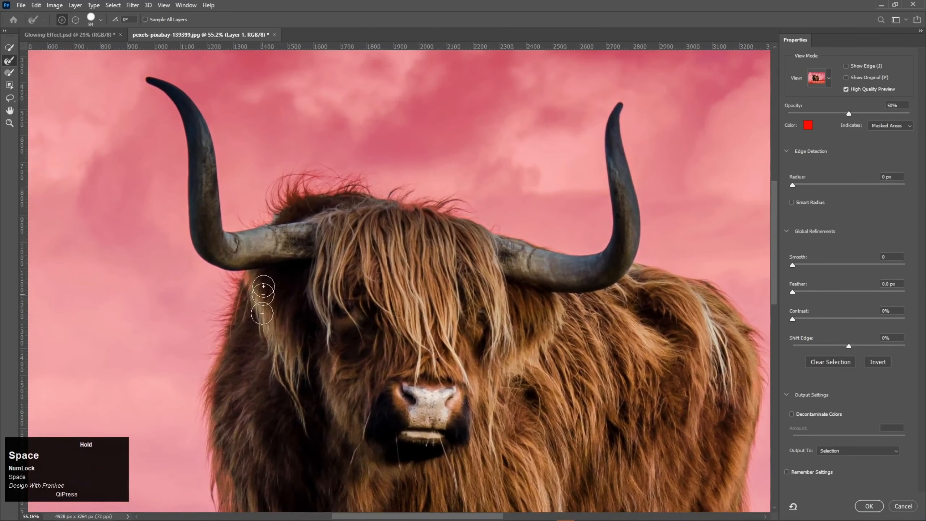
pyautogui.moveTo(276, 213); pyautogui.dragTo(315, 171)
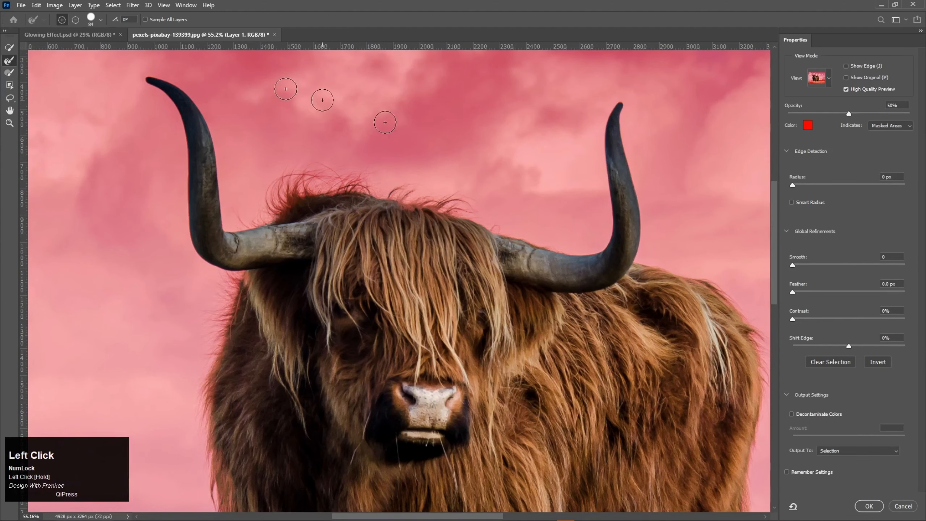
pyautogui.hotkey('ctrl', '0')
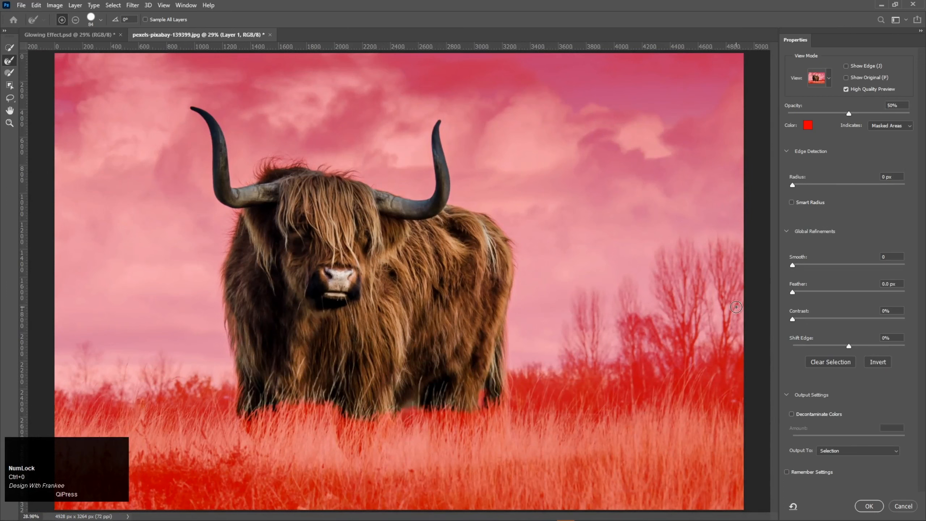
# Set the selection edge's Contrast to 18% and Shift Edge to +13%, and output the result as a selection.
pyautogui.click(794, 318)
pyautogui.moveTo(812, 319); pyautogui.dragTo(813, 320)
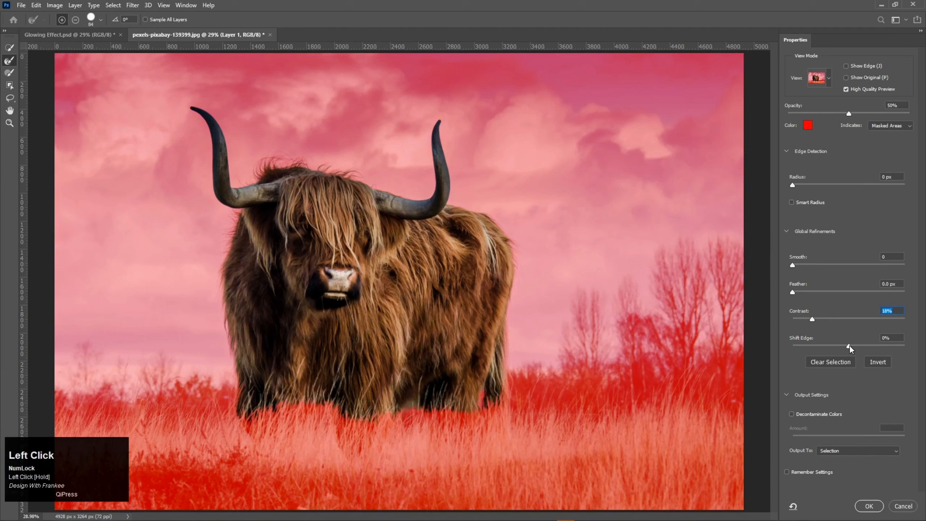
pyautogui.moveTo(850, 346); pyautogui.dragTo(856, 346)
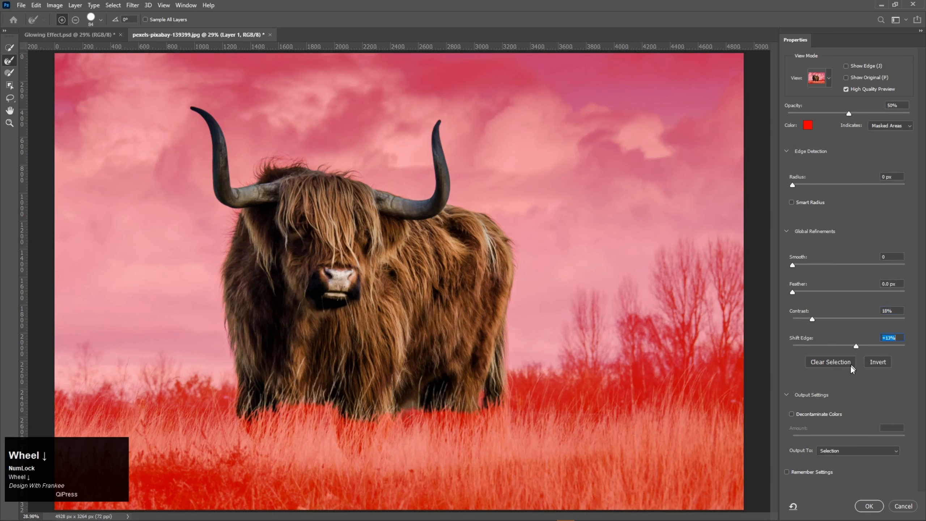
pyautogui.click(869, 504)
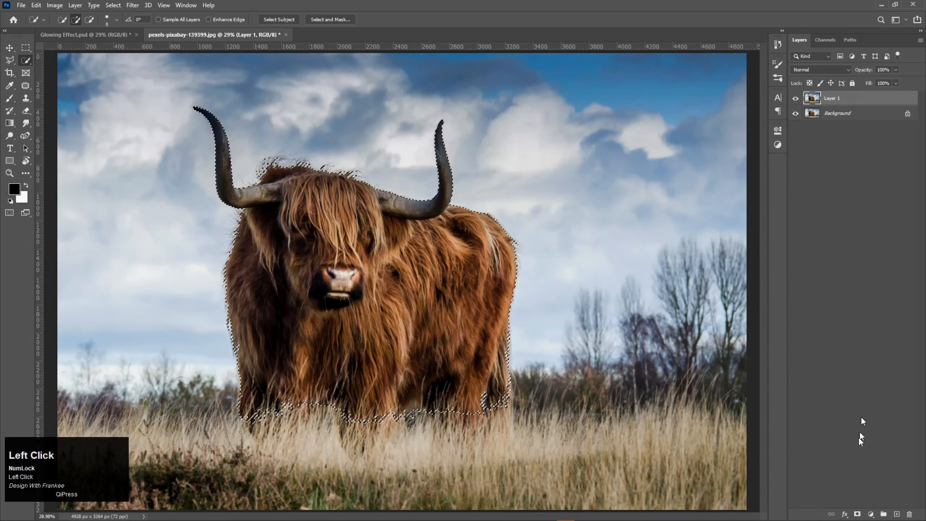
# Add a layer mask to Layer 1 from the selection, and check the cutout by briefly hiding the Background layer.
pyautogui.click(858, 514)
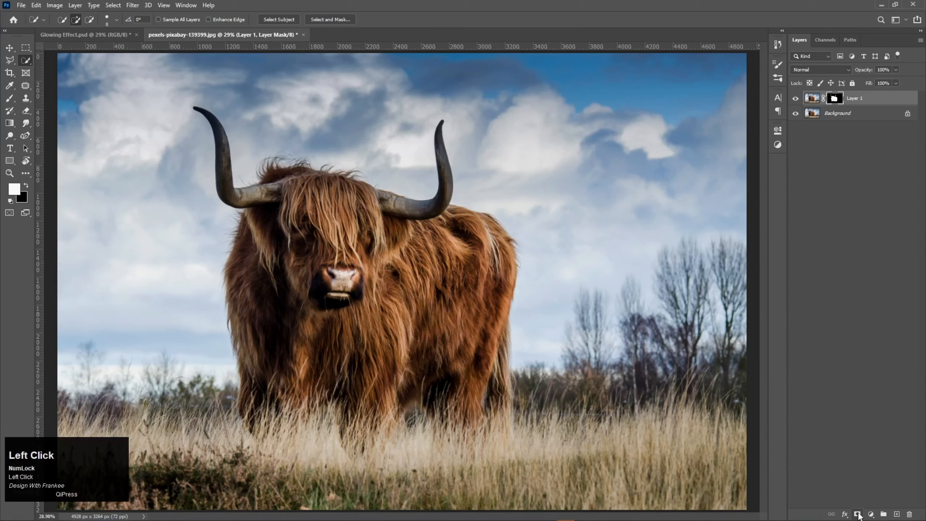
pyautogui.click(796, 113)
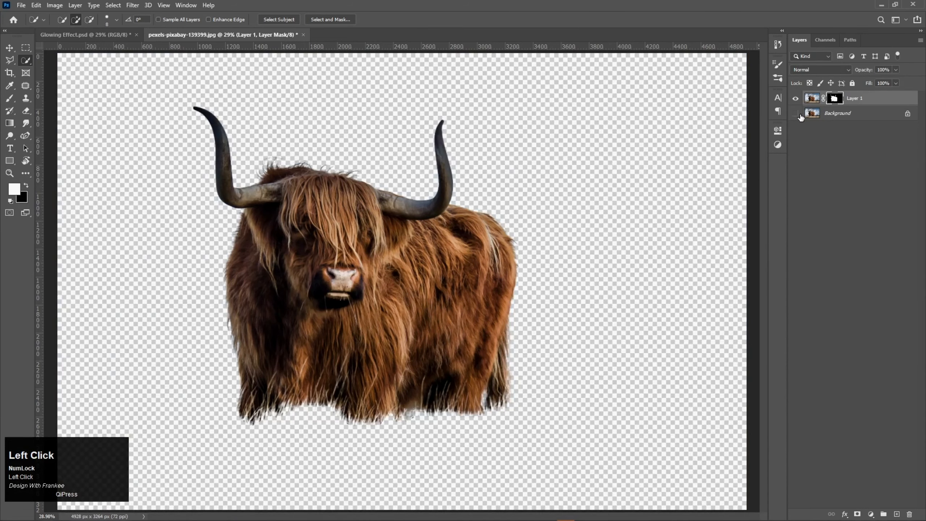
pyautogui.click(796, 114)
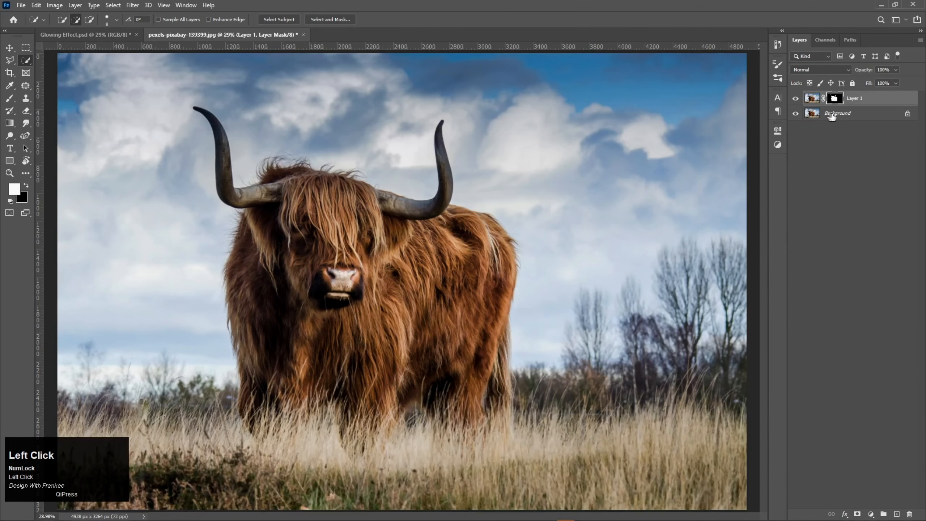
# Duplicate the Background layer and move the copy above Layer 1.
pyautogui.click(845, 114)
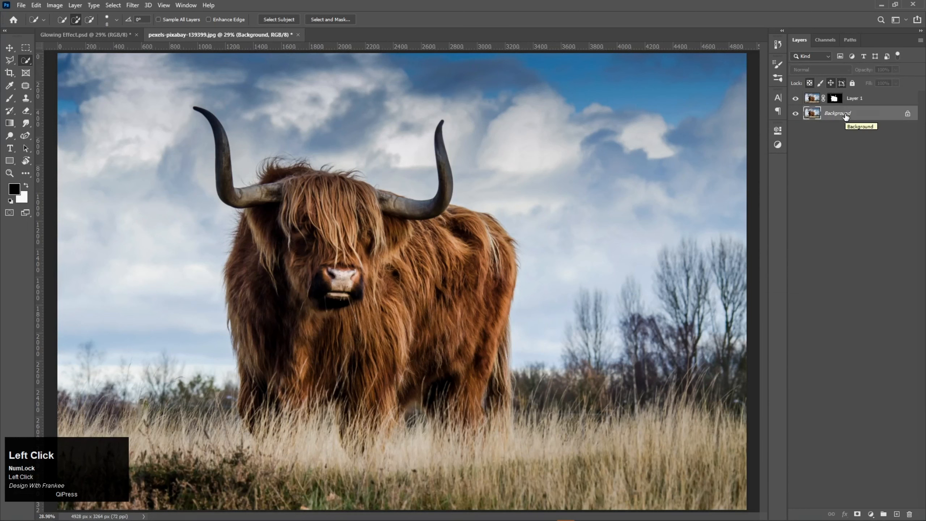
pyautogui.hotkey('ctrl', 'j')
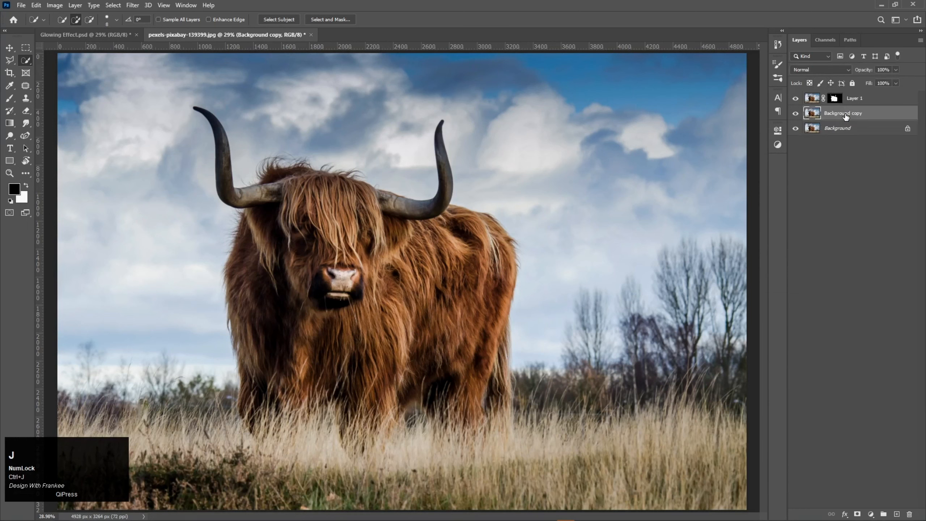
pyautogui.moveTo(846, 116); pyautogui.dragTo(848, 97)
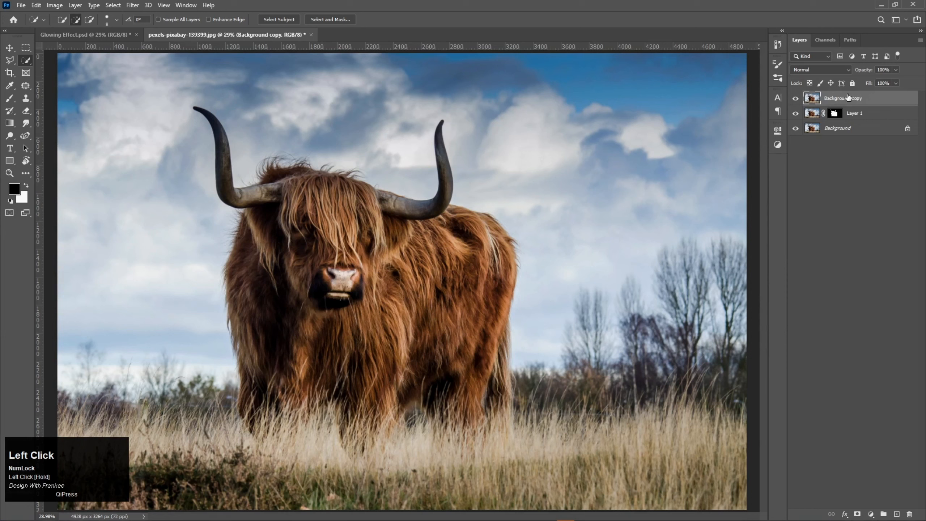
# Load Layer 1's mask as a selection and make the Background copy the active layer.
pyautogui.keyDown('ctrl'); pyautogui.click(836, 115); pyautogui.keyUp('ctrl')
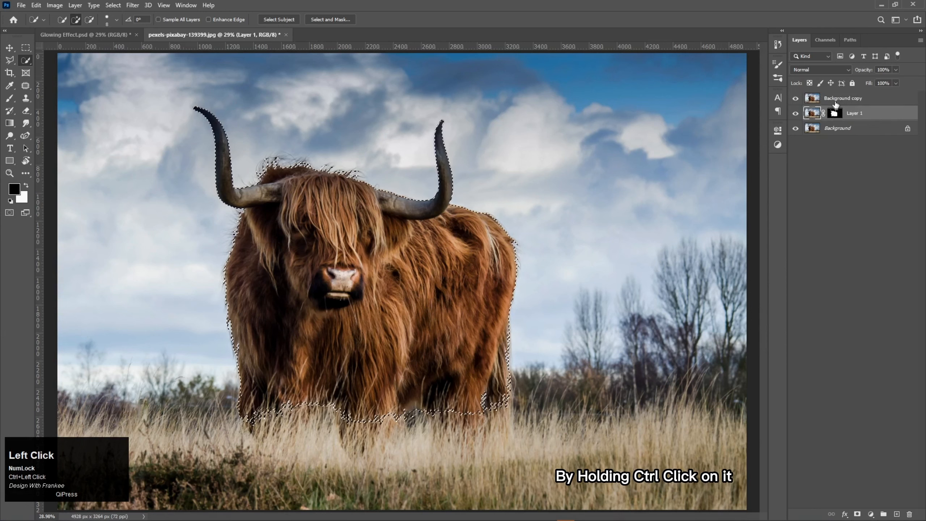
pyautogui.click(835, 102)
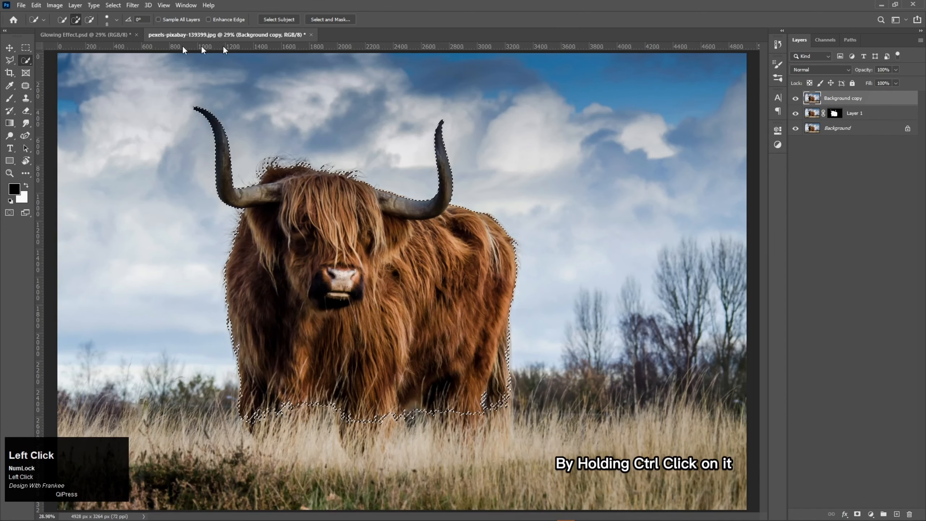
# Subtract the cow's face, head hair and upper shoulder from the selection with the Polygonal Lasso, following the left-hand horn's base so both horns stay selected.
pyautogui.rightClick(10, 60)
pyautogui.click(51, 70)
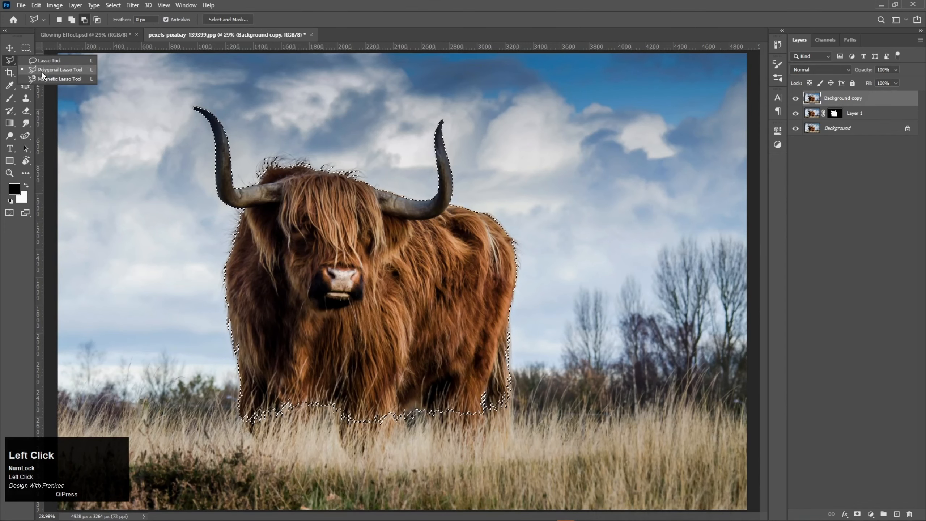
pyautogui.scroll(3, 288, 223)
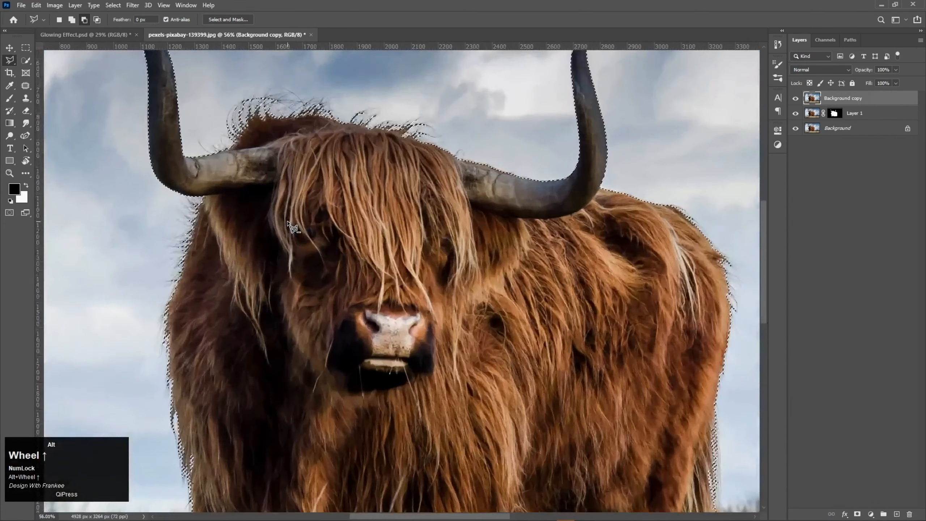
pyautogui.moveTo(215, 207); pyautogui.dragTo(362, 207)
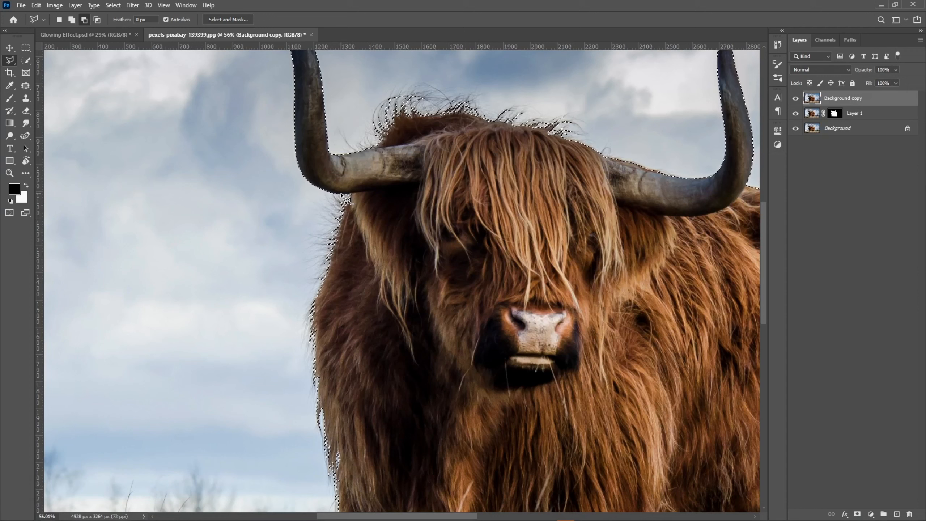
pyautogui.click(342, 195)
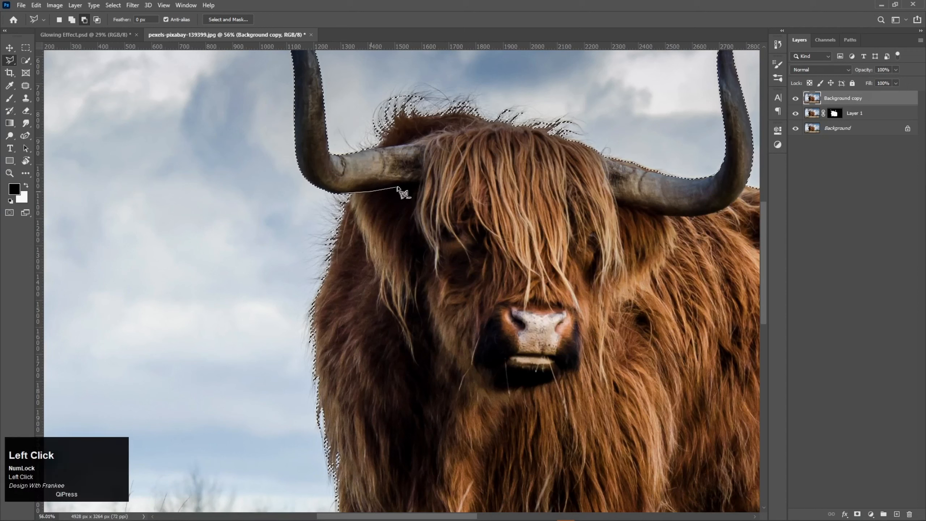
pyautogui.click(429, 185)
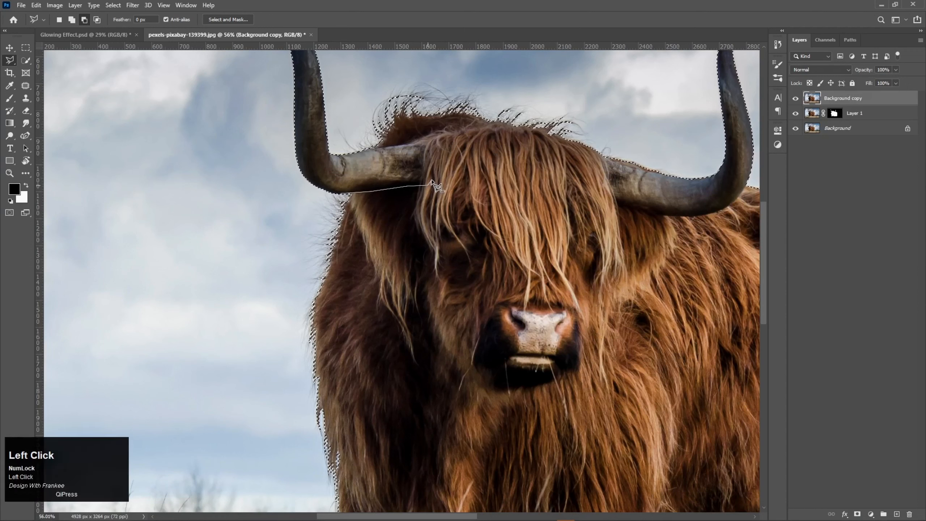
pyautogui.click(436, 150)
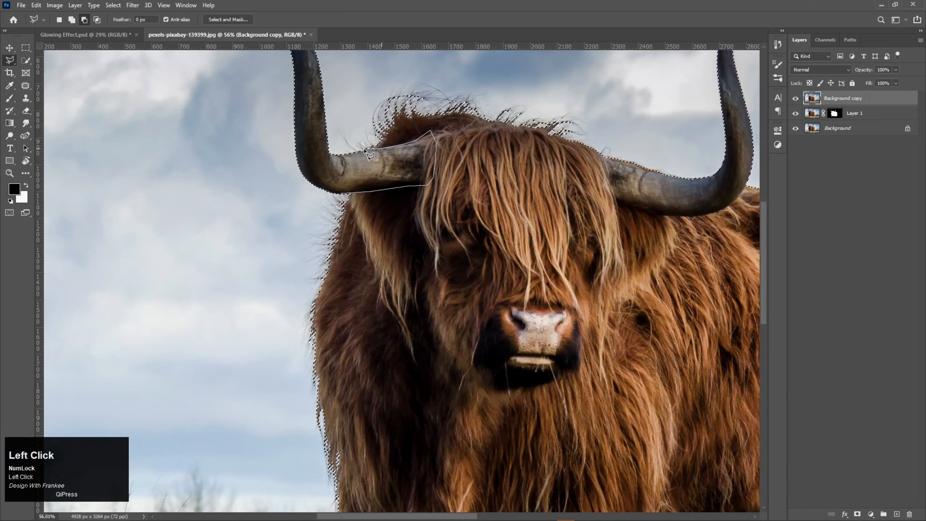
pyautogui.click(365, 149)
pyautogui.click(357, 85)
pyautogui.click(483, 75)
pyautogui.click(610, 87)
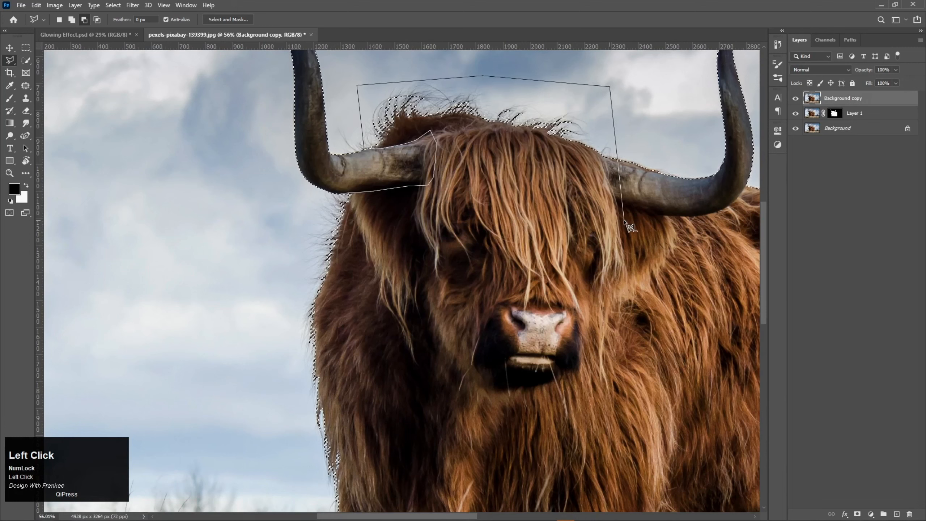
pyautogui.click(639, 330)
pyautogui.click(472, 353)
pyautogui.click(281, 366)
pyautogui.click(237, 340)
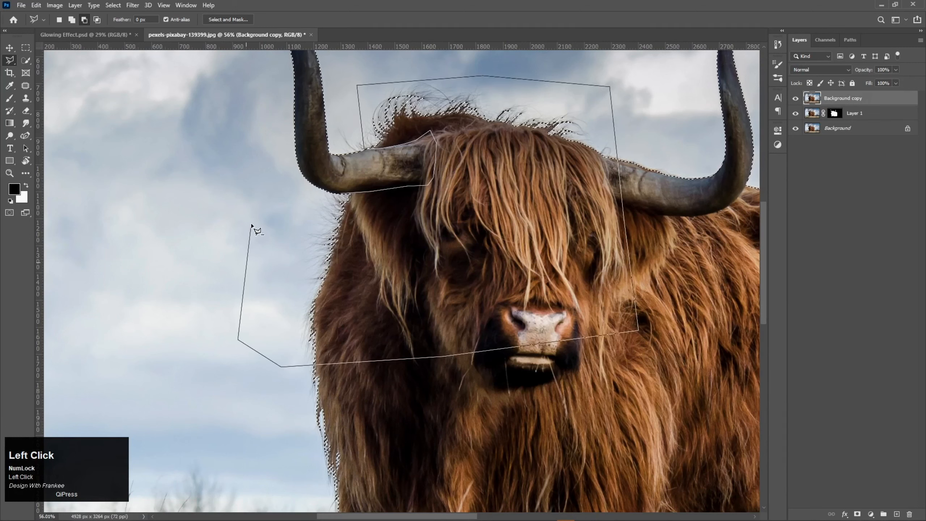
pyautogui.doubleClick(252, 220)
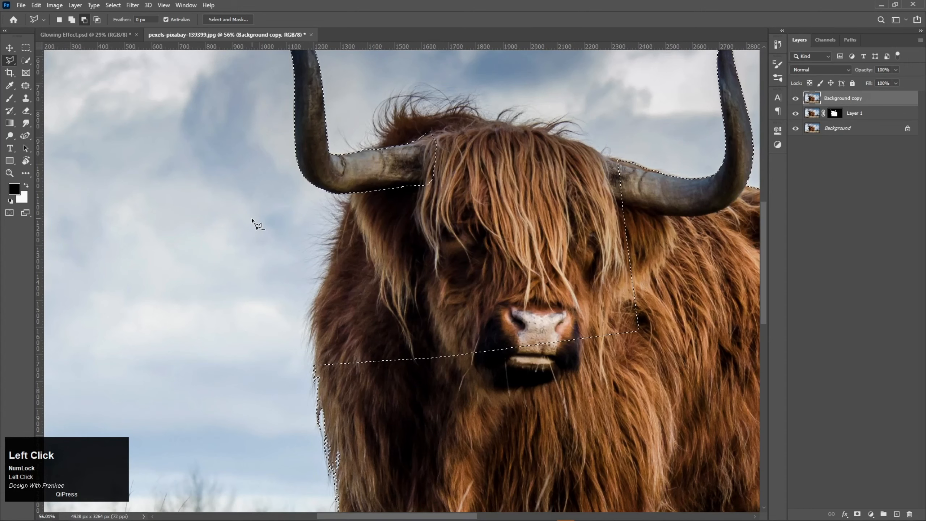
pyautogui.keyDown('alt'); pyautogui.scroll(-2, 469, 248); pyautogui.keyUp('alt')
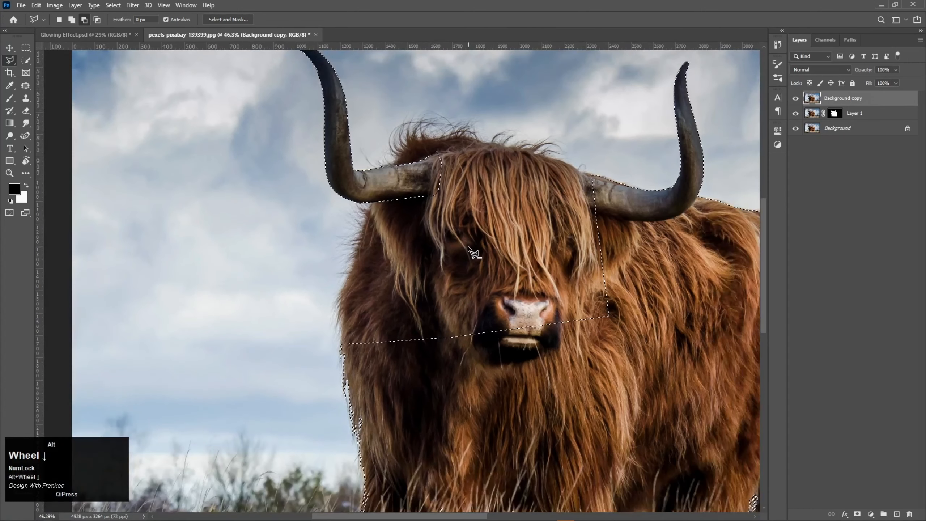
# Subtract the cow's remaining body, legs and back from the selection with the Polygonal Lasso, following the right-hand horn's underside so only the horns stay selected.
pyautogui.moveTo(581, 245); pyautogui.dragTo(434, 256)
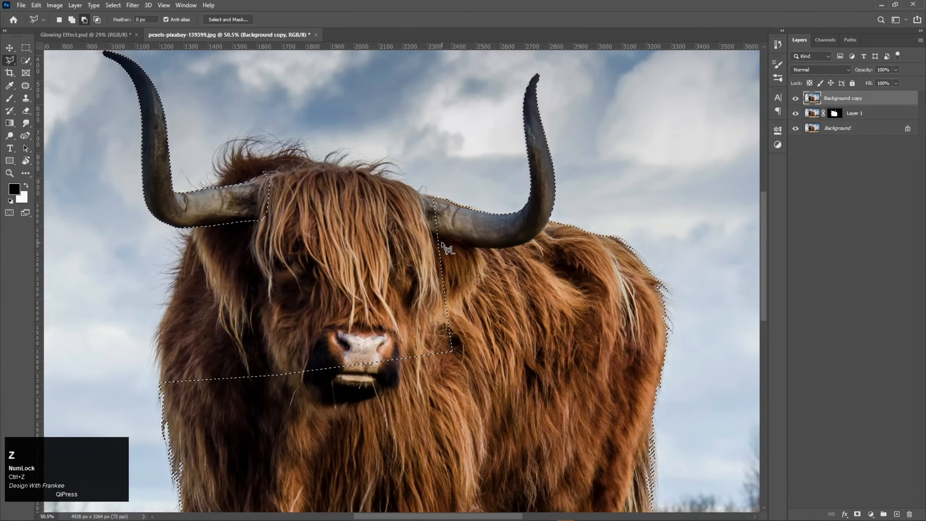
pyautogui.scroll(-1, 516, 283)
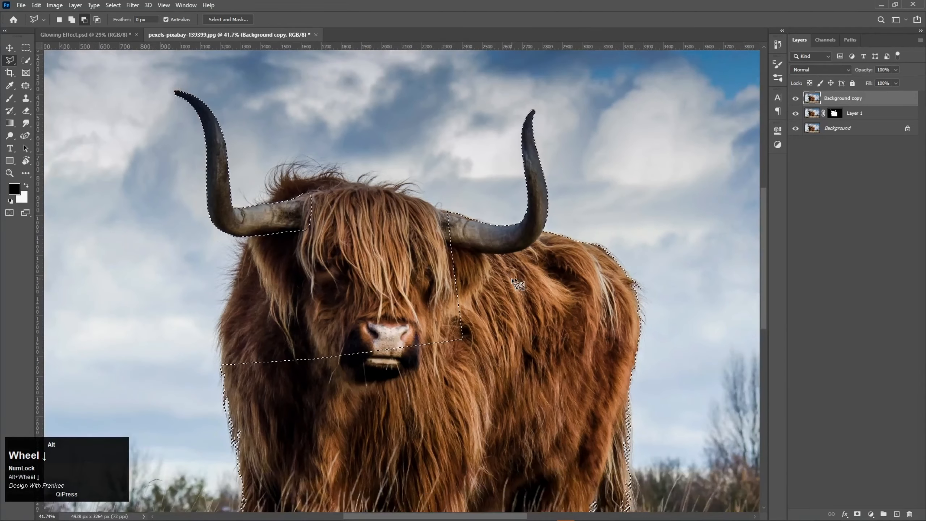
pyautogui.click(543, 231)
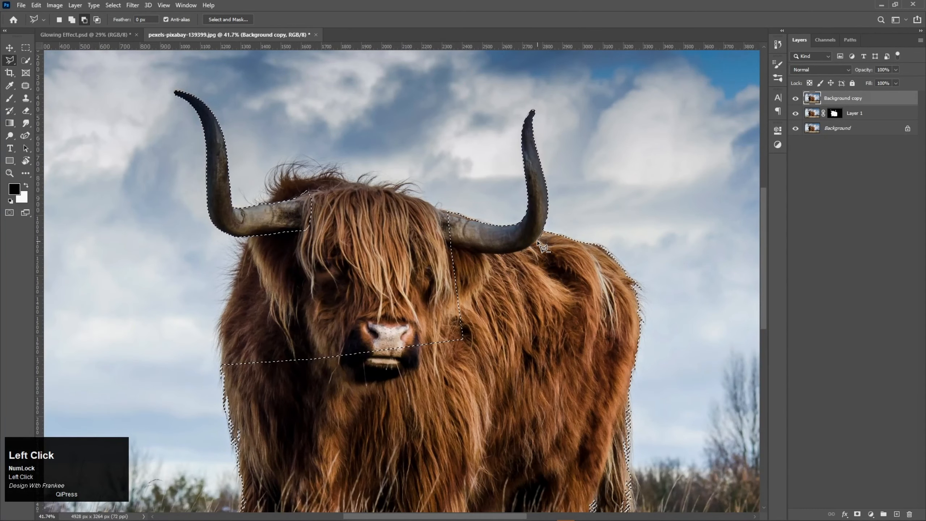
pyautogui.click(509, 255)
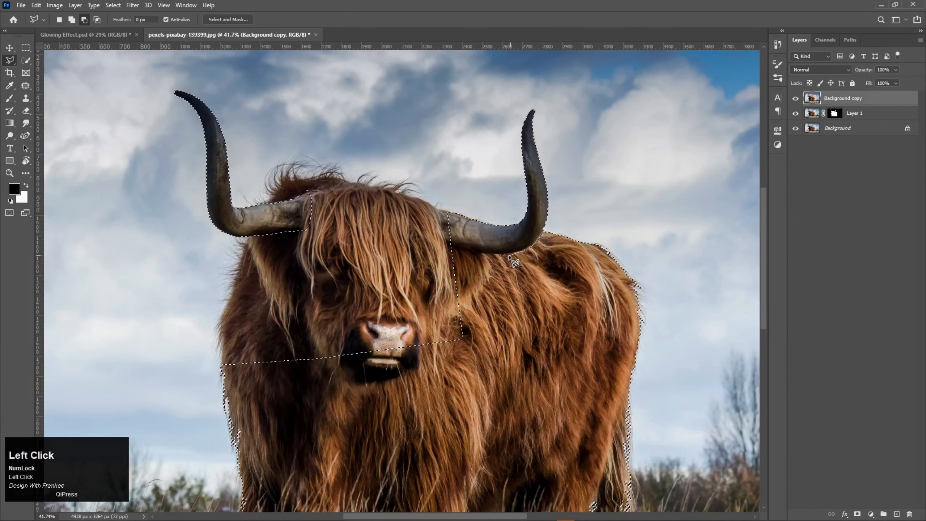
pyautogui.click(495, 256)
pyautogui.click(472, 254)
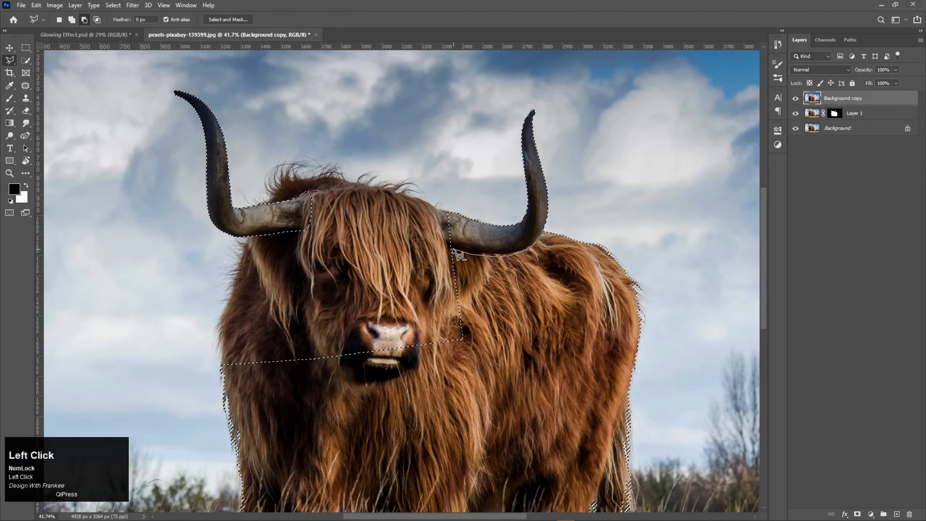
pyautogui.click(445, 244)
pyautogui.click(307, 299)
pyautogui.click(151, 332)
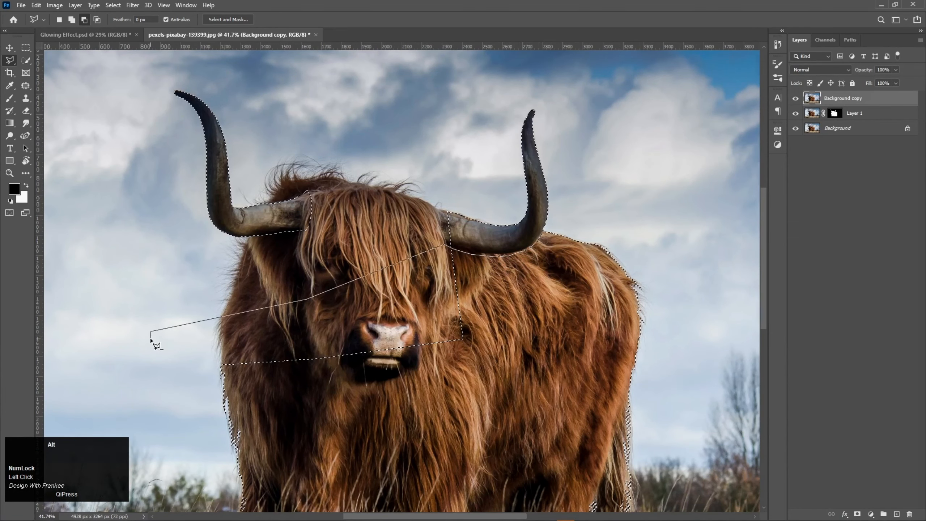
pyautogui.scroll(-3, 150, 339)
pyautogui.click(219, 392)
pyautogui.click(219, 473)
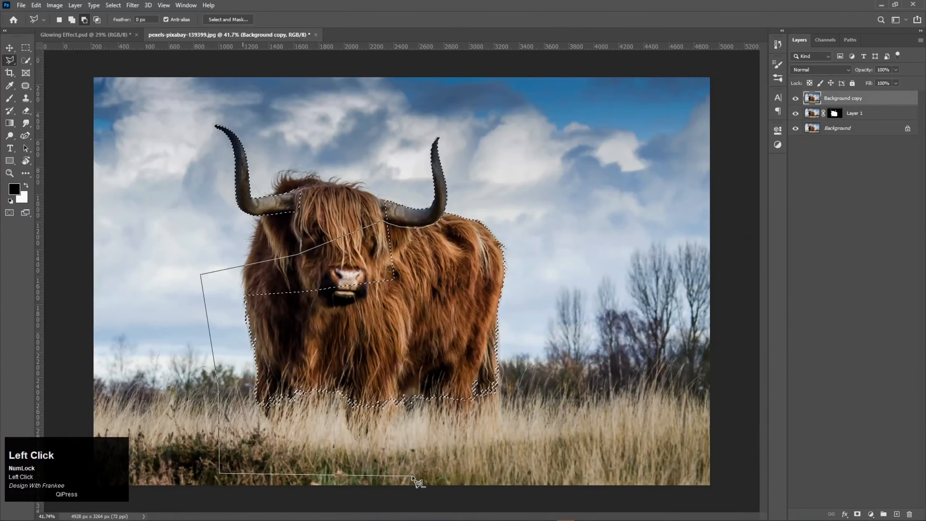
pyautogui.click(413, 476)
pyautogui.click(489, 465)
pyautogui.click(530, 408)
pyautogui.click(547, 340)
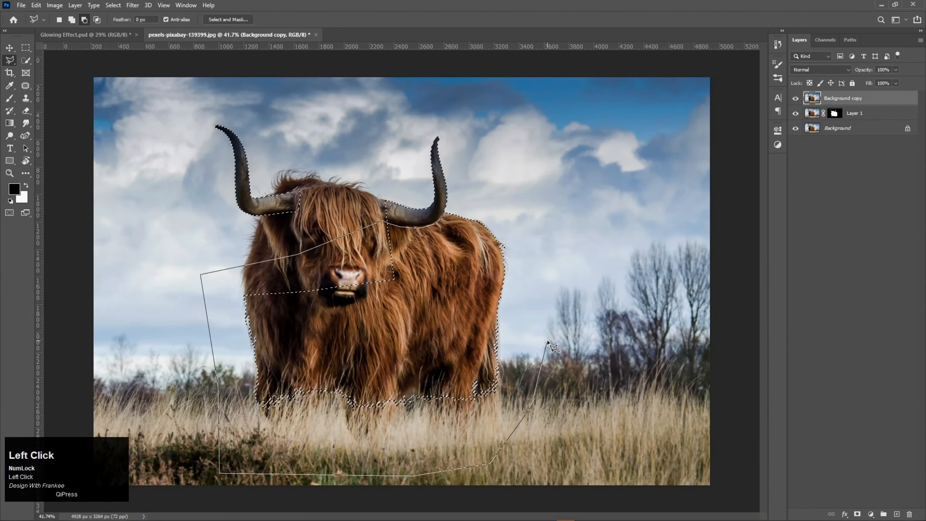
pyautogui.click(542, 255)
pyautogui.click(456, 190)
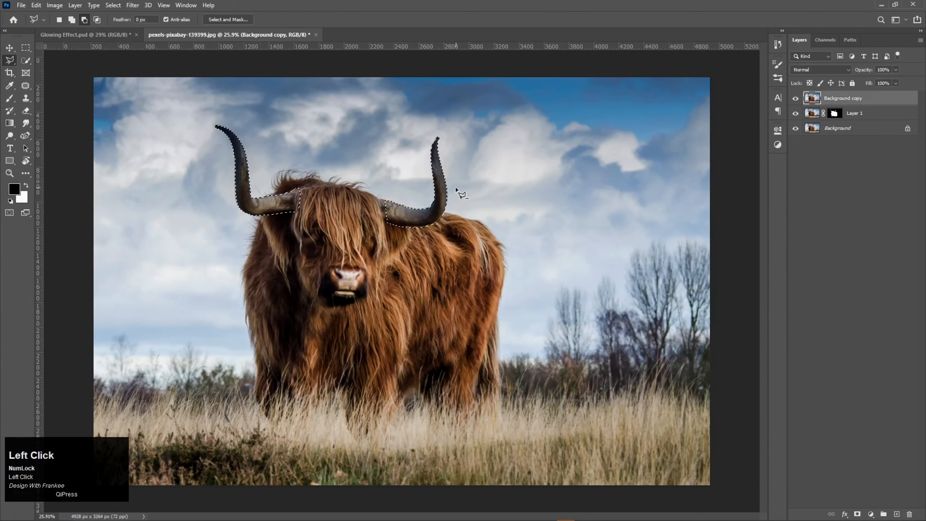
# Trim the fur below the right-hand horn out of the selection with the Quick Selection tool, following the horn's underside.
pyautogui.keyDown('alt'); pyautogui.scroll(5, 452, 255); pyautogui.keyUp('alt')
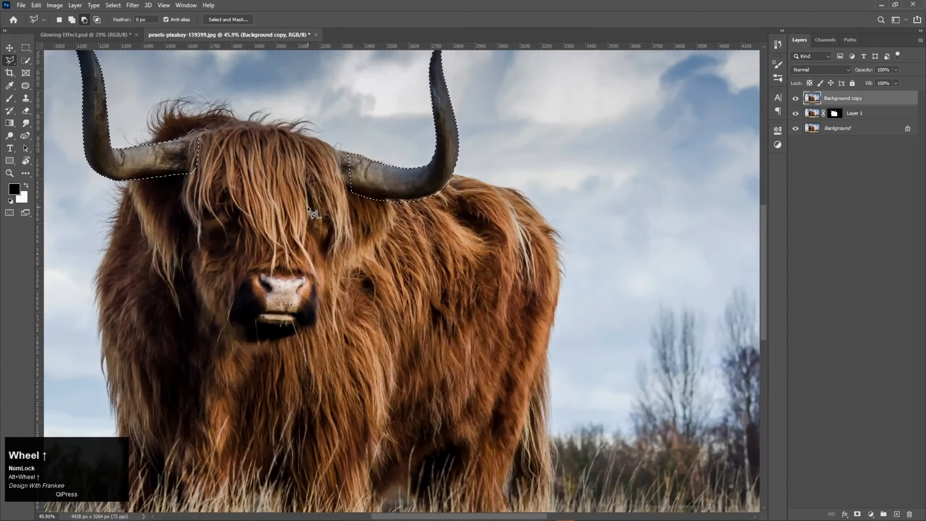
pyautogui.press('space')
pyautogui.moveTo(312, 213); pyautogui.dragTo(402, 305)
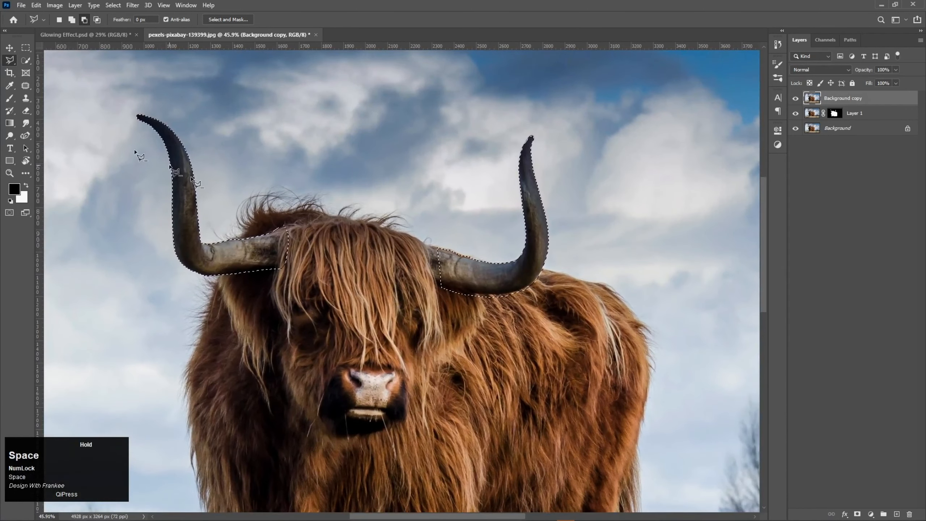
pyautogui.rightClick(28, 59)
pyautogui.click(61, 69)
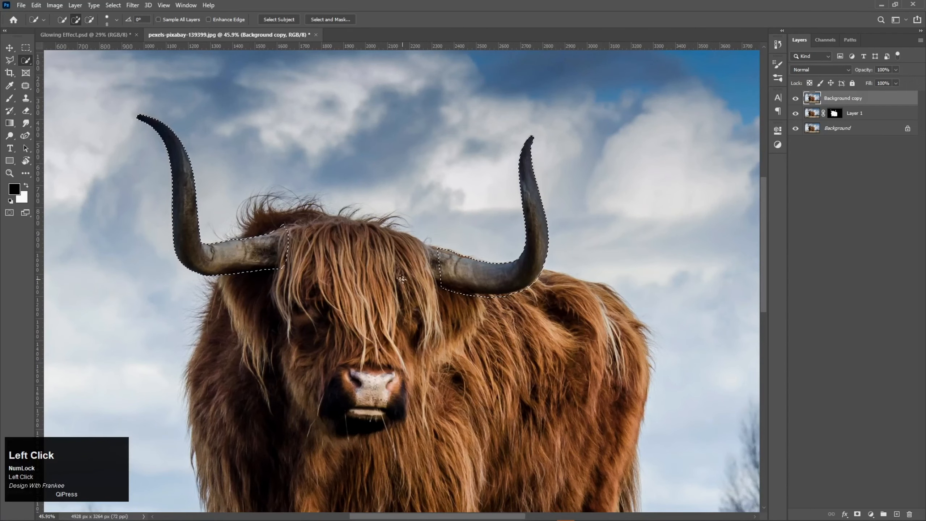
pyautogui.keyDown('alt'); pyautogui.scroll(5, 402, 279); pyautogui.keyUp('alt')
pyautogui.press('space')
pyautogui.moveTo(461, 265)
pyautogui.mouseDown()
pyautogui.moveTo(473, 293)
pyautogui.moveTo(459, 292)
pyautogui.mouseUp()
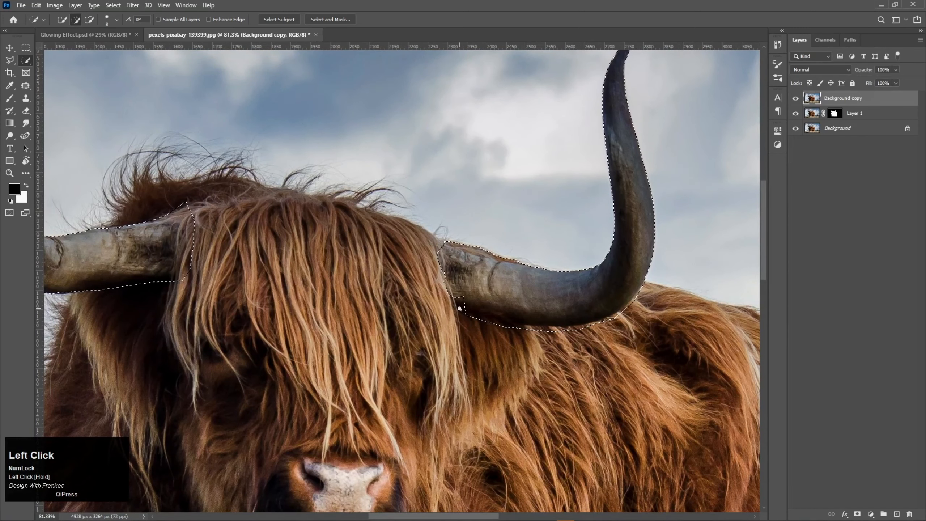
pyautogui.keyDown('alt'); pyautogui.scroll(2, 456, 299); pyautogui.keyUp('alt')
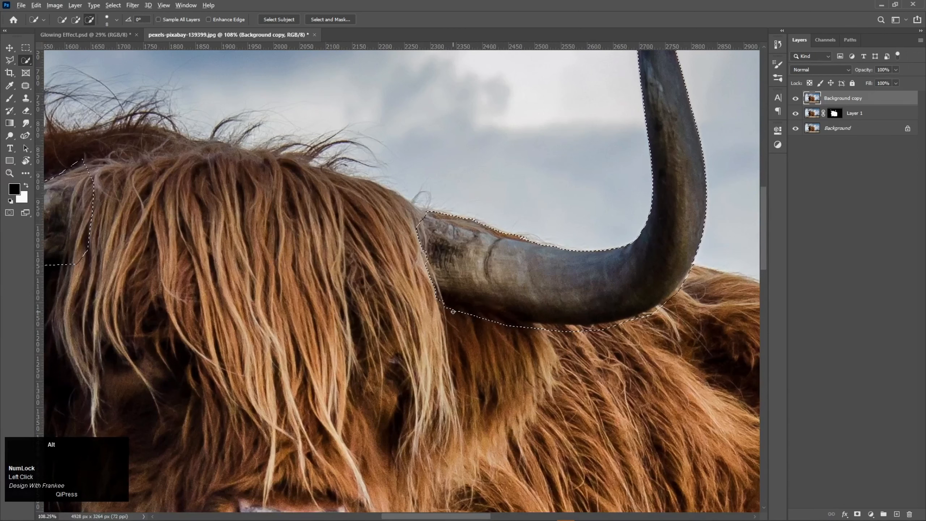
pyautogui.moveTo(468, 310); pyautogui.dragTo(479, 316)
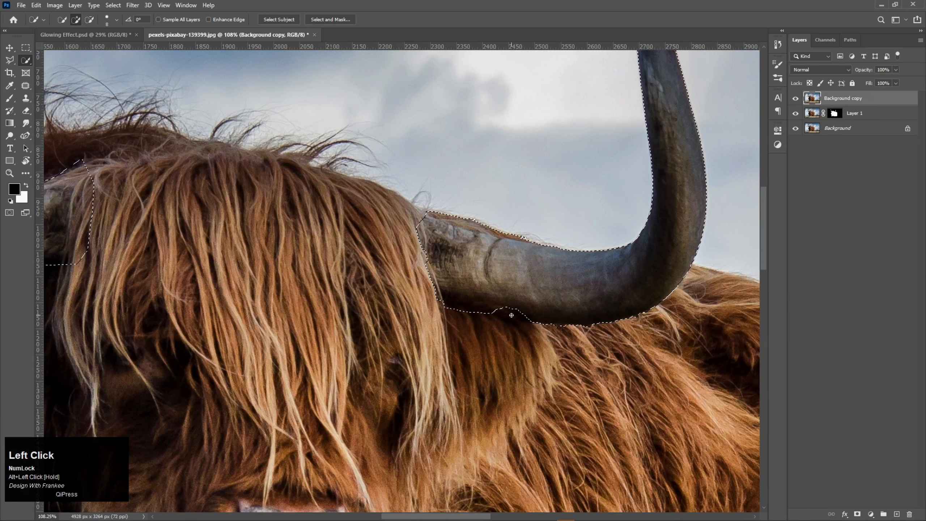
pyautogui.click(580, 317)
# Refine the right-hand horn's selection where its base meets the head hair, and smooth the edge along its underside.
pyautogui.scroll(5, 503, 307)
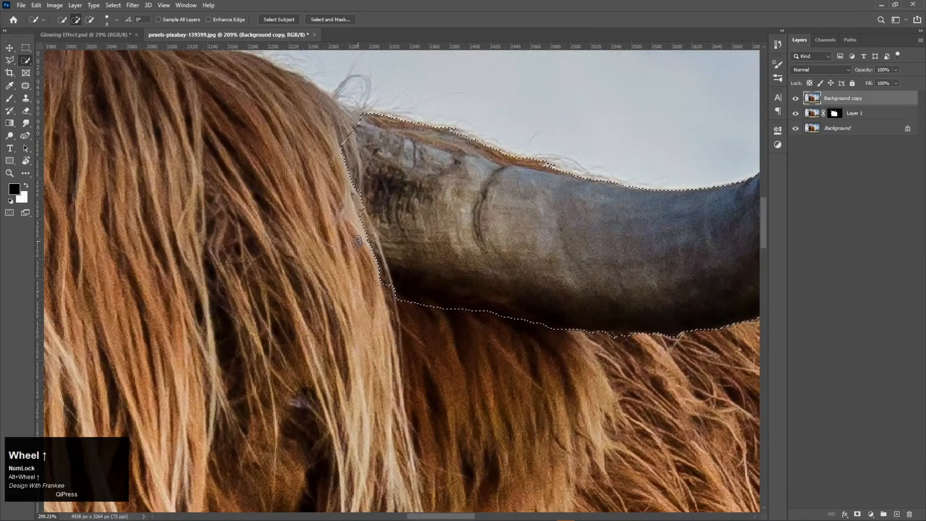
pyautogui.press('alt')
pyautogui.moveTo(362, 215); pyautogui.dragTo(376, 255)
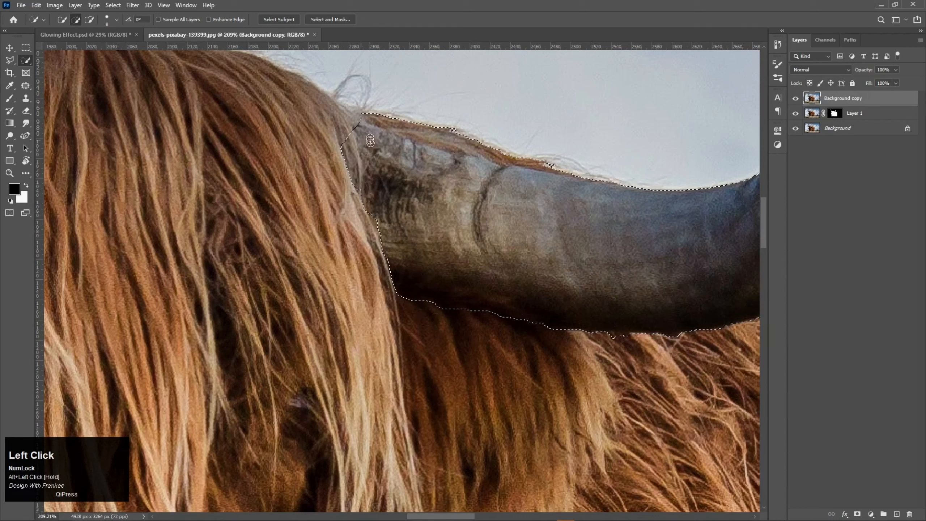
pyautogui.moveTo(353, 134); pyautogui.dragTo(364, 195)
pyautogui.moveTo(341, 142); pyautogui.dragTo(341, 149)
pyautogui.moveTo(436, 309)
pyautogui.mouseDown()
pyautogui.moveTo(654, 353)
pyautogui.moveTo(674, 354)
pyautogui.moveTo(660, 341)
pyautogui.moveTo(691, 339)
pyautogui.mouseUp()
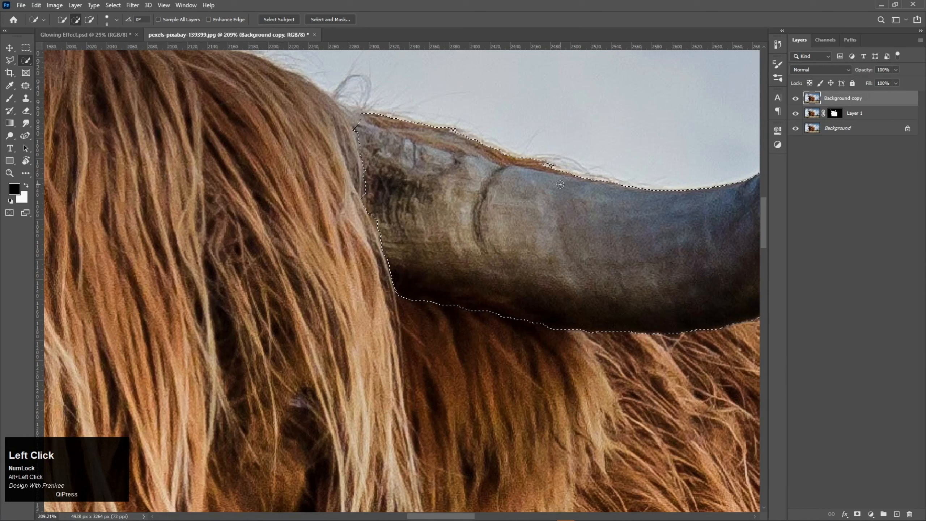
# Subtract the strip of hair along the upper edge of the right-hand horn's base and restore horn areas lost from the selection.
pyautogui.moveTo(550, 166); pyautogui.dragTo(450, 130)
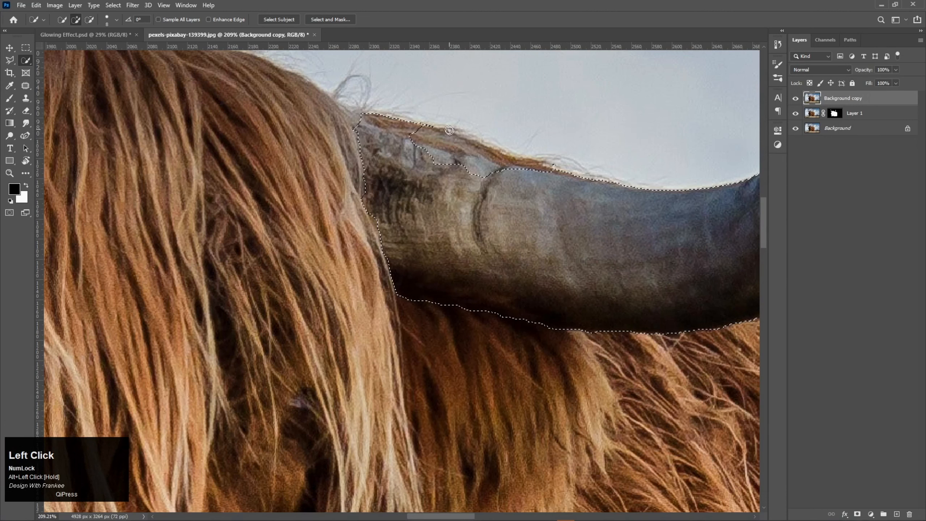
pyautogui.click(449, 130)
pyautogui.click(498, 165)
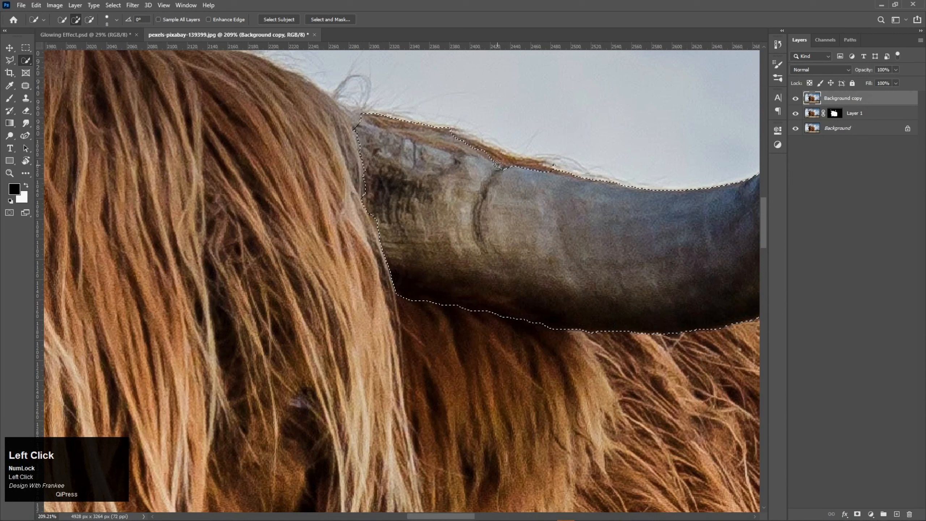
pyautogui.moveTo(386, 121); pyautogui.dragTo(399, 112)
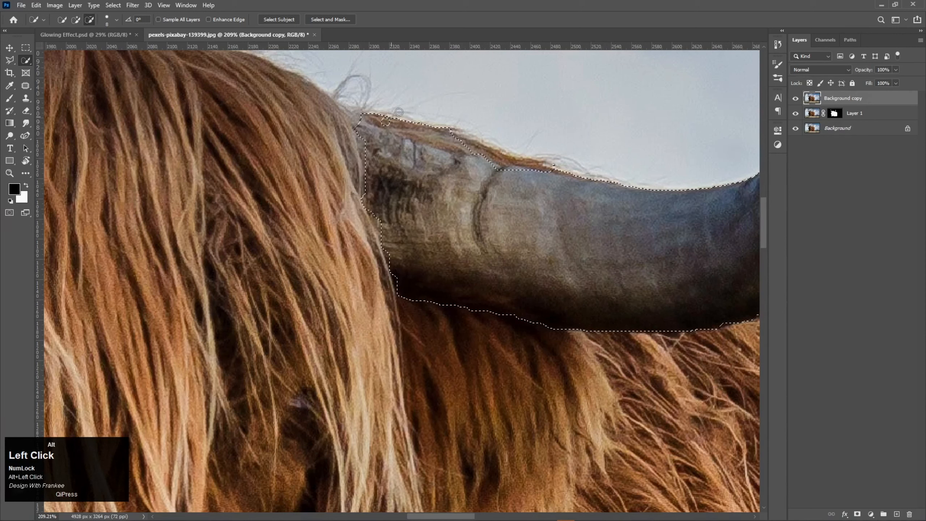
pyautogui.keyDown('alt'); pyautogui.click(376, 114); pyautogui.keyUp('alt')
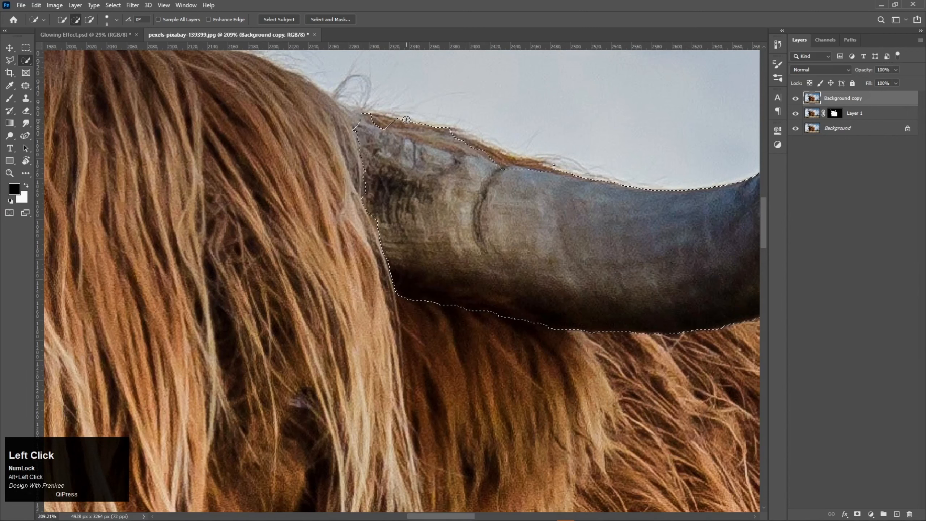
pyautogui.moveTo(452, 143); pyautogui.dragTo(584, 188)
# Subtract the hair around the left-hand horn's base and the dark fur along its underside from the selection with the Polygonal Lasso.
pyautogui.scroll(-2, 584, 188)
pyautogui.hotkey('ctrl', '0')
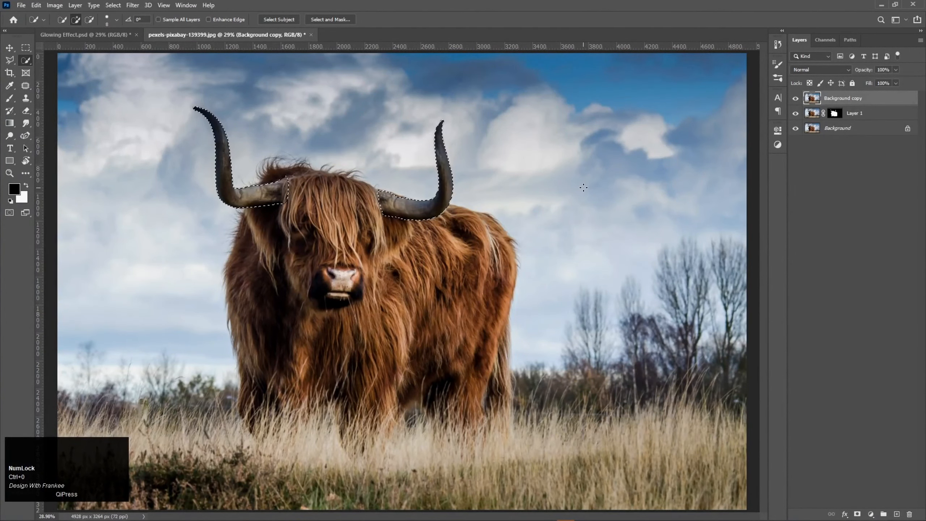
pyautogui.scroll(5, 267, 235)
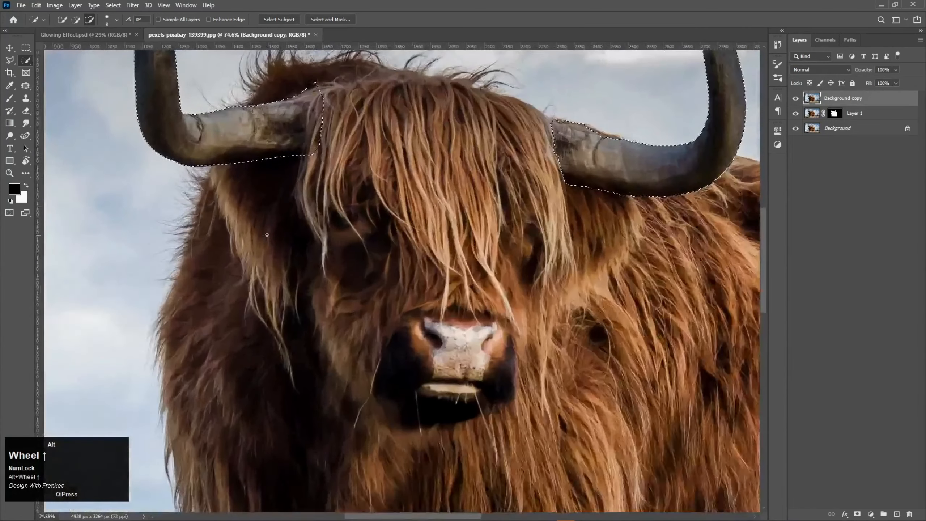
pyautogui.scroll(2, 267, 234)
pyautogui.press('space')
pyautogui.moveTo(298, 144); pyautogui.dragTo(352, 302)
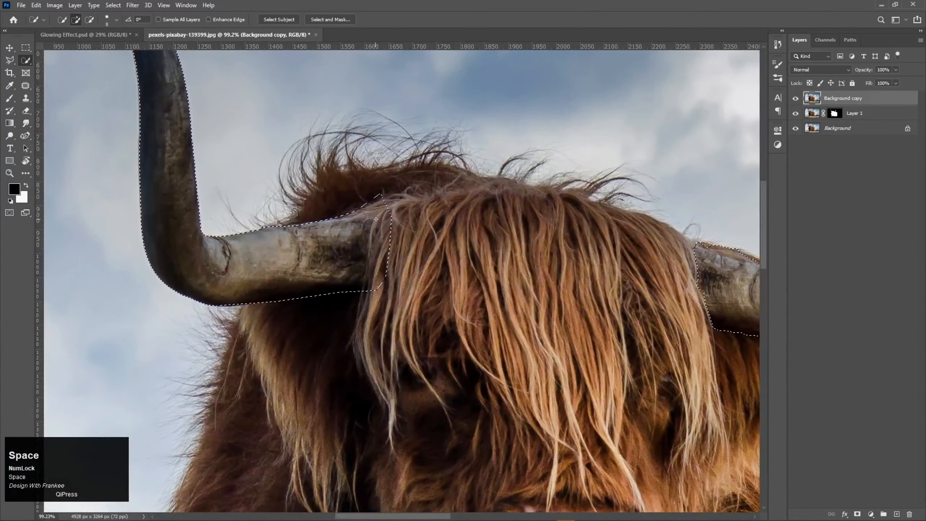
pyautogui.click(10, 60)
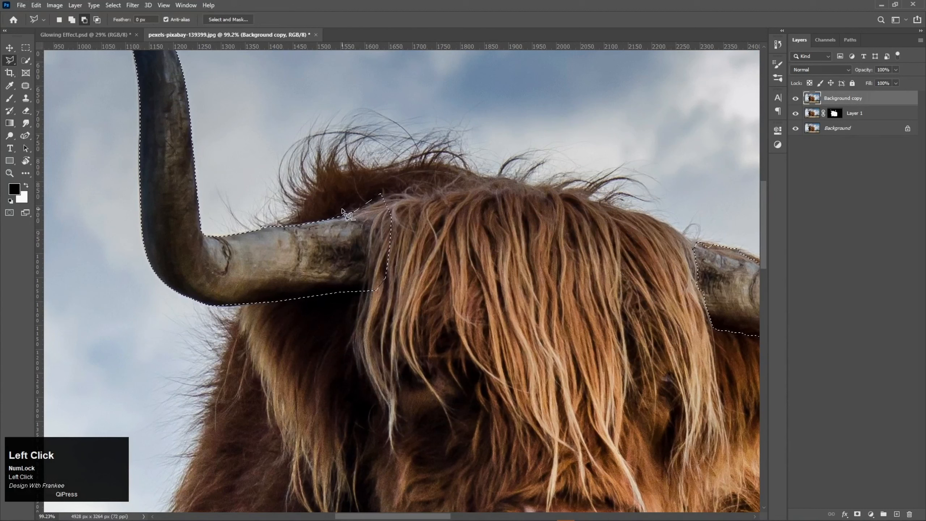
pyautogui.click(366, 215)
pyautogui.click(382, 228)
pyautogui.scroll(2, 369, 286)
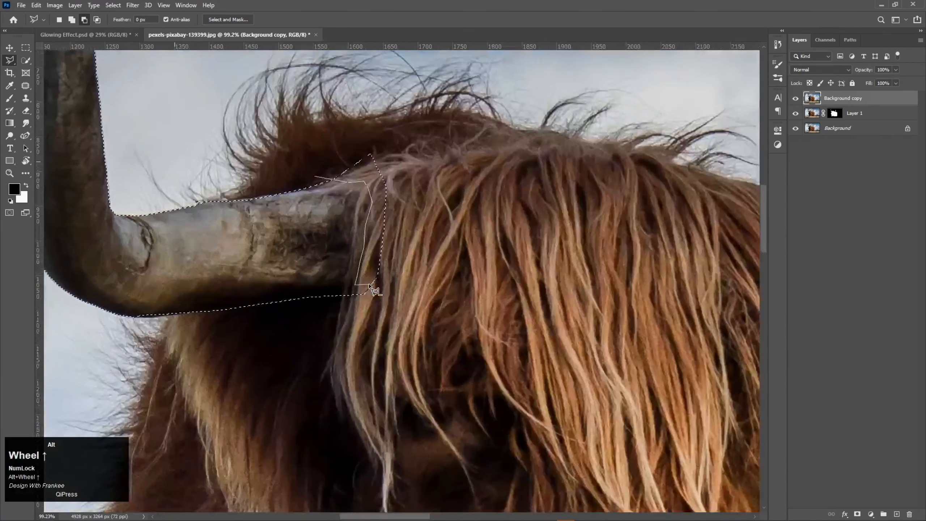
pyautogui.click(341, 291)
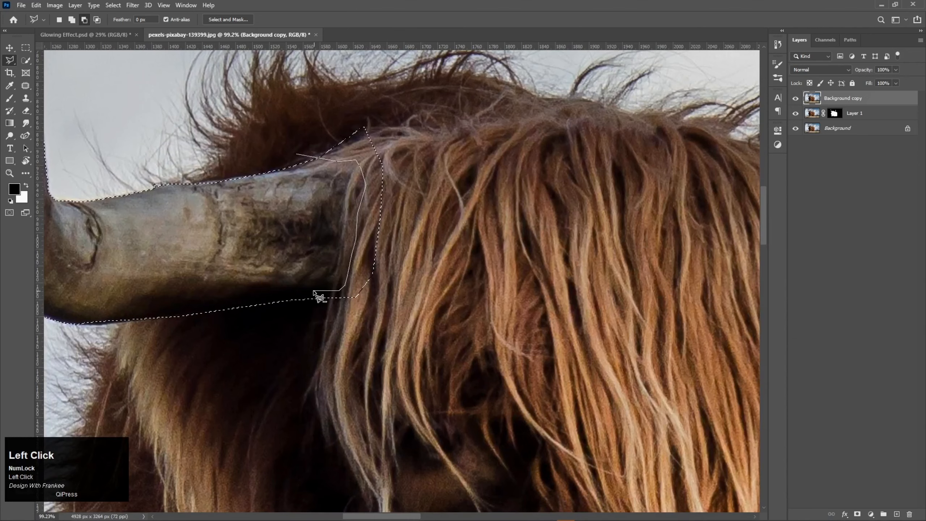
pyautogui.moveTo(250, 297); pyautogui.dragTo(385, 279)
pyautogui.click(344, 292)
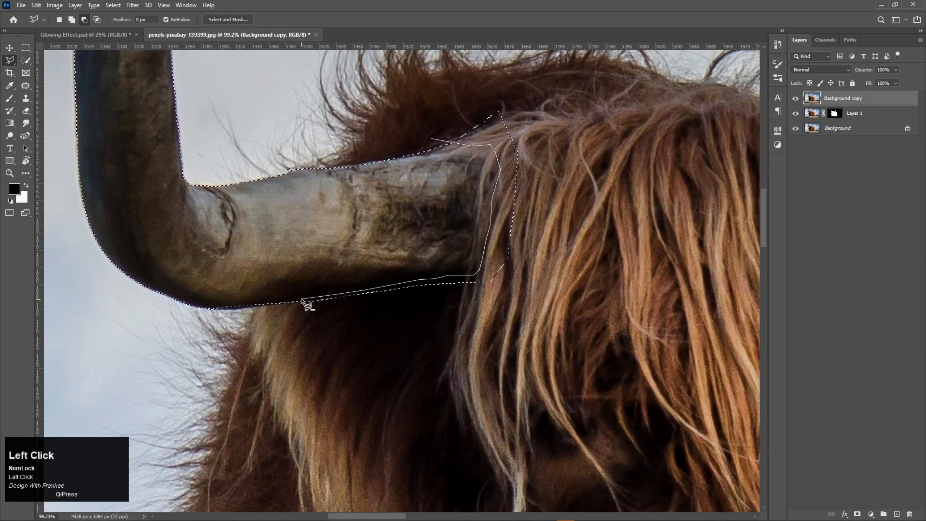
pyautogui.click(287, 302)
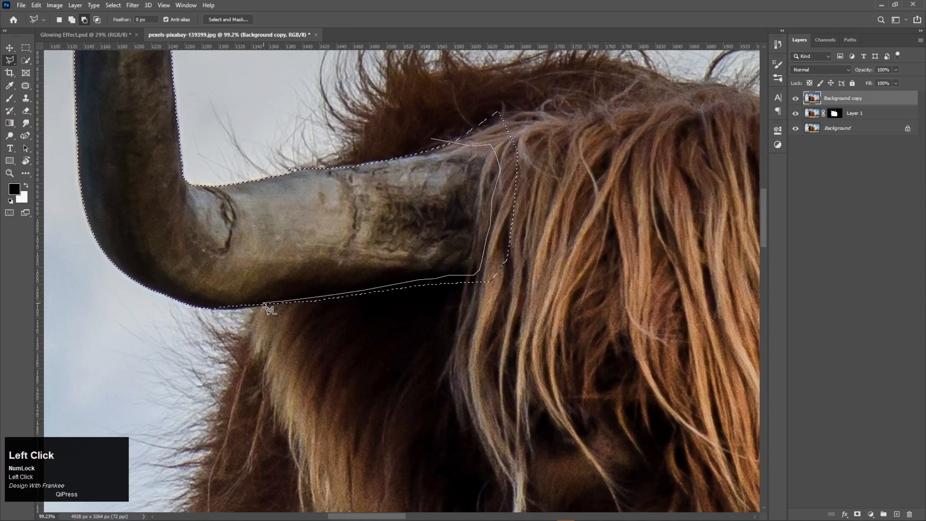
pyautogui.click(251, 306)
pyautogui.click(254, 338)
pyautogui.click(547, 343)
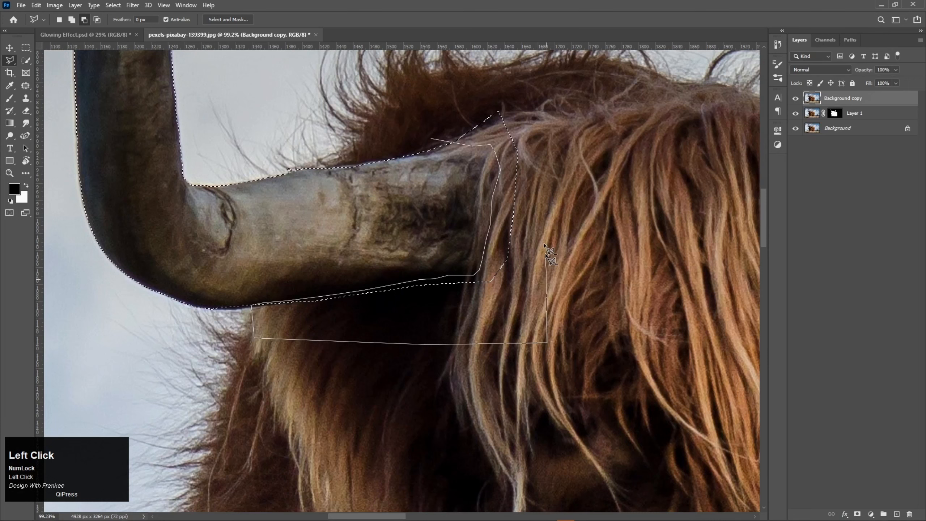
pyautogui.click(527, 103)
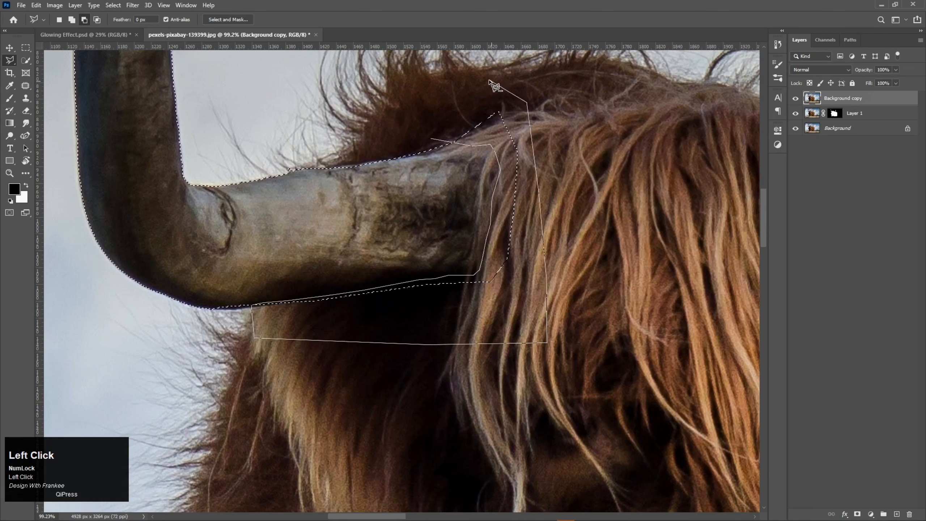
pyautogui.doubleClick(427, 105)
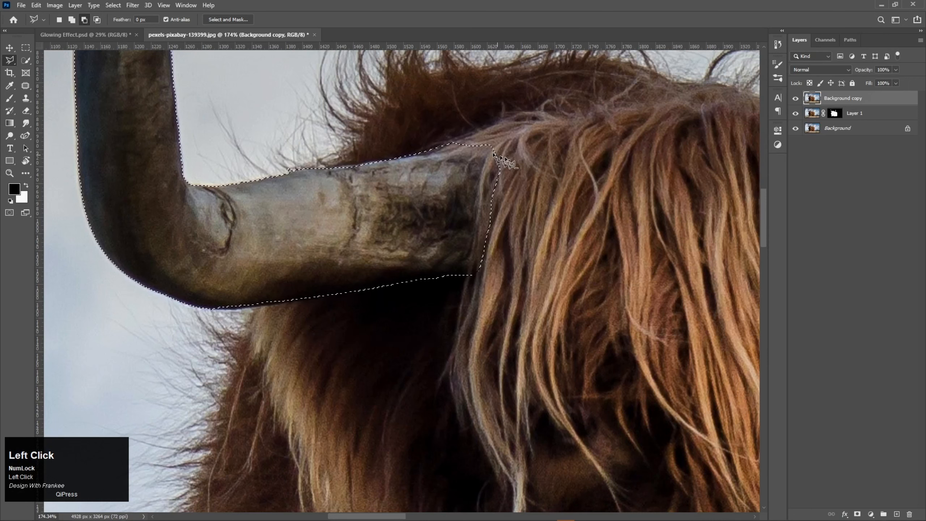
# Trim the remaining hair strands from the left-hand horn's base selection with the Quick Selection tool.
pyautogui.click(25, 60)
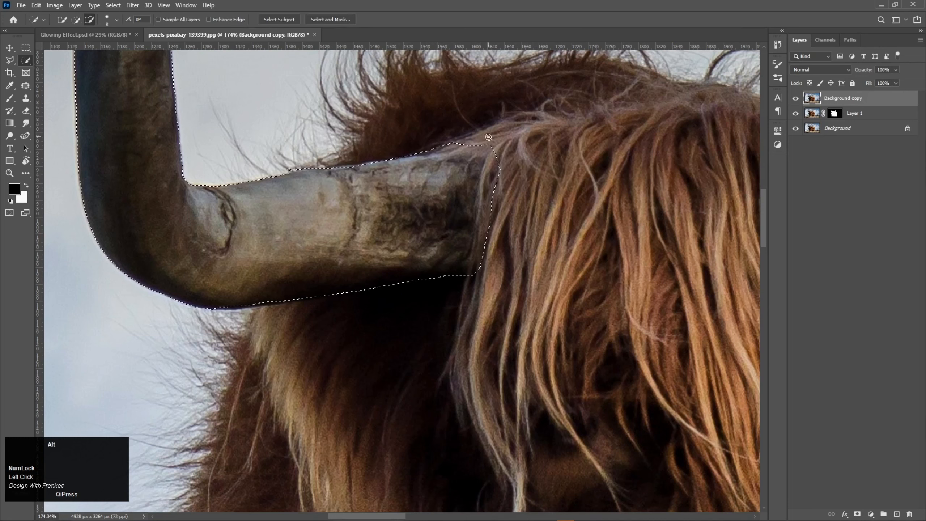
pyautogui.moveTo(493, 143)
pyautogui.mouseDown()
pyautogui.moveTo(477, 280)
pyautogui.moveTo(462, 262)
pyautogui.moveTo(467, 253)
pyautogui.moveTo(459, 267)
pyautogui.mouseUp()
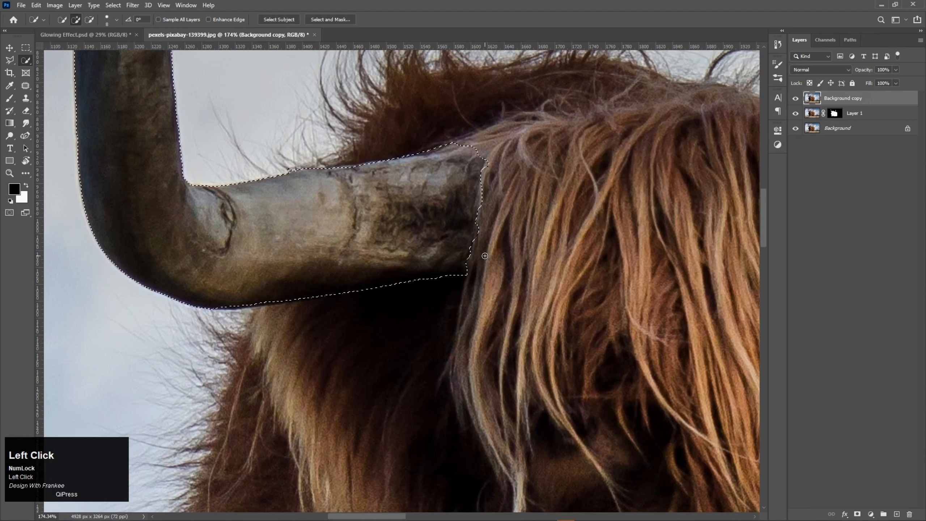
# Add a layer mask to the Background copy layer from the horn selection and rename the layer Horns.
pyautogui.hotkey('ctrl', '0')
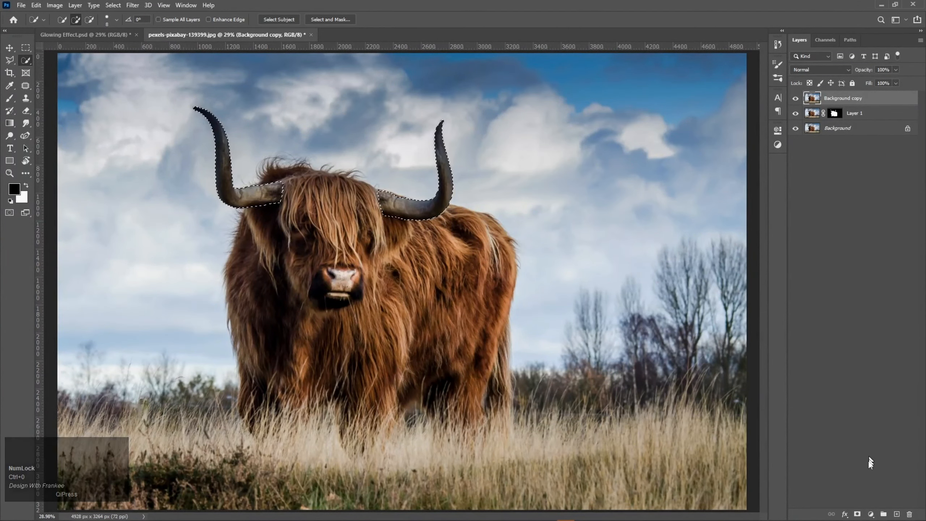
pyautogui.click(859, 513)
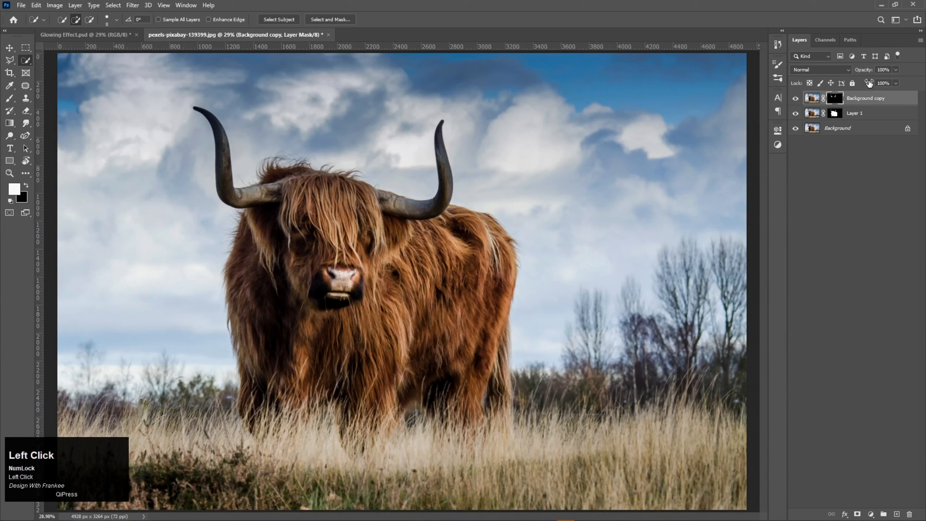
pyautogui.doubleClick(865, 102)
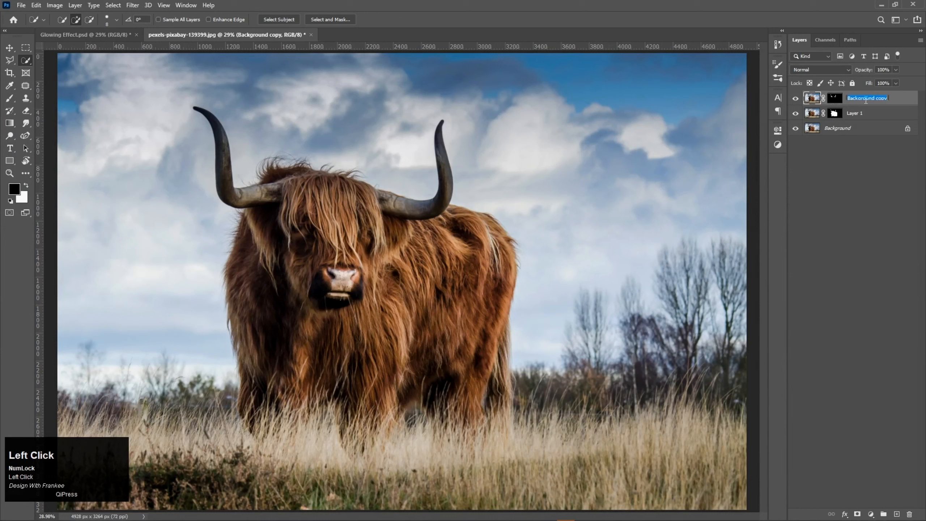
pyautogui.write('Hor')
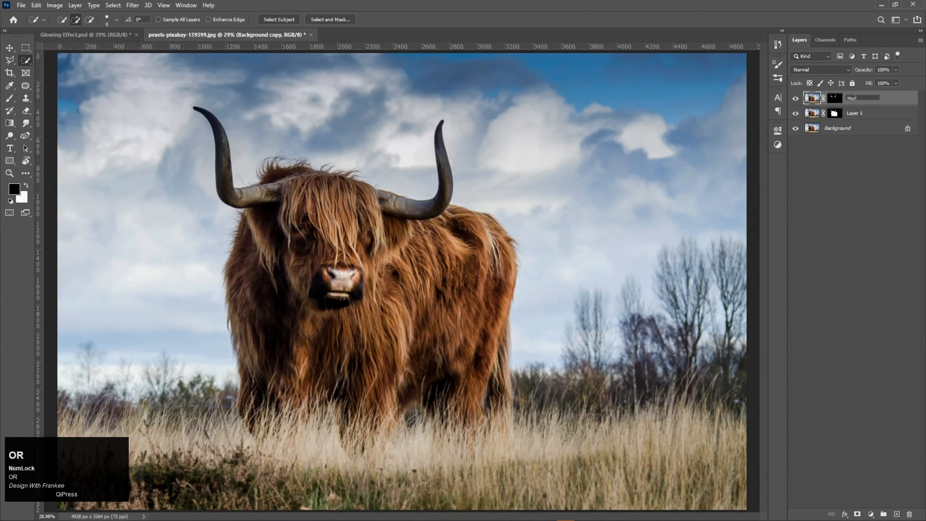
pyautogui.write('ns')
pyautogui.press('Return')
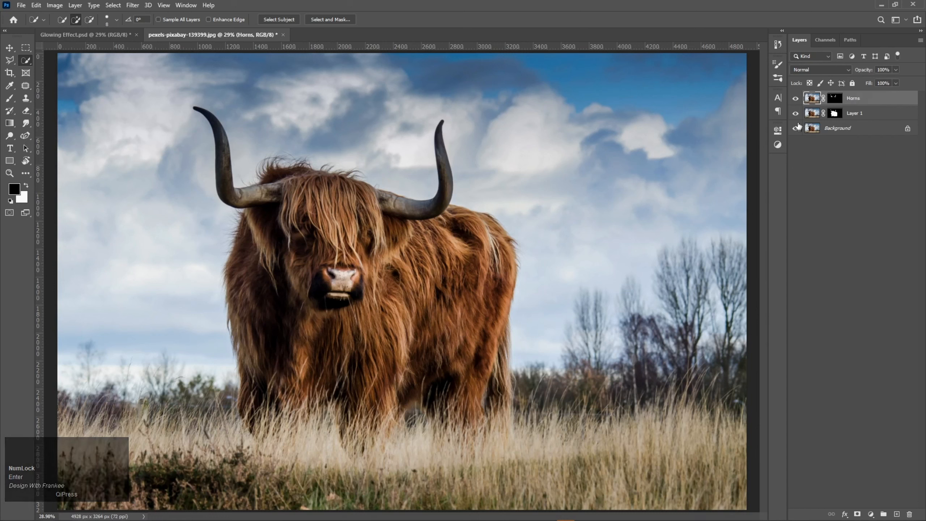
# Check the isolated horns without the layers beneath, and convert the Horns layer to a Smart Object.
pyautogui.moveTo(796, 113); pyautogui.dragTo(797, 131)
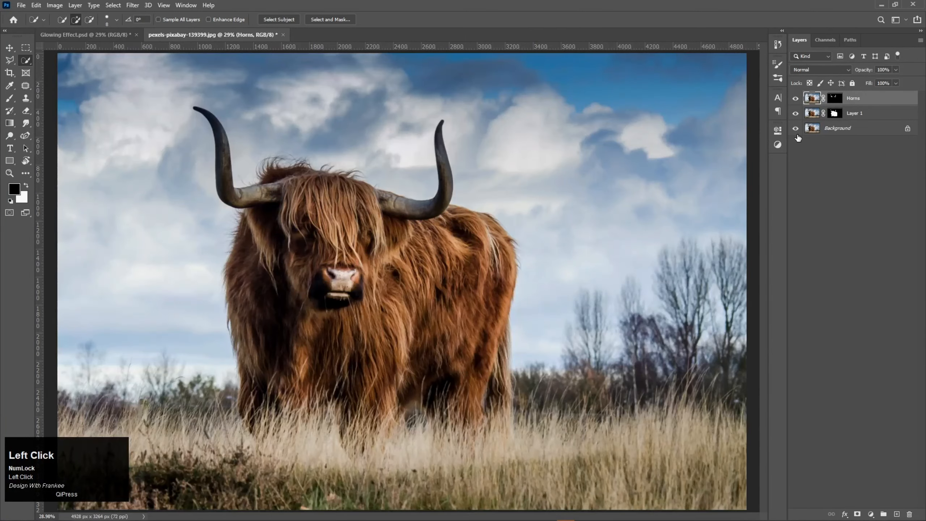
pyautogui.rightClick(856, 97)
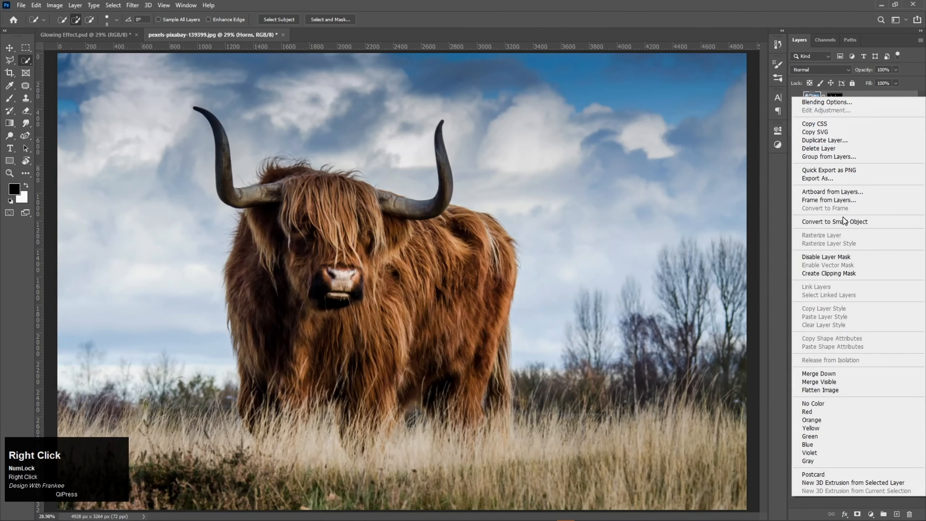
pyautogui.click(843, 220)
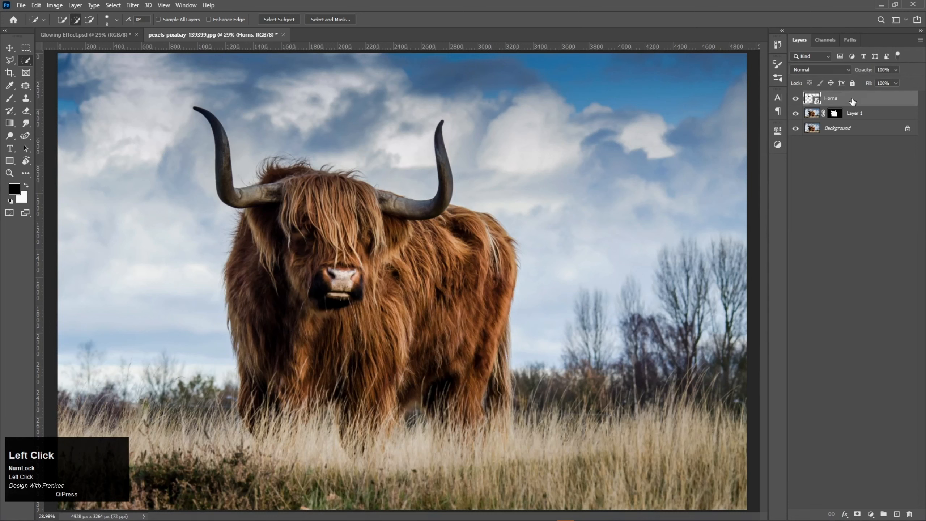
# Duplicate the Horns layer and set the copy's blend mode to Linear Dodge (Add).
pyautogui.hotkey('ctrl', 'j')
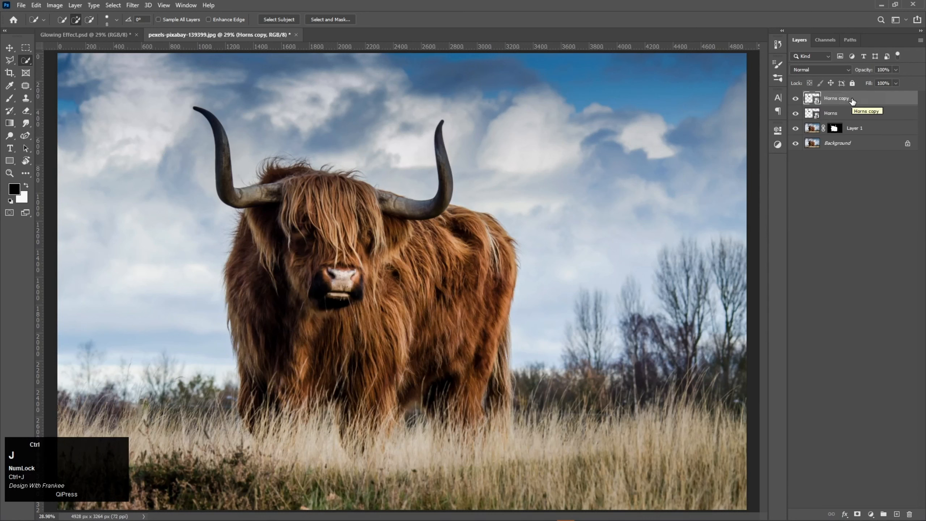
pyautogui.click(835, 69)
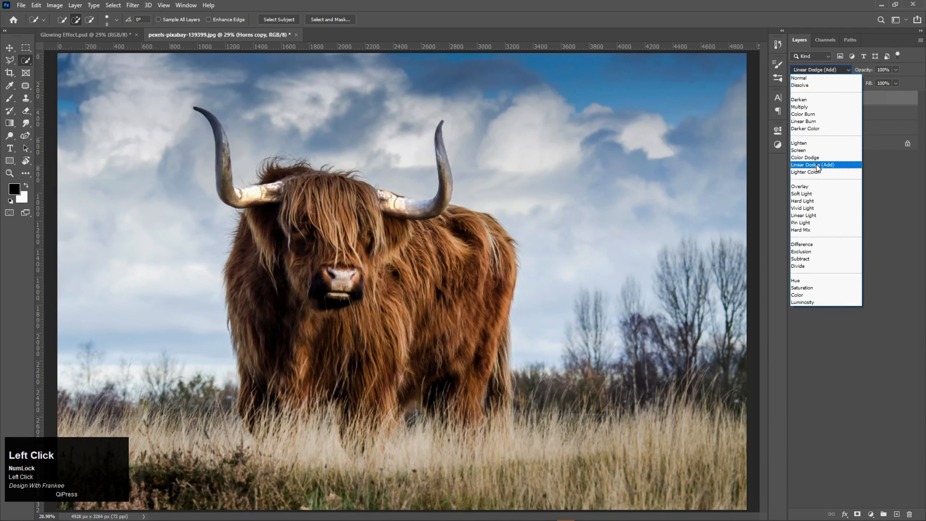
pyautogui.click(817, 165)
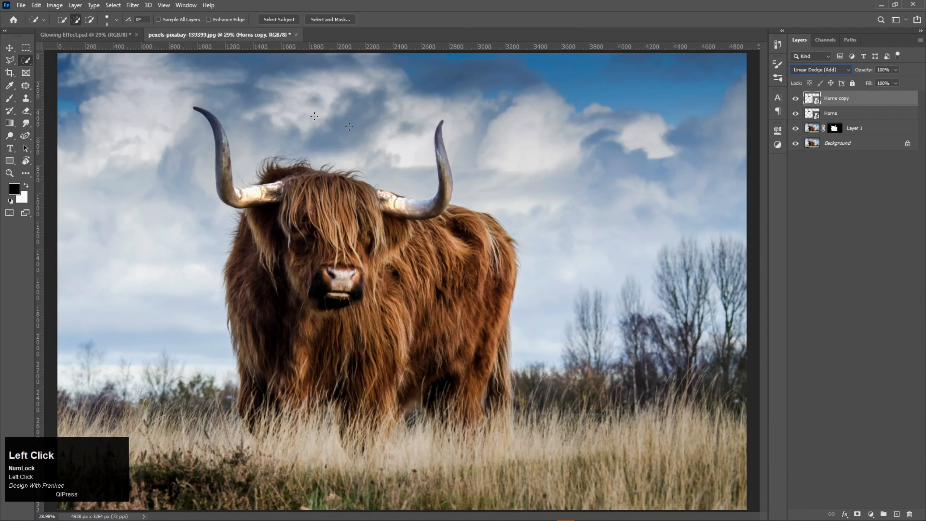
# Apply a Gaussian Blur with a radius of 5 pixels to the duplicated horns layer.
pyautogui.click(134, 5)
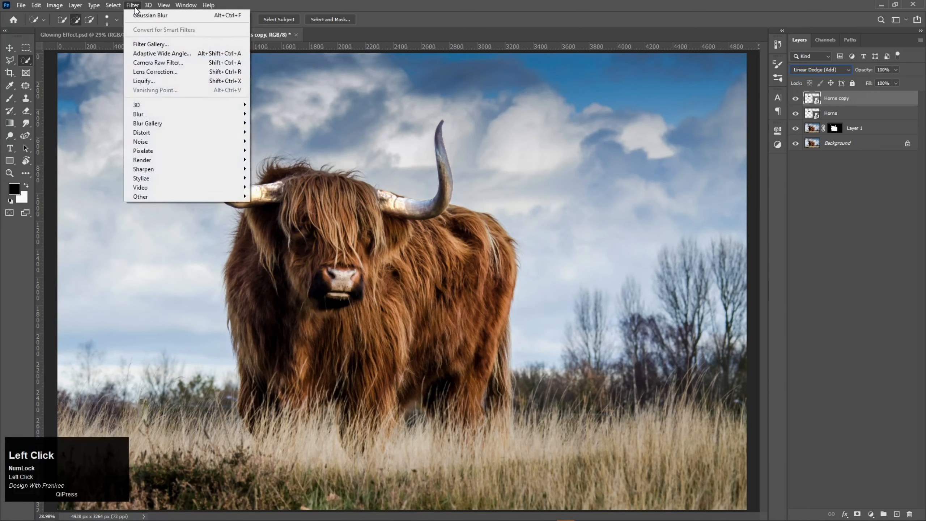
pyautogui.moveTo(153, 114)
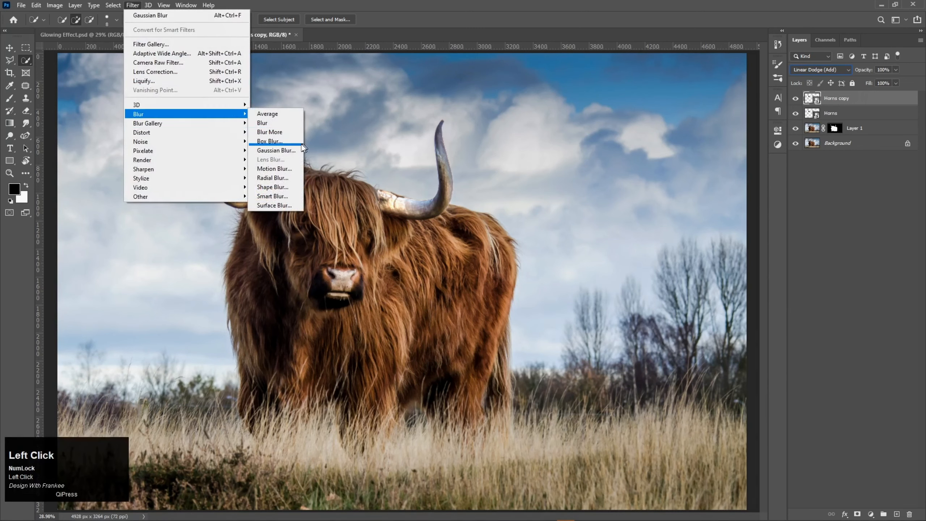
pyautogui.click(295, 149)
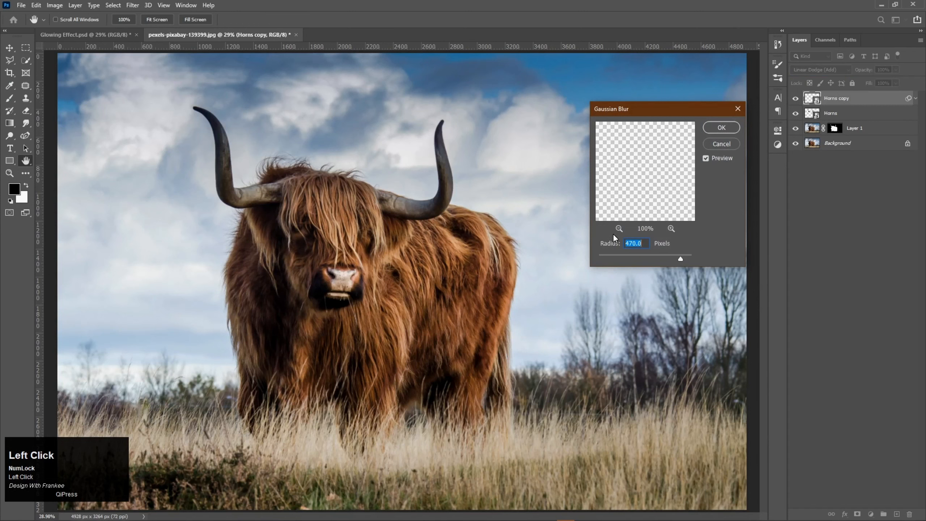
pyautogui.write('5')
pyautogui.click(715, 128)
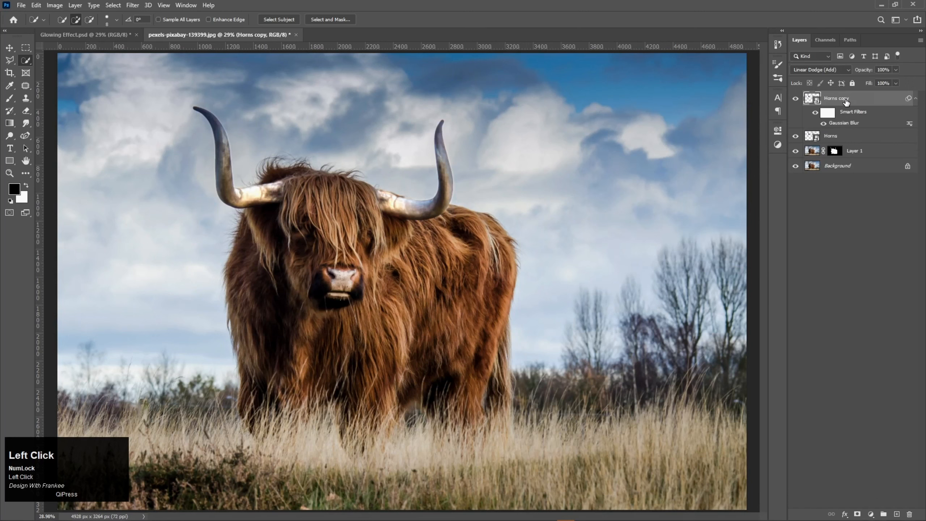
# Duplicate the blurred horns layer and set the new copy's Gaussian Blur radius to 80 pixels.
pyautogui.hotkey('ctrl', 'j')
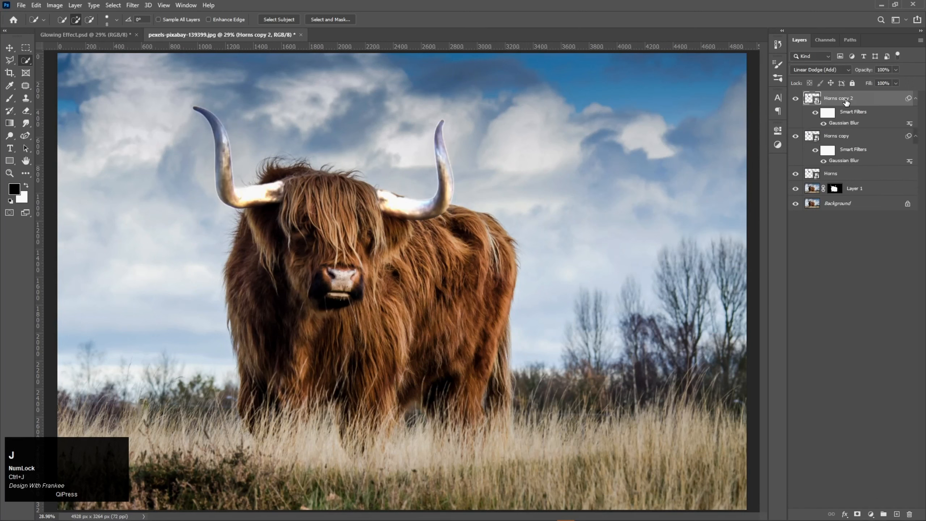
pyautogui.doubleClick(838, 123)
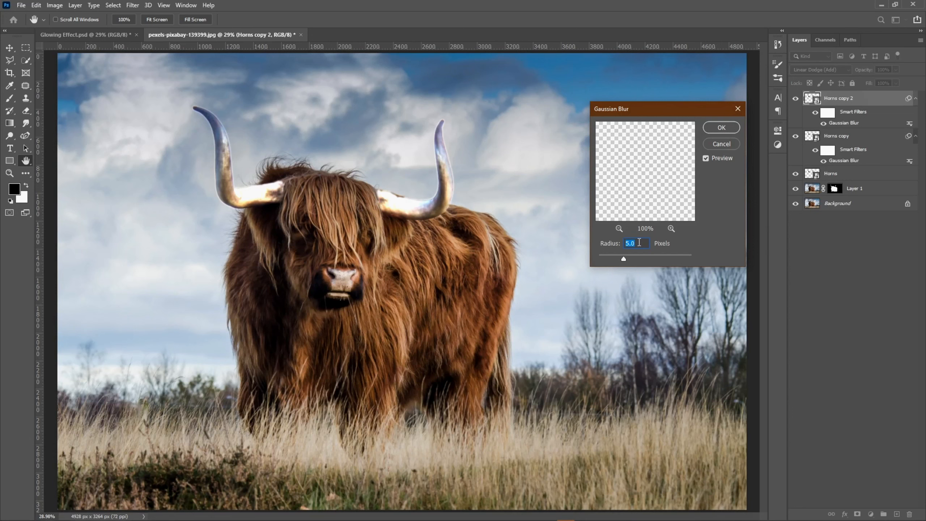
pyautogui.write('80')
pyautogui.press('Return')
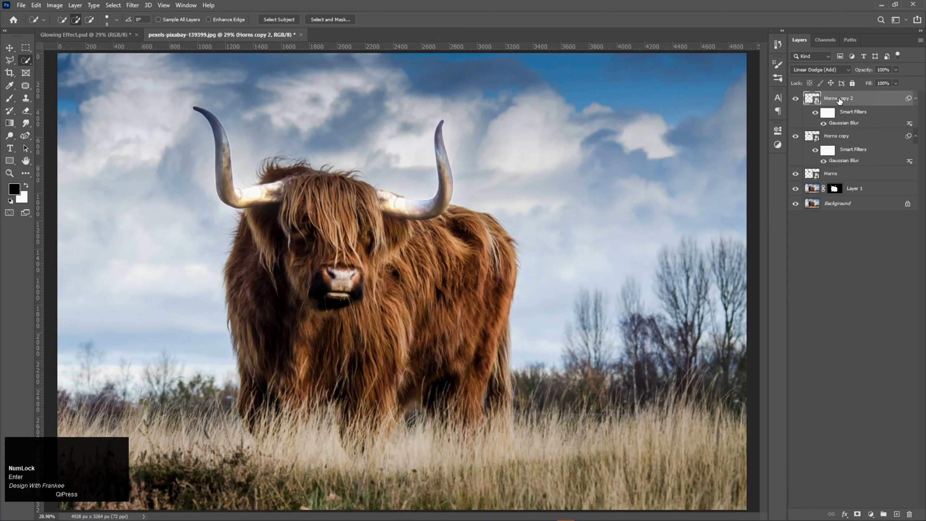
# Make another copy of the topmost horns layer and set its Gaussian Blur radius to 200 pixels.
pyautogui.hotkey('ctrl', 'j')
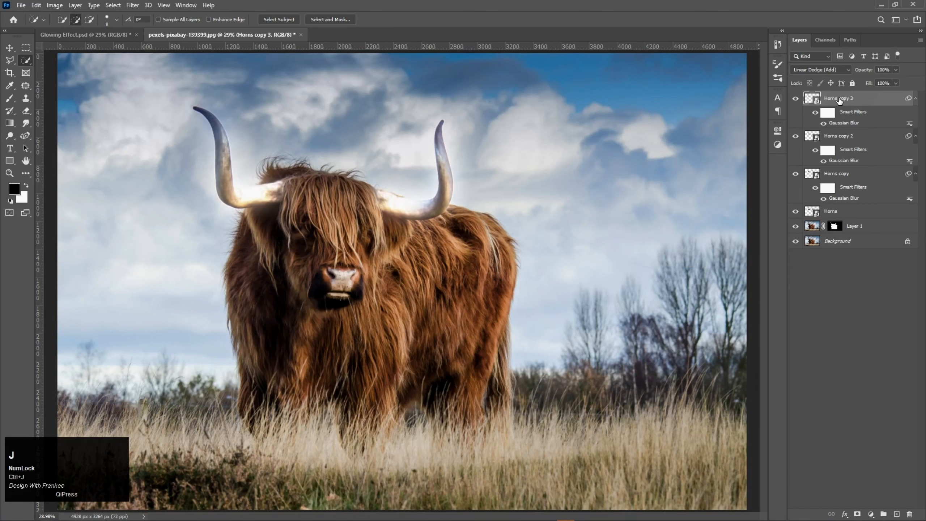
pyautogui.doubleClick(844, 123)
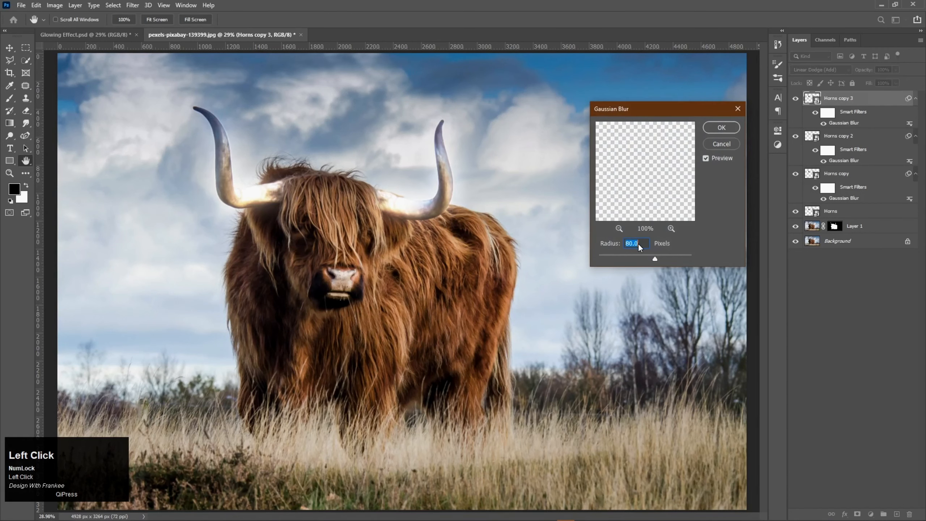
pyautogui.write('200')
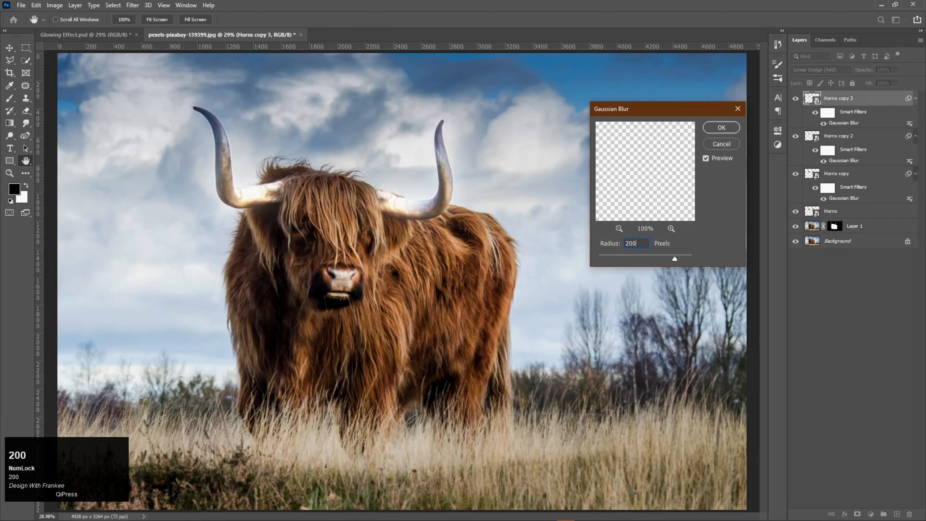
pyautogui.press('Return')
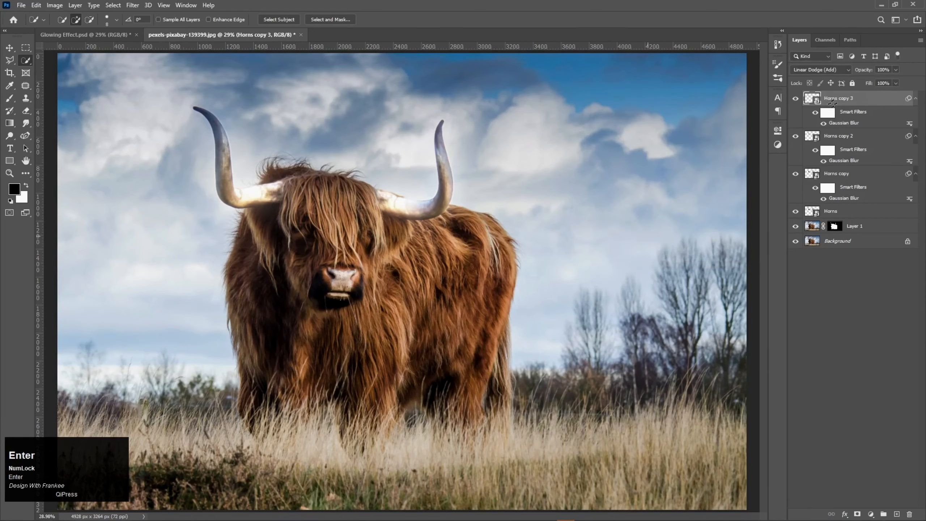
# Add a fourth blurred horns copy on top and set its Gaussian Blur radius to 470 pixels.
pyautogui.hotkey('ctrl', 'j')
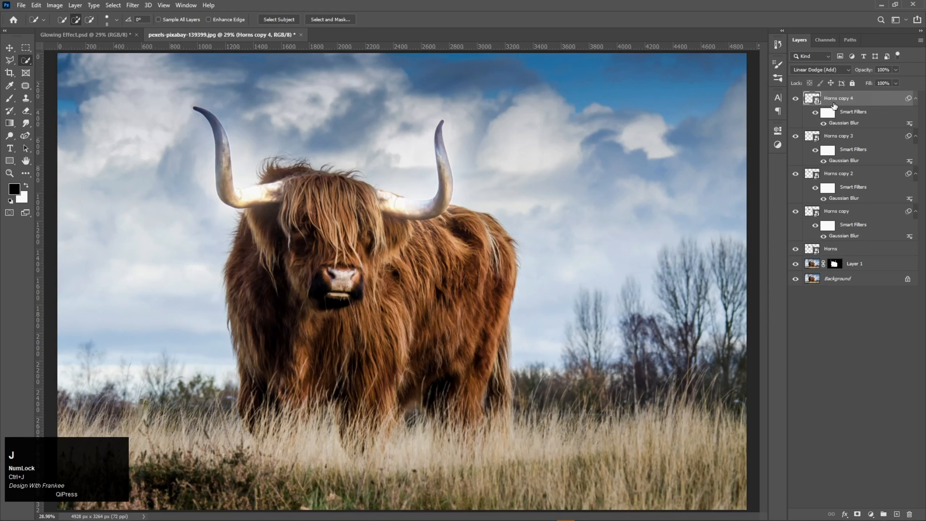
pyautogui.doubleClick(844, 123)
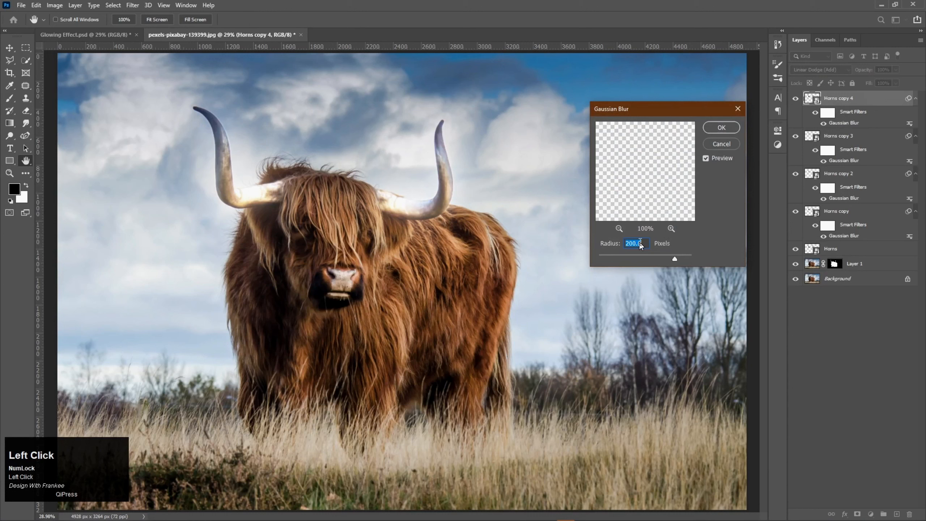
pyautogui.write('470')
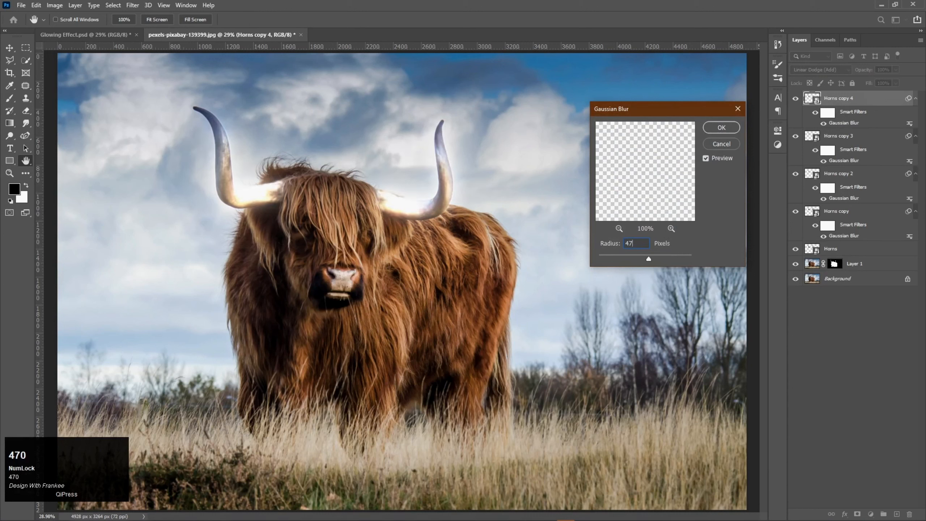
pyautogui.press('Return')
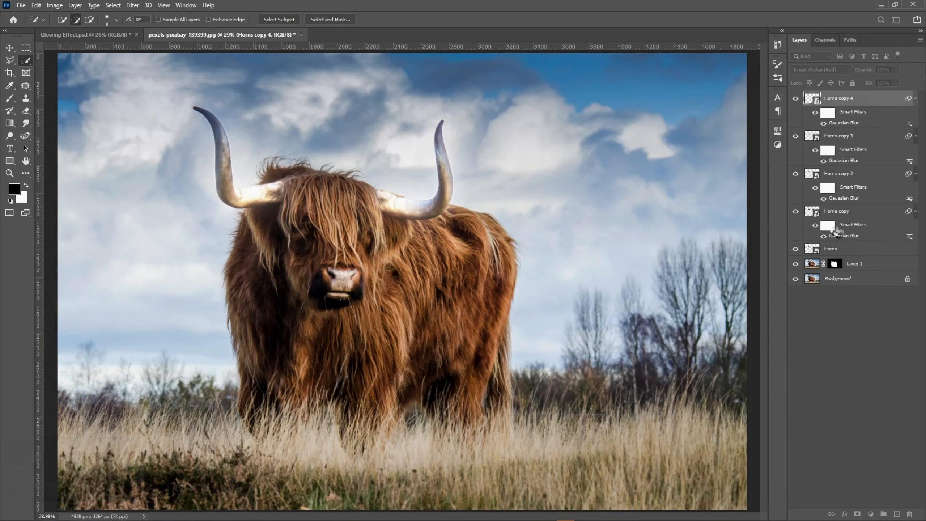
# Group the Horns layer with all of its blurred copies and name the group Glow.
pyautogui.keyDown('shift'); pyautogui.click(846, 252); pyautogui.keyUp('shift')
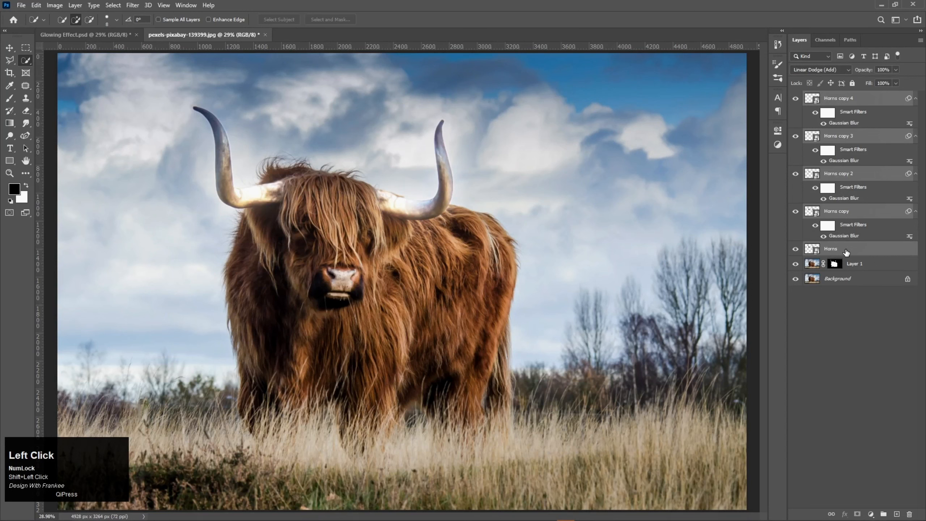
pyautogui.hotkey('ctrl', 'g')
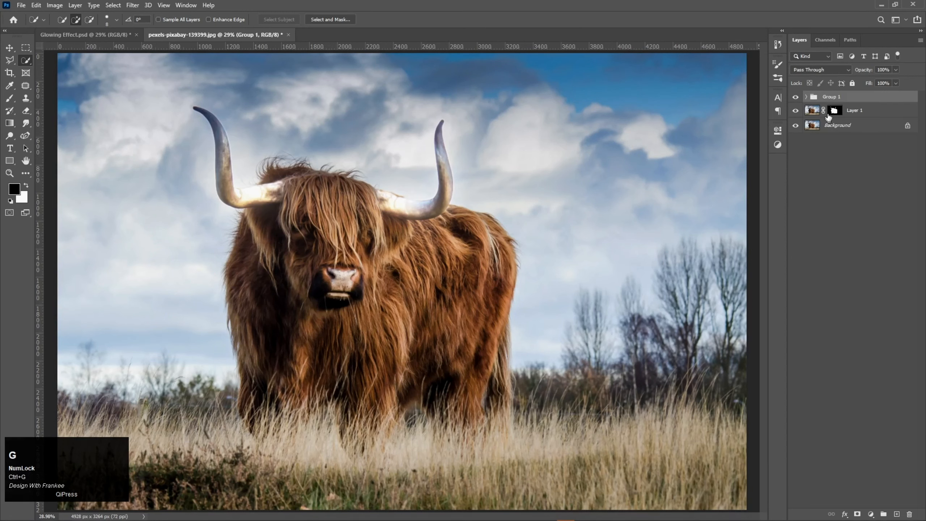
pyautogui.doubleClick(830, 96)
pyautogui.write('Glow')
pyautogui.press('Return')
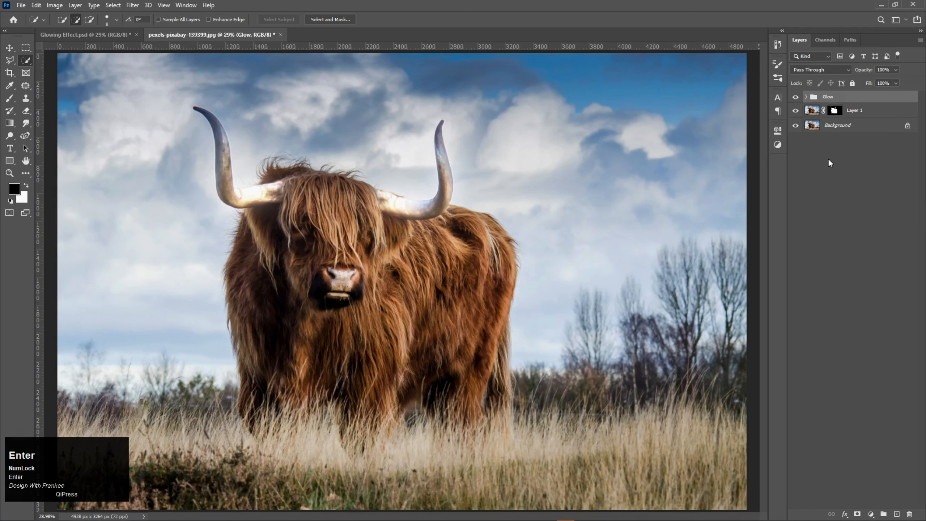
pyautogui.click(860, 152)
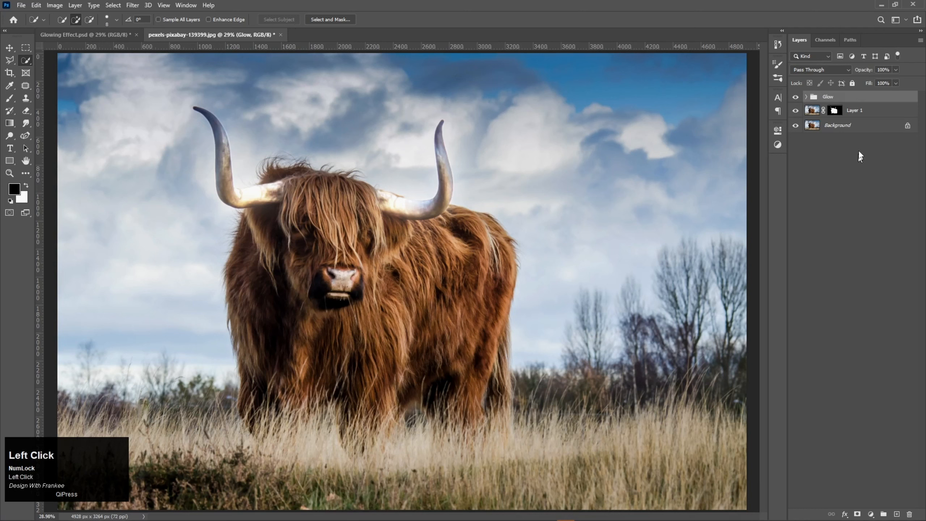
# Add a Color Lookup adjustment layer directly above Layer 1 using the Moonlight.3DL 3D LUT.
pyautogui.click(865, 117)
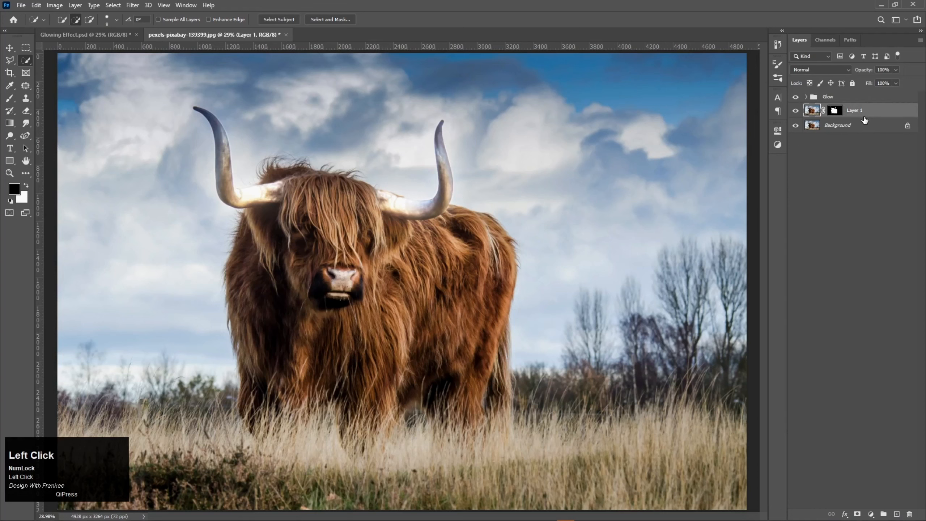
pyautogui.click(871, 514)
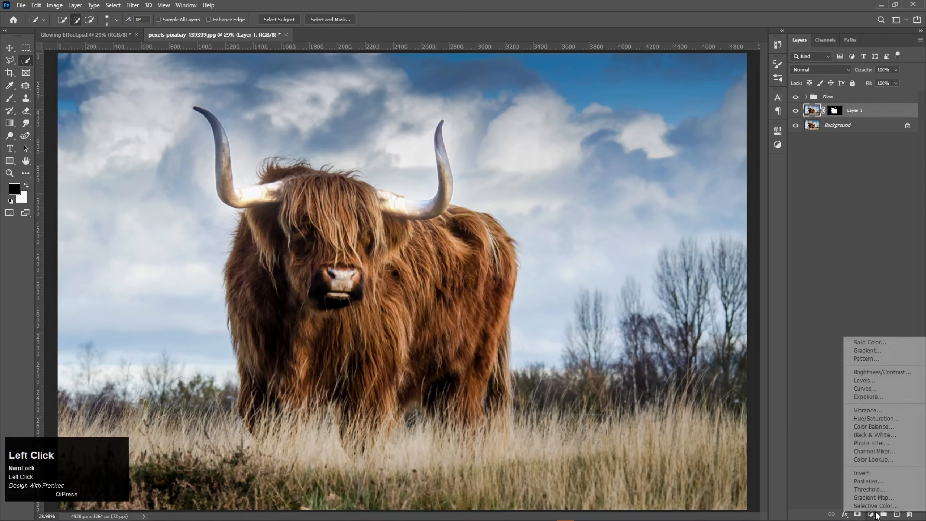
pyautogui.click(874, 460)
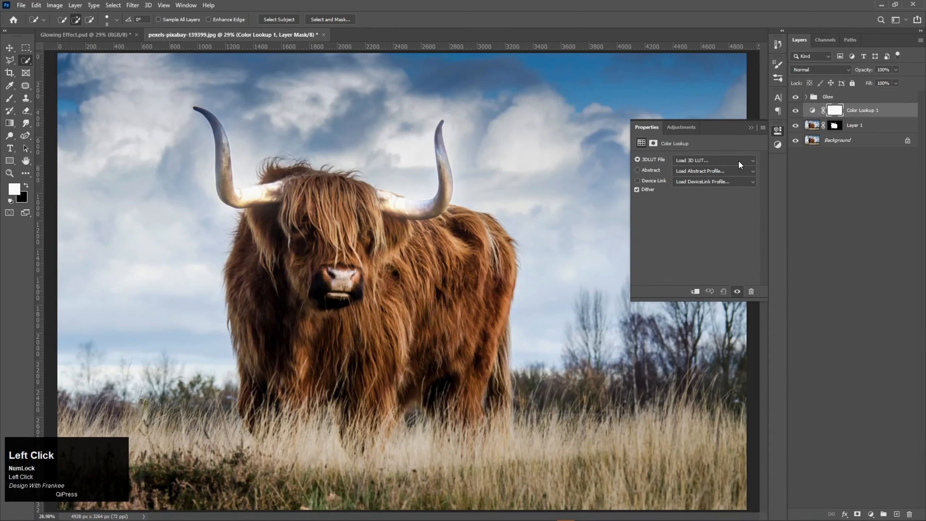
pyautogui.click(738, 161)
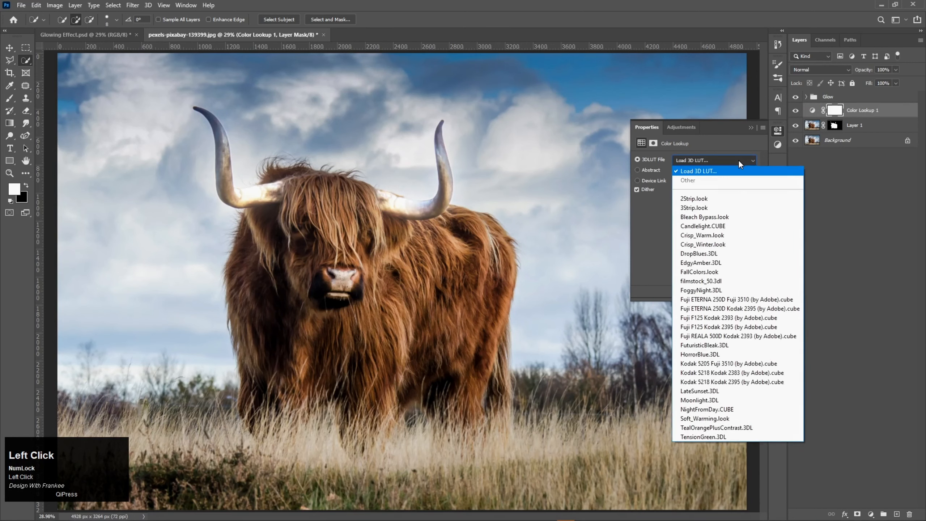
pyautogui.click(711, 400)
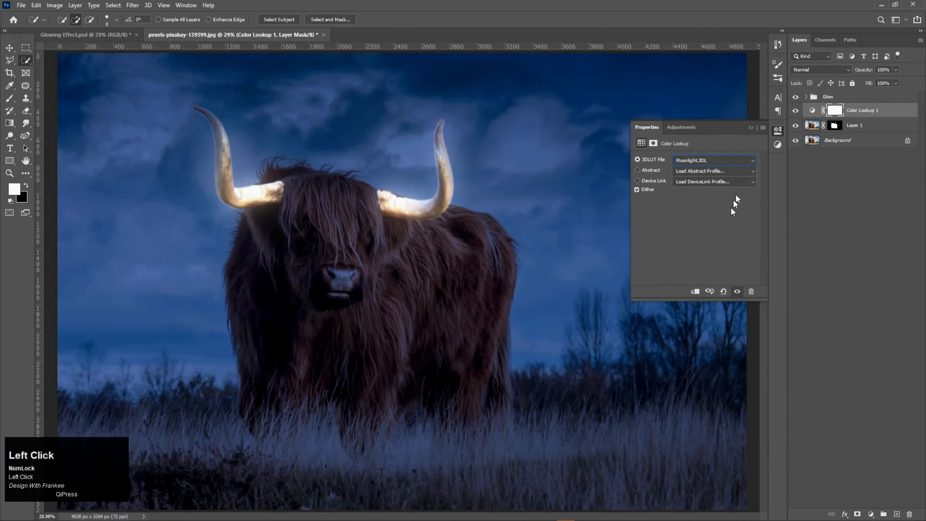
# Add a Hue/Saturation adjustment clipped to the Color Lookup 1 layer with Saturation at -50.
pyautogui.click(751, 127)
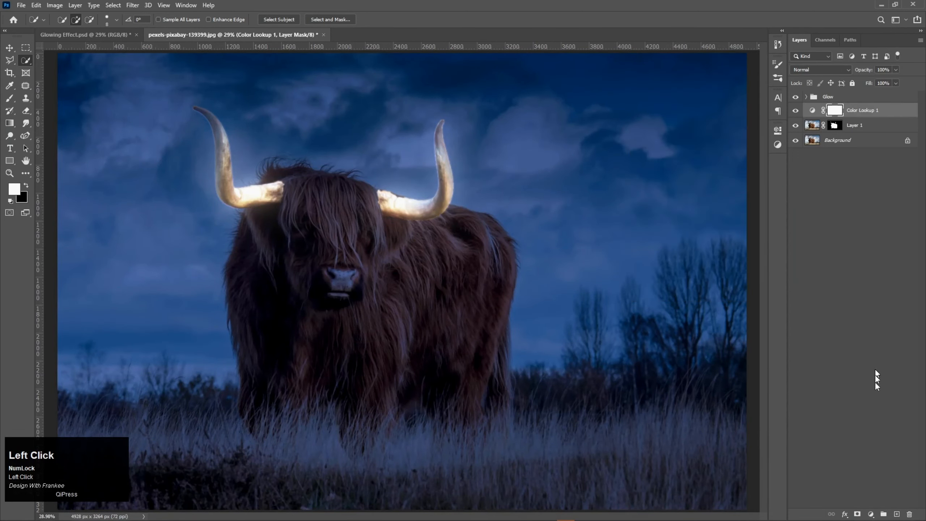
pyautogui.click(872, 514)
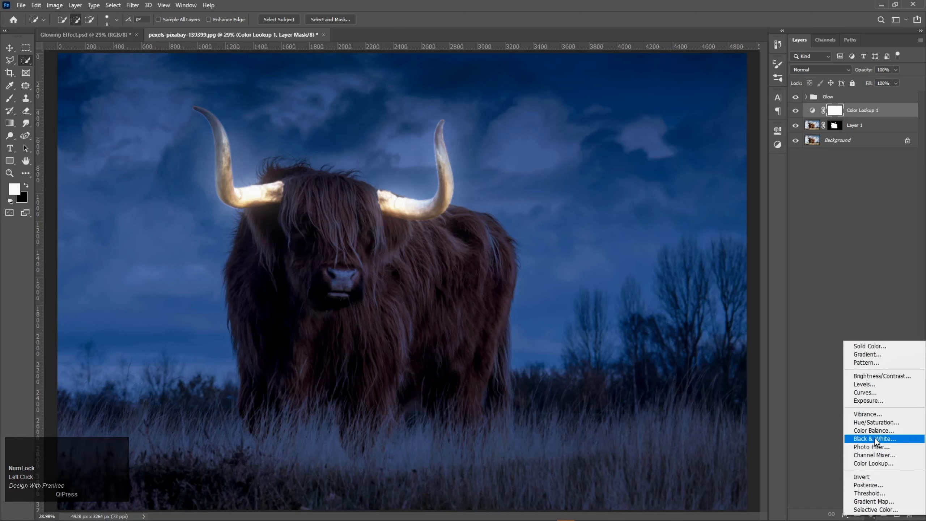
pyautogui.click(875, 422)
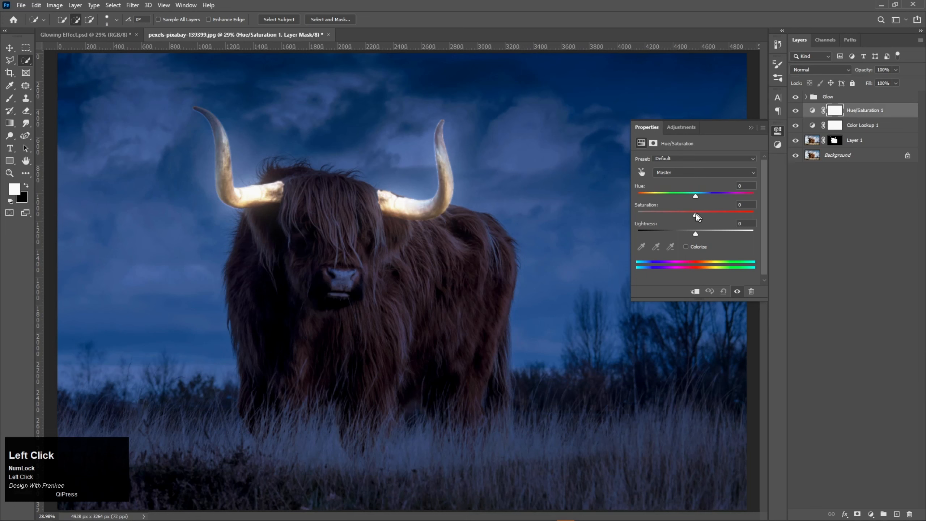
pyautogui.moveTo(696, 214); pyautogui.dragTo(666, 214)
pyautogui.click(695, 291)
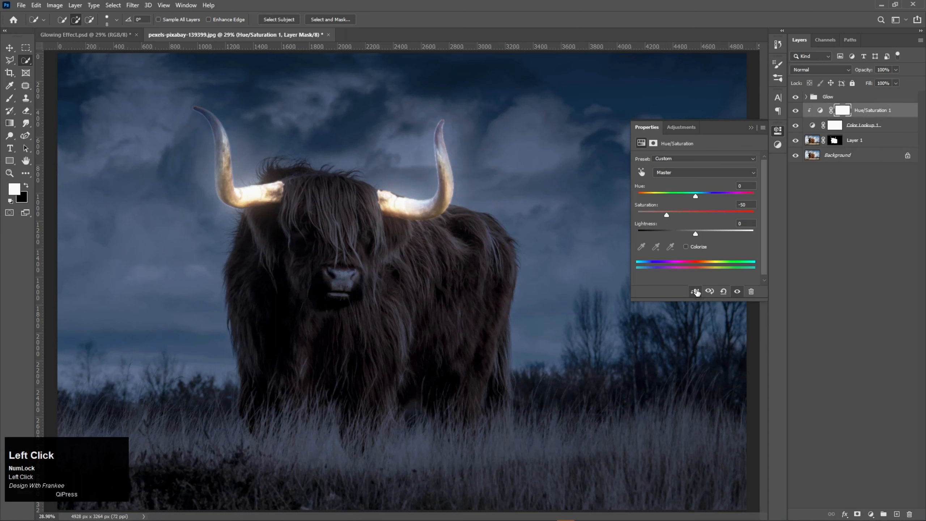
pyautogui.click(750, 129)
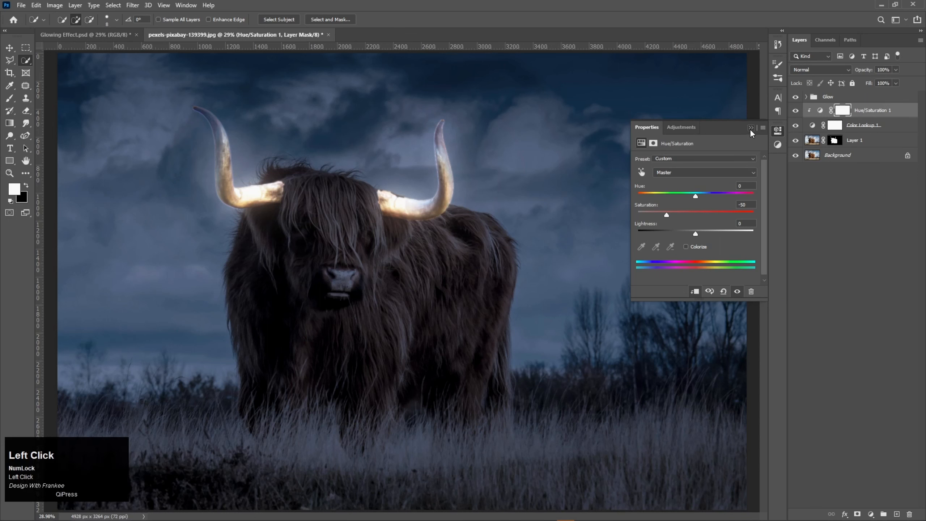
pyautogui.click(795, 114)
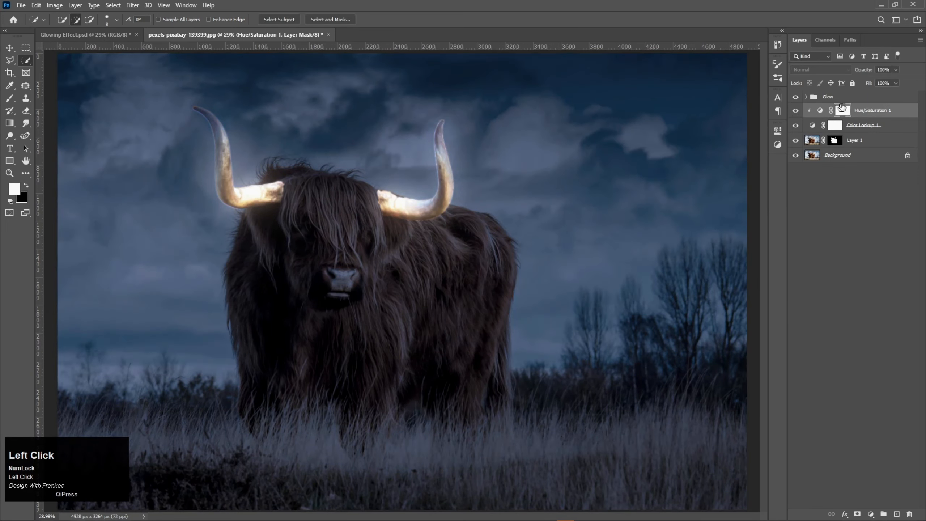
# Add a Levels adjustment clipped to the Glow group, with the midtone input at about 1.44 and the white input at 227.
pyautogui.click(849, 98)
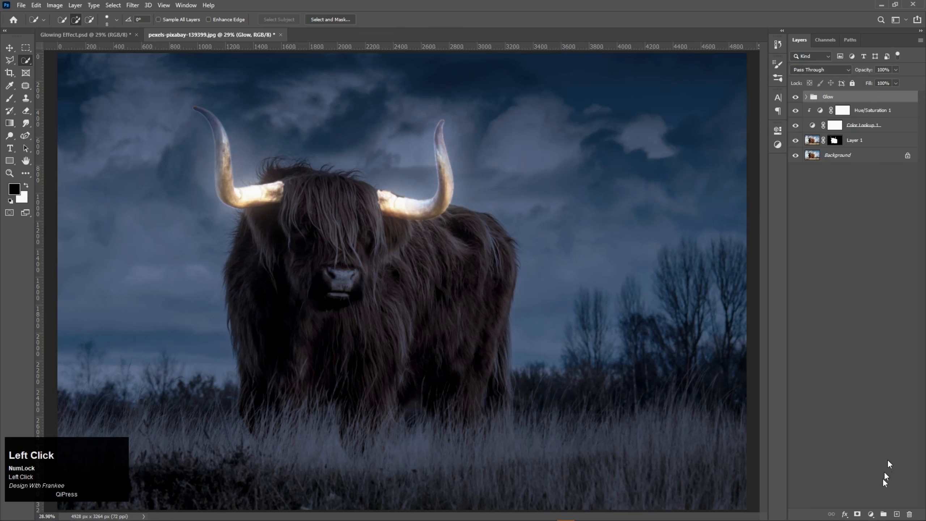
pyautogui.click(871, 514)
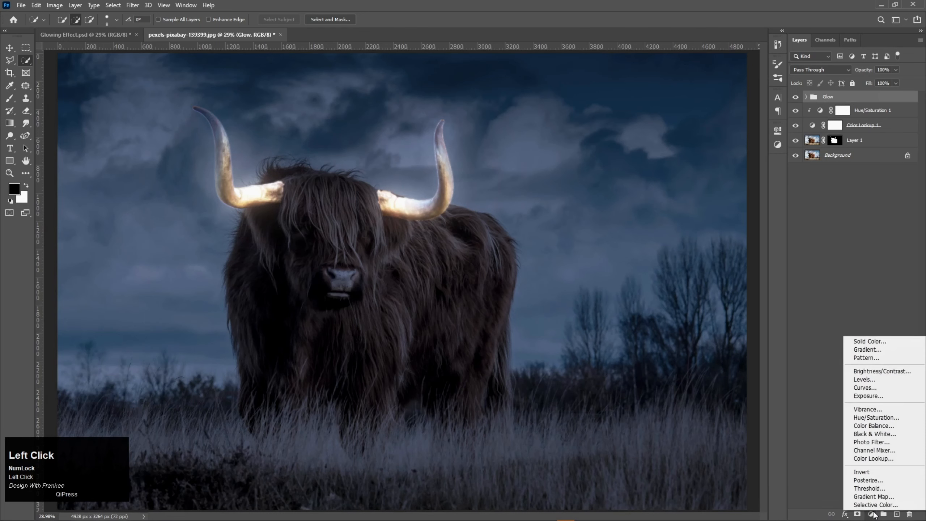
pyautogui.click(874, 383)
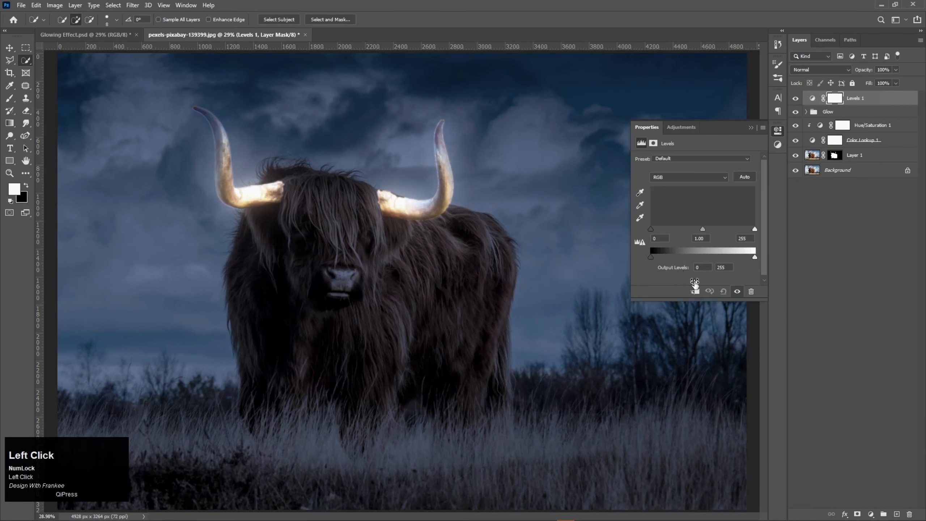
pyautogui.click(696, 292)
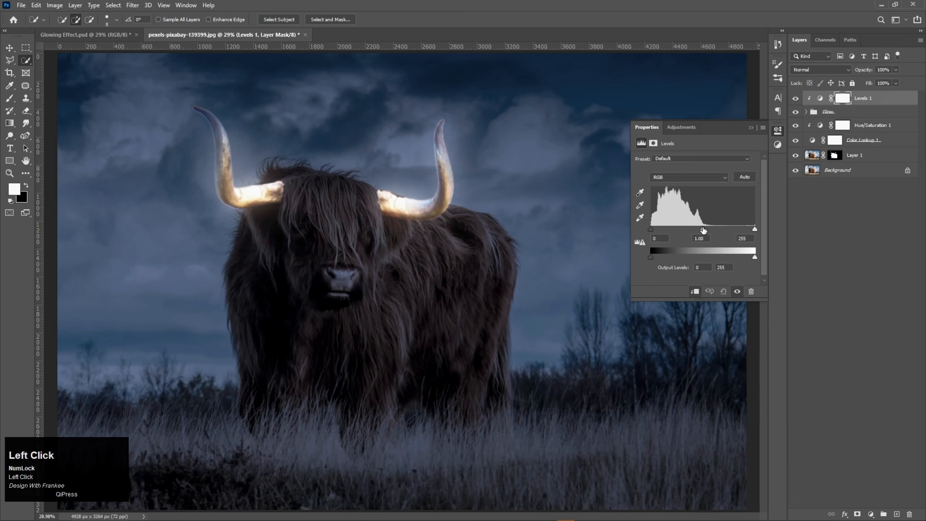
pyautogui.moveTo(703, 230); pyautogui.dragTo(700, 231)
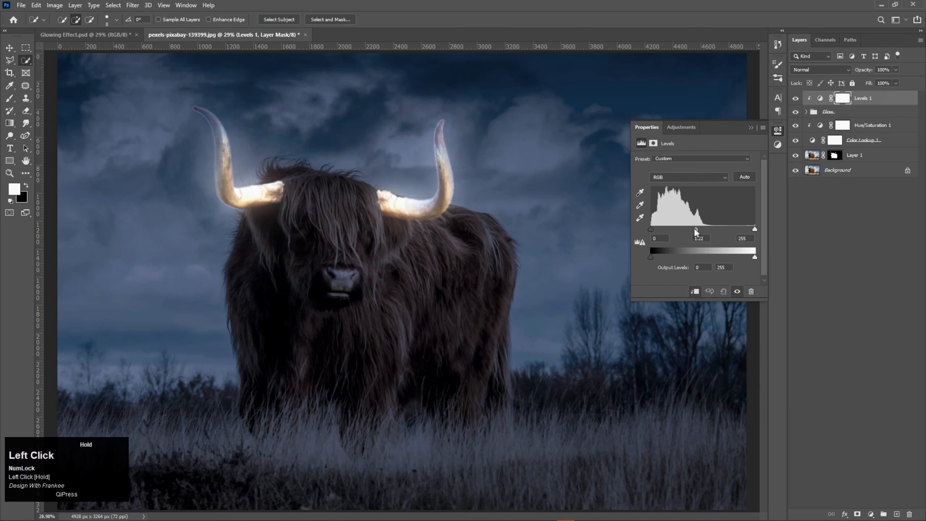
pyautogui.moveTo(651, 230); pyautogui.dragTo(655, 232)
pyautogui.moveTo(752, 231); pyautogui.dragTo(685, 231)
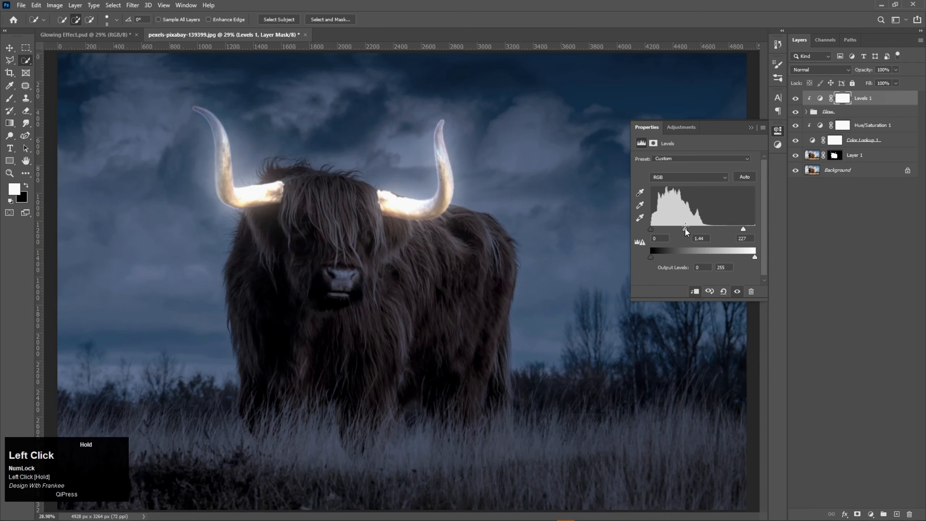
pyautogui.click(752, 128)
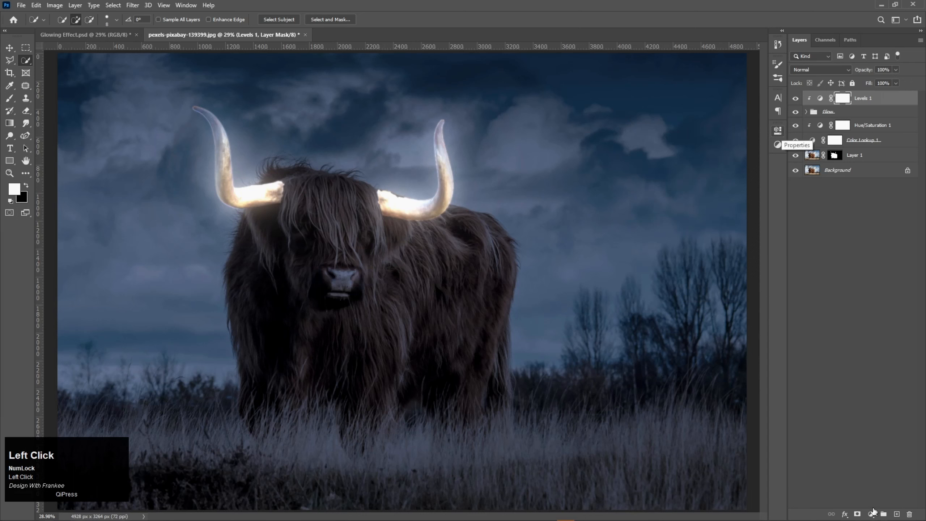
# Add a Hue/Saturation adjustment above Levels 1, clipped to the Glow group, with Colorize on, Hue 0, Saturation 100 and Lightness +10.
pyautogui.click(872, 513)
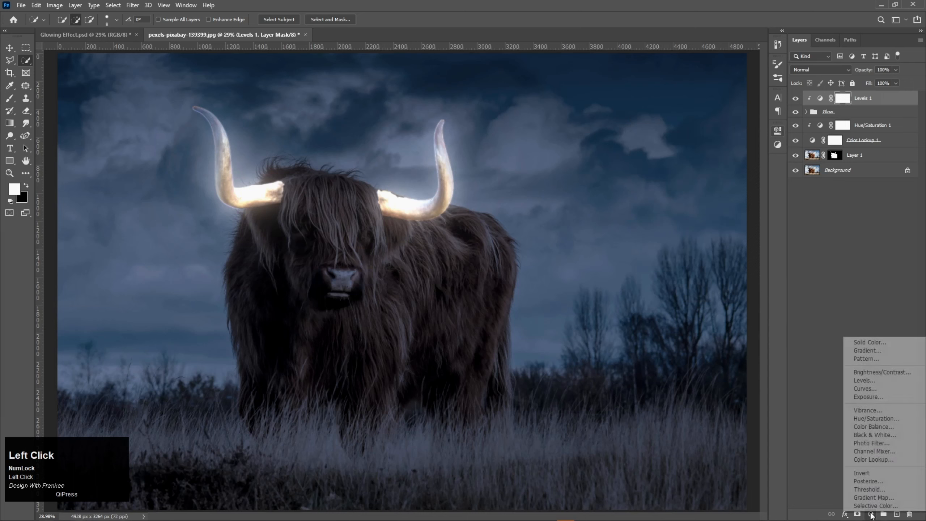
pyautogui.click(876, 419)
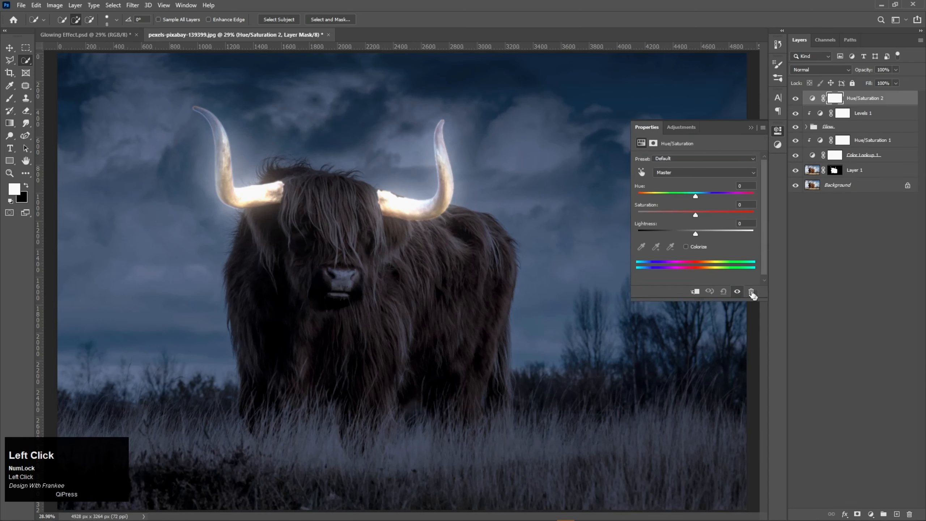
pyautogui.click(686, 247)
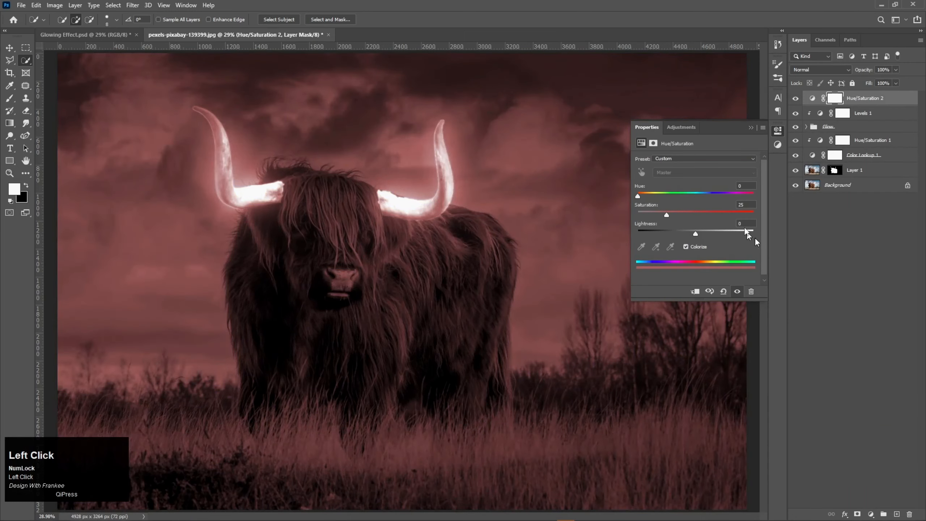
pyautogui.moveTo(667, 214); pyautogui.dragTo(771, 218)
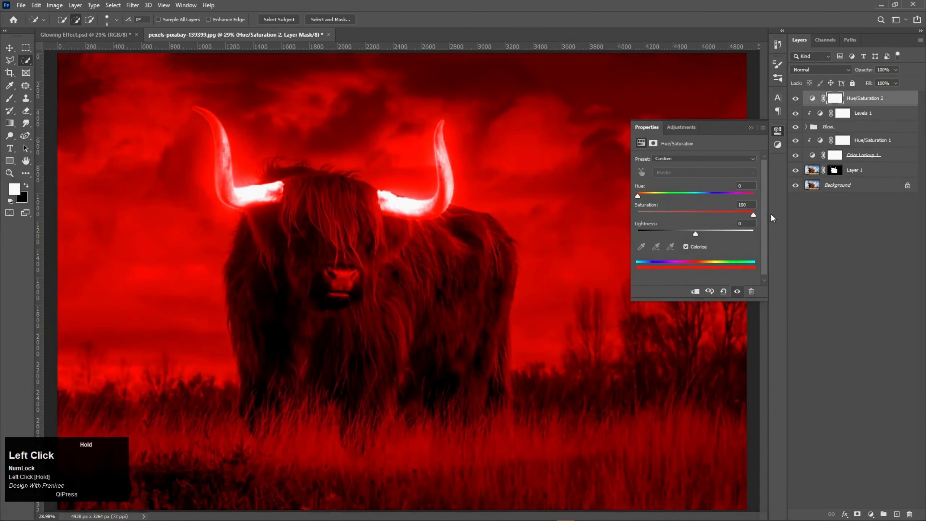
pyautogui.click(696, 293)
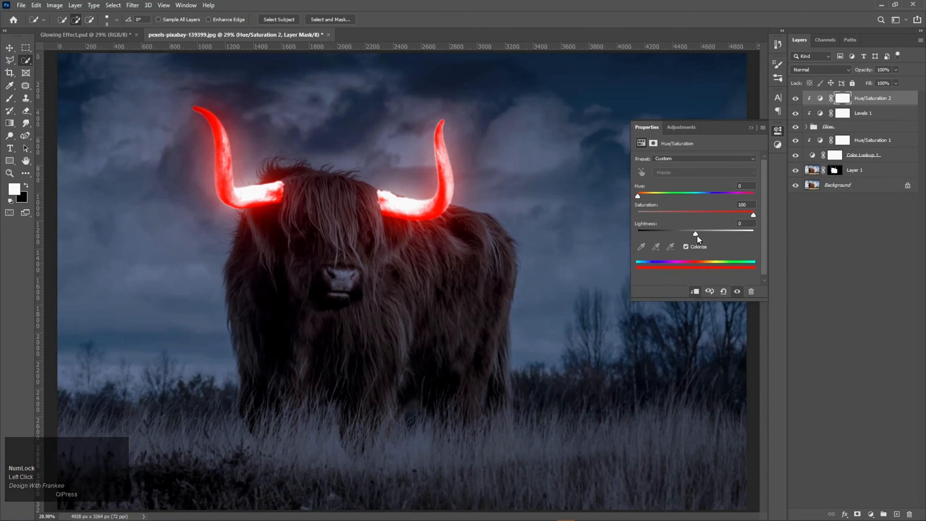
pyautogui.moveTo(698, 233); pyautogui.dragTo(702, 236)
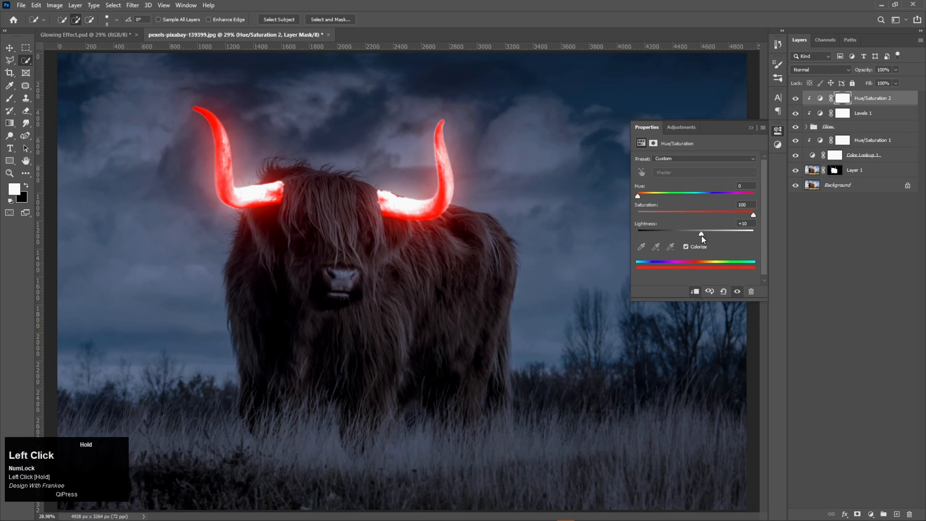
pyautogui.click(750, 127)
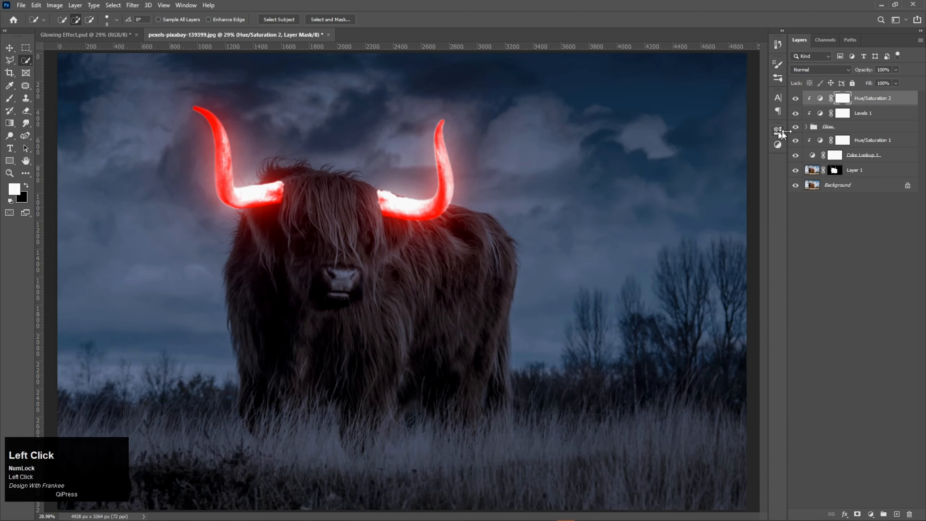
# Open the contents of the Horns smart object and ready a soft white brush at 12% flow on its layer mask.
pyautogui.click(806, 127)
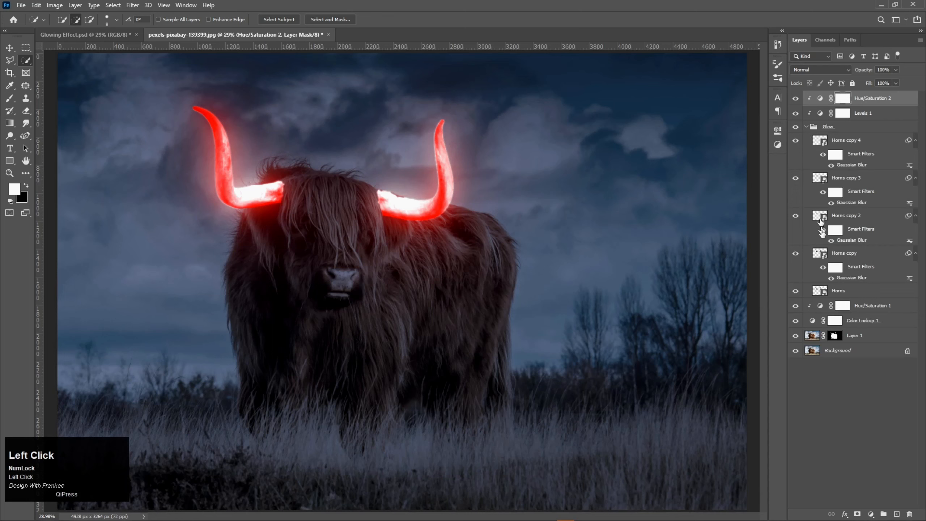
pyautogui.doubleClick(818, 291)
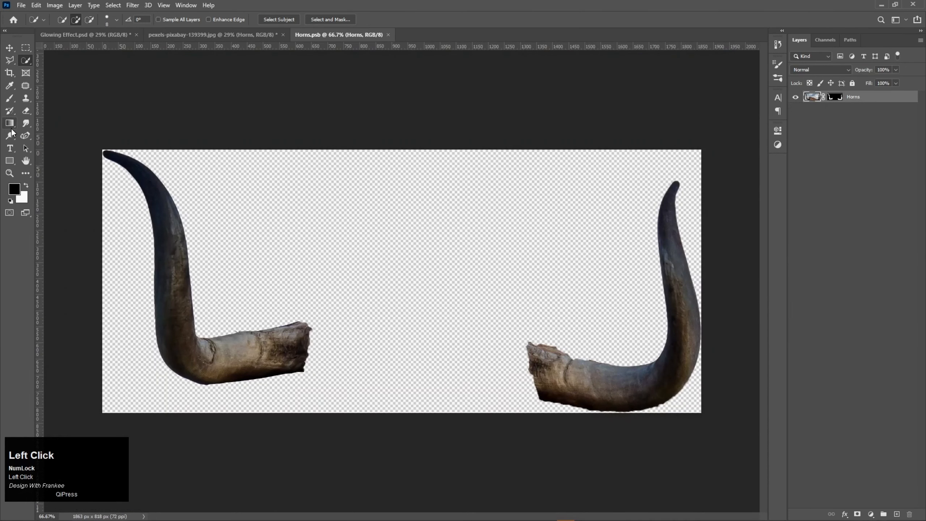
pyautogui.press('b')
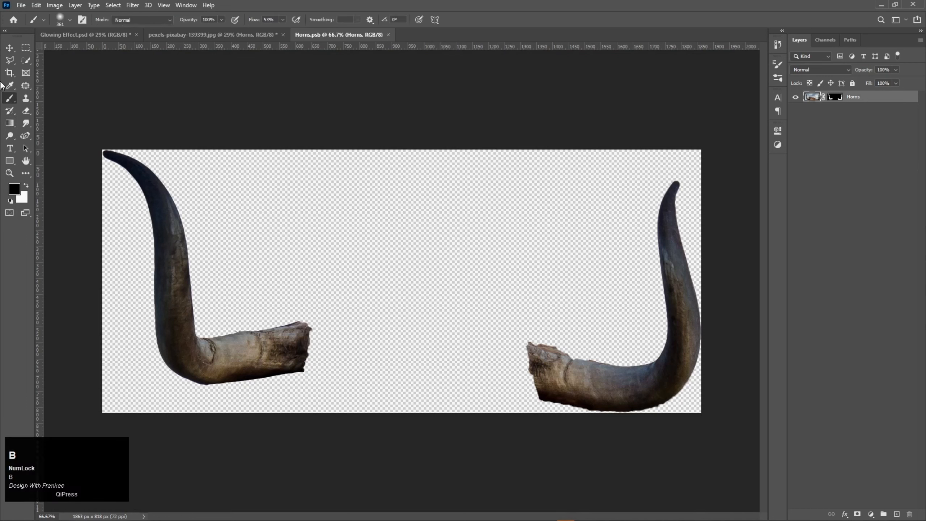
pyautogui.rightClick(9, 98)
pyautogui.click(31, 101)
pyautogui.moveTo(261, 18)
pyautogui.mouseDown()
pyautogui.moveTo(290, 15)
pyautogui.moveTo(270, 33)
pyautogui.mouseUp()
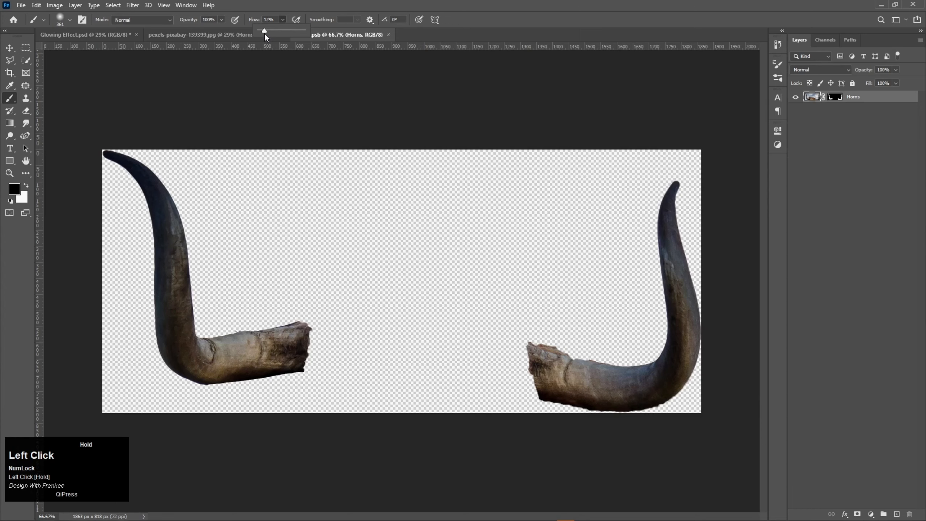
pyautogui.moveTo(264, 33); pyautogui.dragTo(264, 33)
pyautogui.click(835, 96)
pyautogui.press('x')
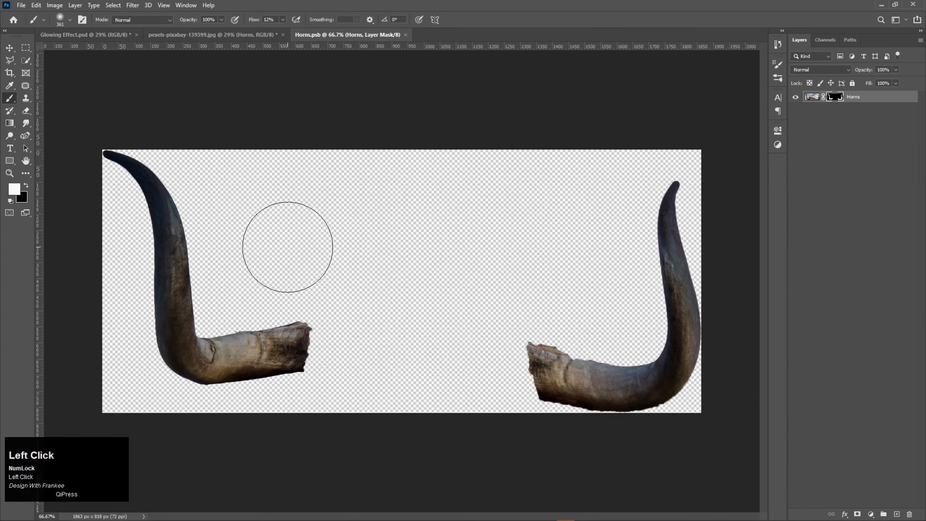
# Paint white on the Horns mask along the inner cut ends of both horns with a soft brush about 43 px wide.
pyautogui.keyDown('alt'); pyautogui.scroll(2, 325, 339); pyautogui.keyUp('alt')
pyautogui.scroll(3, 328, 342)
pyautogui.keyDown('alt'); pyautogui.rightClick(331, 319); pyautogui.keyUp('alt')
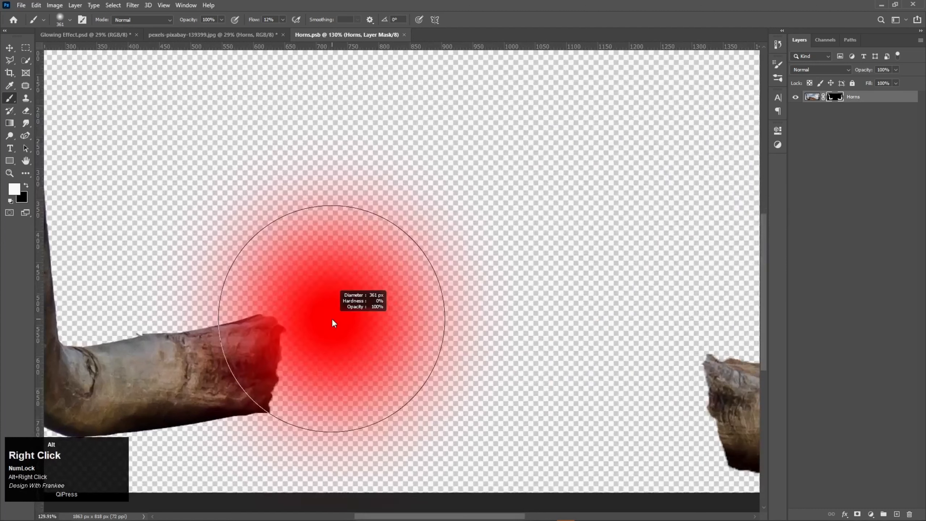
pyautogui.moveTo(272, 338)
pyautogui.mouseDown()
pyautogui.moveTo(243, 344)
pyautogui.moveTo(287, 323)
pyautogui.moveTo(286, 379)
pyautogui.moveTo(278, 326)
pyautogui.moveTo(285, 362)
pyautogui.moveTo(288, 352)
pyautogui.moveTo(272, 403)
pyautogui.moveTo(283, 341)
pyautogui.moveTo(279, 405)
pyautogui.moveTo(280, 364)
pyautogui.mouseUp()
pyautogui.keyDown('alt'); pyautogui.rightClick(302, 334); pyautogui.keyUp('alt')
pyautogui.press('space')
pyautogui.moveTo(646, 398); pyautogui.dragTo(520, 383)
pyautogui.moveTo(585, 349)
pyautogui.mouseDown()
pyautogui.moveTo(600, 441)
pyautogui.moveTo(579, 341)
pyautogui.moveTo(600, 447)
pyautogui.moveTo(578, 372)
pyautogui.mouseUp()
pyautogui.moveTo(274, 330); pyautogui.dragTo(419, 336)
# Paint black on the Horns mask to trim the excess hair beyond the left horn's inner end.
pyautogui.press('x')
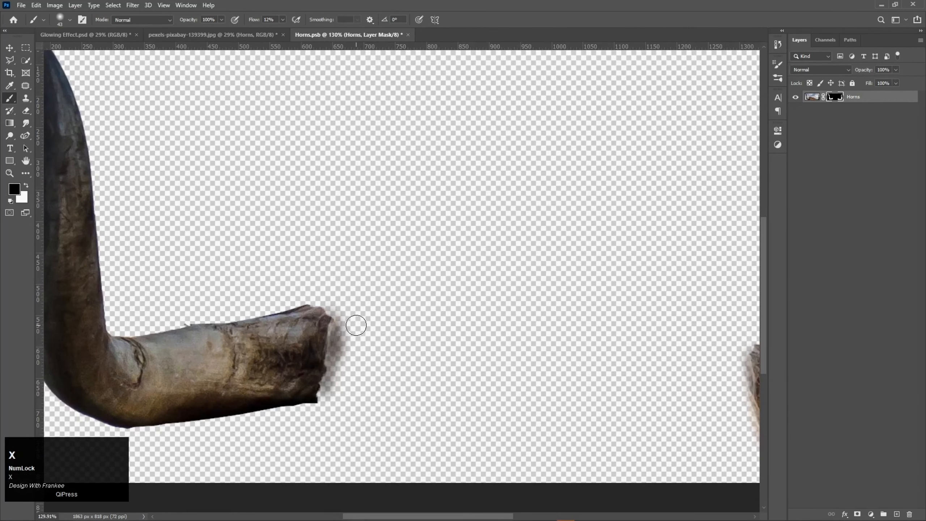
pyautogui.moveTo(355, 322)
pyautogui.mouseDown()
pyautogui.moveTo(340, 394)
pyautogui.moveTo(351, 310)
pyautogui.moveTo(349, 373)
pyautogui.moveTo(350, 319)
pyautogui.moveTo(348, 366)
pyautogui.moveTo(292, 393)
pyautogui.moveTo(325, 391)
pyautogui.moveTo(327, 345)
pyautogui.moveTo(351, 327)
pyautogui.moveTo(341, 390)
pyautogui.moveTo(346, 319)
pyautogui.moveTo(328, 364)
pyautogui.moveTo(332, 344)
pyautogui.moveTo(332, 382)
pyautogui.mouseUp()
pyautogui.press('x')
pyautogui.press('x')
pyautogui.press('x')
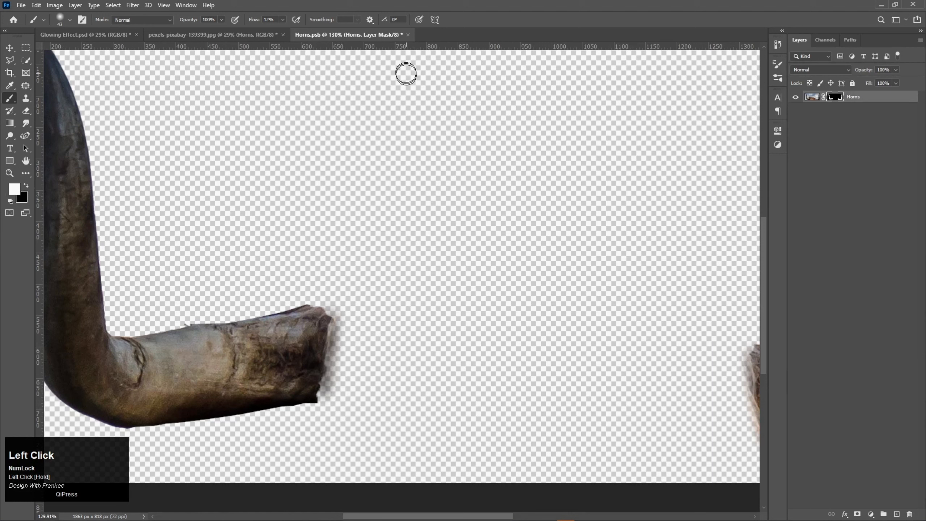
# Save and close Horns.psb, and collapse the Glow group in the main image.
pyautogui.click(408, 35)
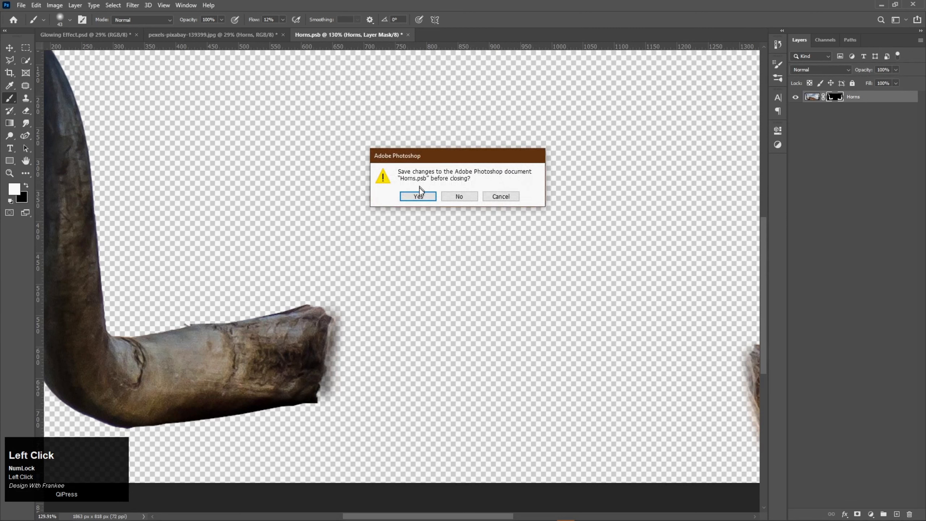
pyautogui.click(421, 199)
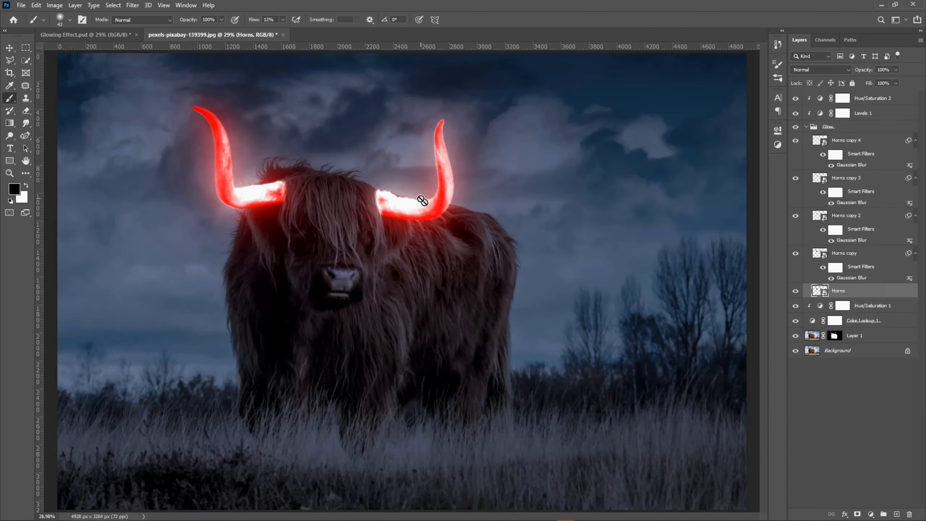
pyautogui.hotkey('ctrl', '0')
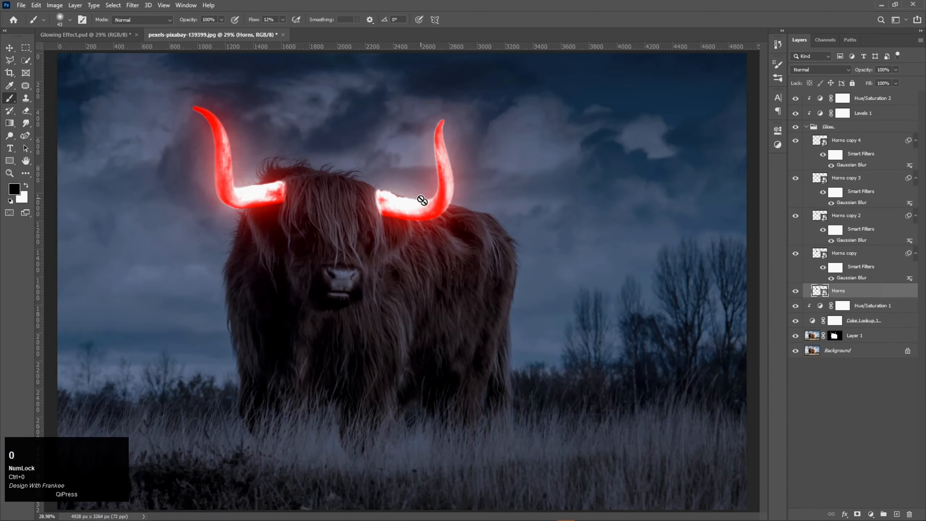
pyautogui.click(809, 127)
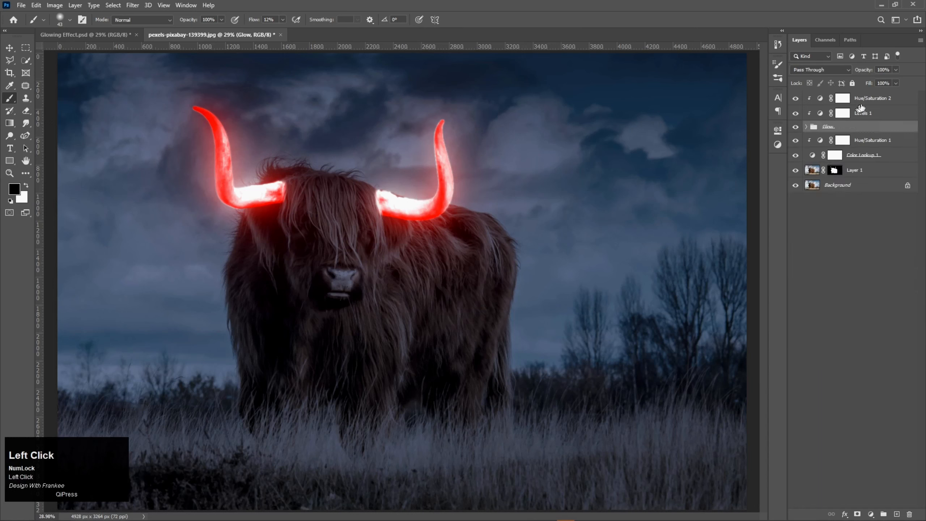
# Add an unclipped Curves adjustment layer above Hue/Saturation 2 and pull the middle of its RGB curve down to darken the whole scene.
pyautogui.click(875, 101)
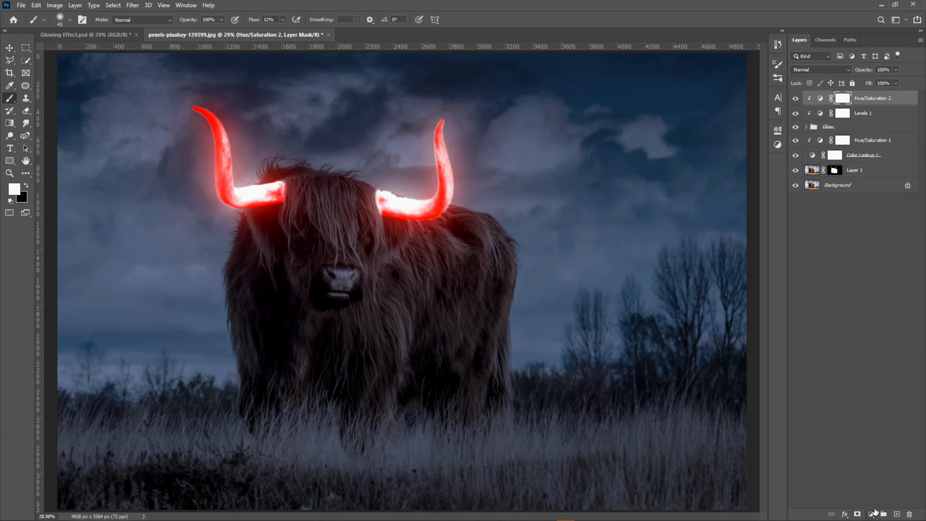
pyautogui.click(873, 513)
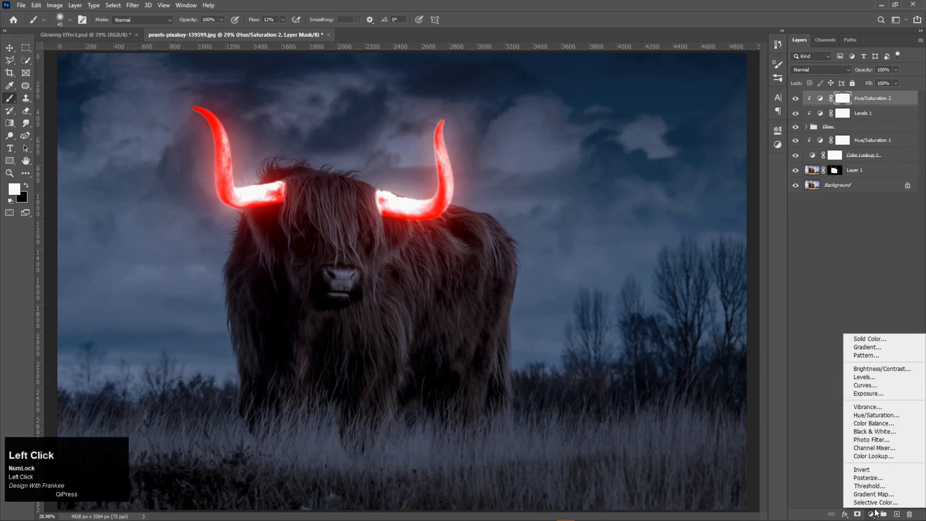
pyautogui.click(878, 385)
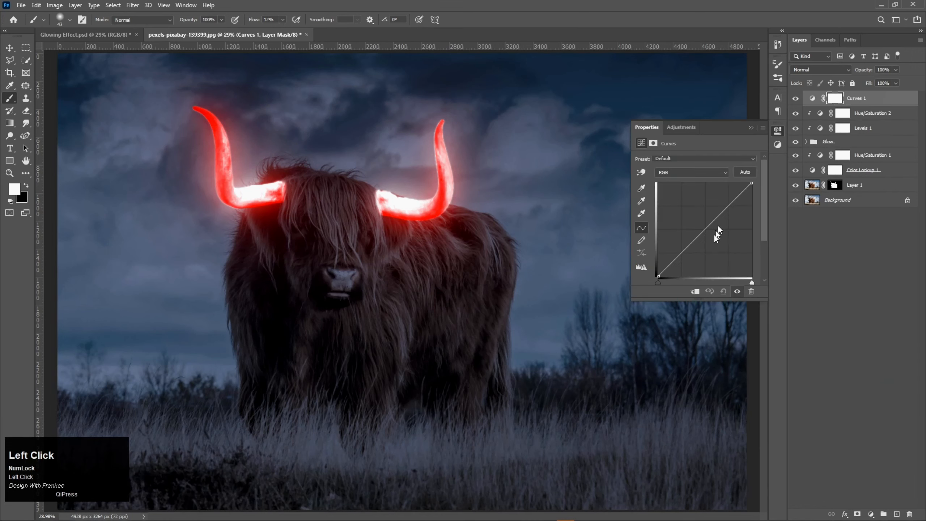
pyautogui.click(696, 292)
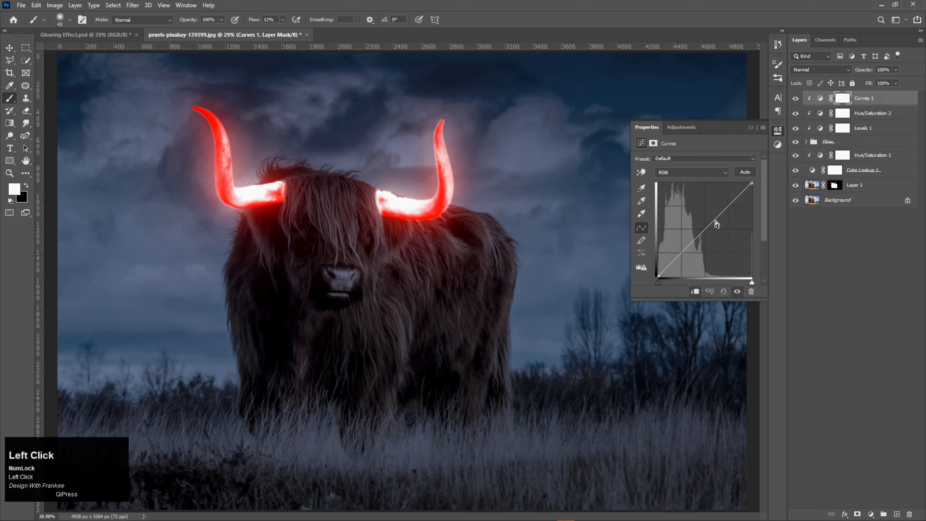
pyautogui.moveTo(713, 220); pyautogui.dragTo(725, 245)
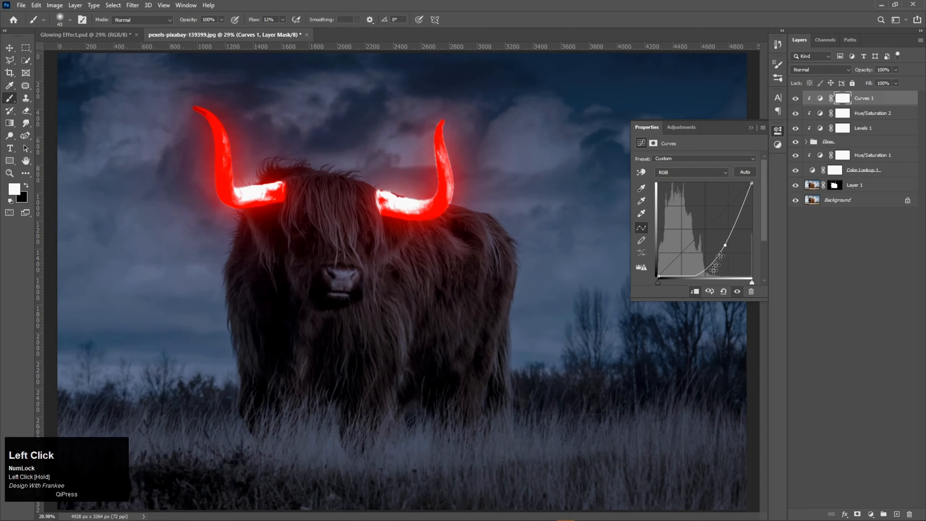
pyautogui.click(694, 291)
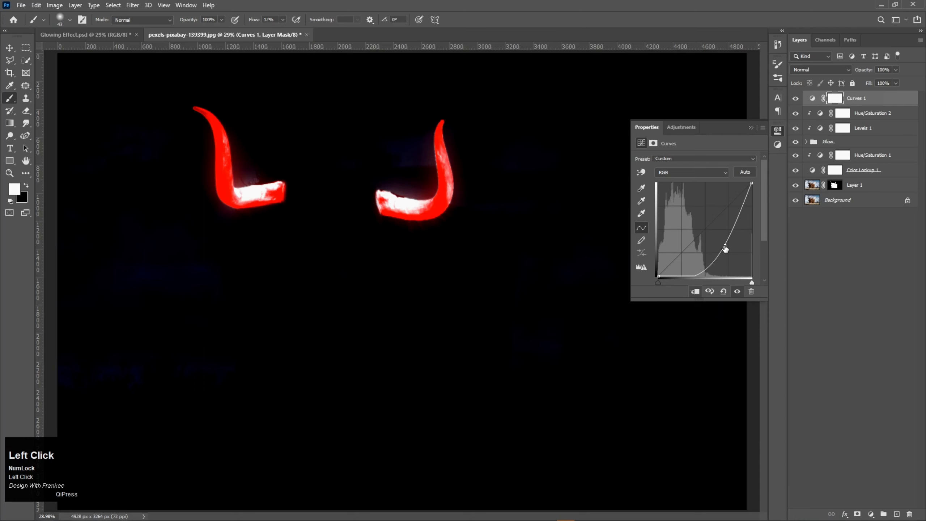
pyautogui.moveTo(725, 248); pyautogui.dragTo(723, 238)
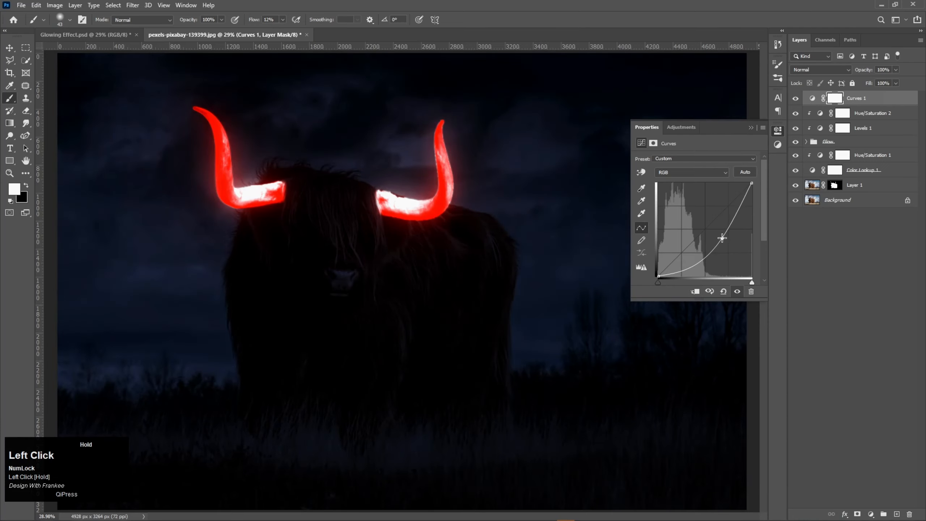
pyautogui.click(751, 128)
# Invert the Curves 1 mask to black and ready a soft white brush about 1427 px wide at 14% flow.
pyautogui.hotkey('ctrl', 'i')
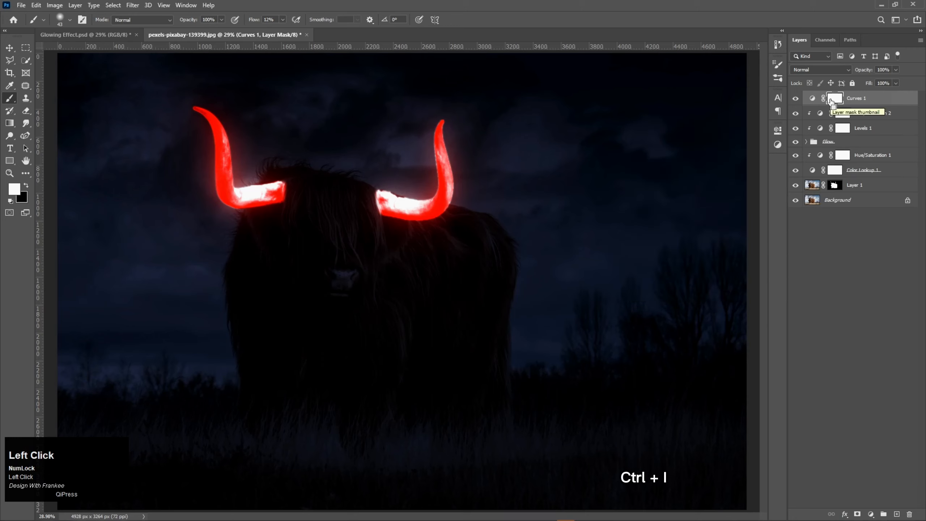
pyautogui.hotkey('ctrl', 'i')
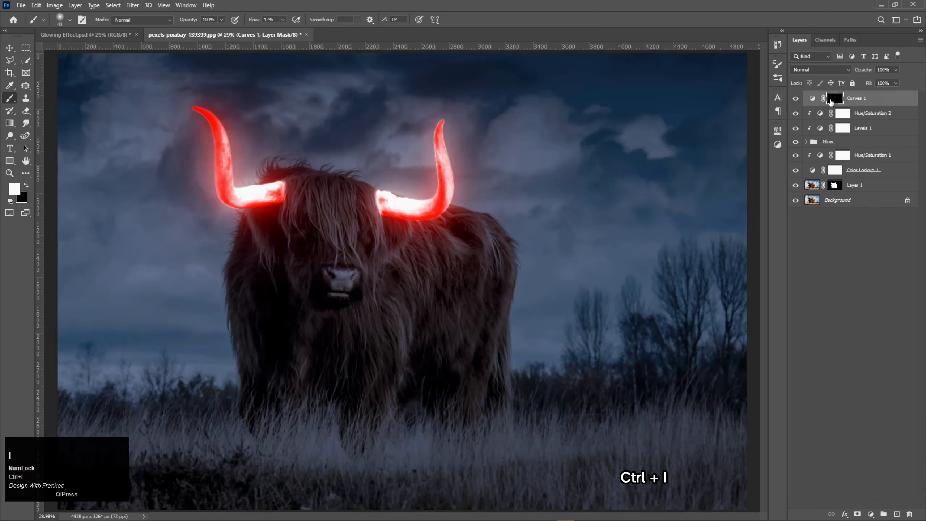
pyautogui.scroll(-3, 535, 283)
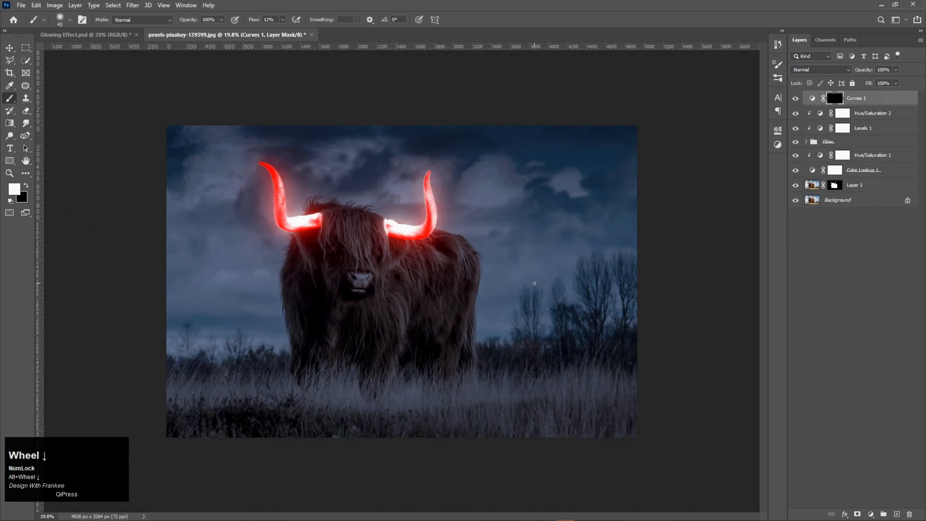
pyautogui.rightClick(9, 97)
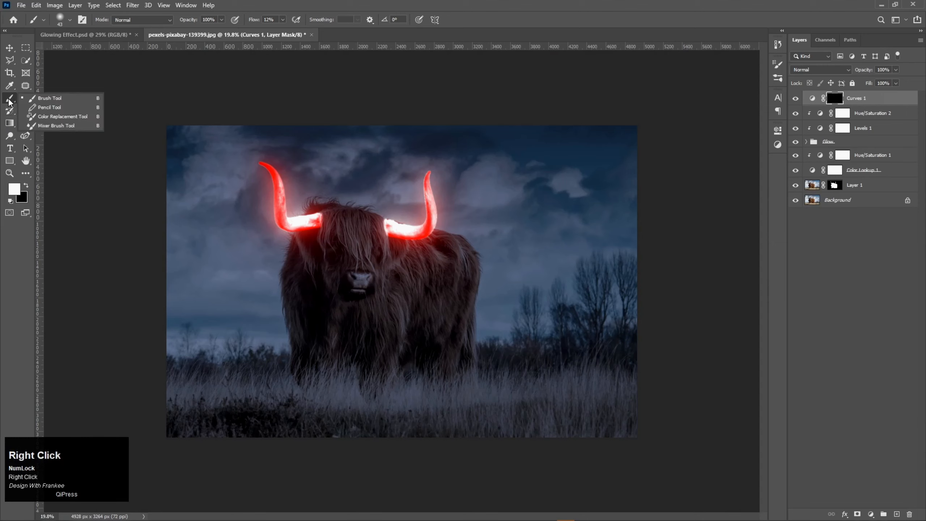
pyautogui.click(29, 96)
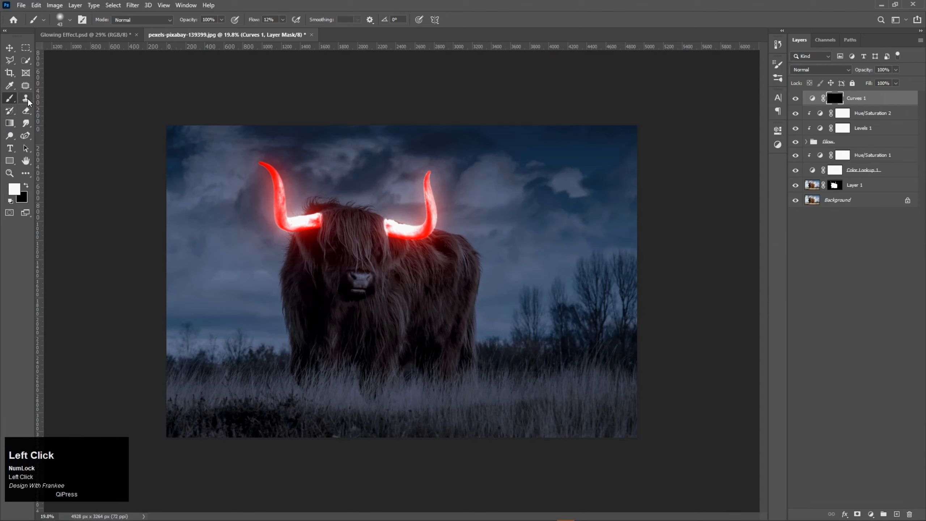
pyautogui.click(283, 20)
pyautogui.moveTo(281, 30); pyautogui.dragTo(286, 31)
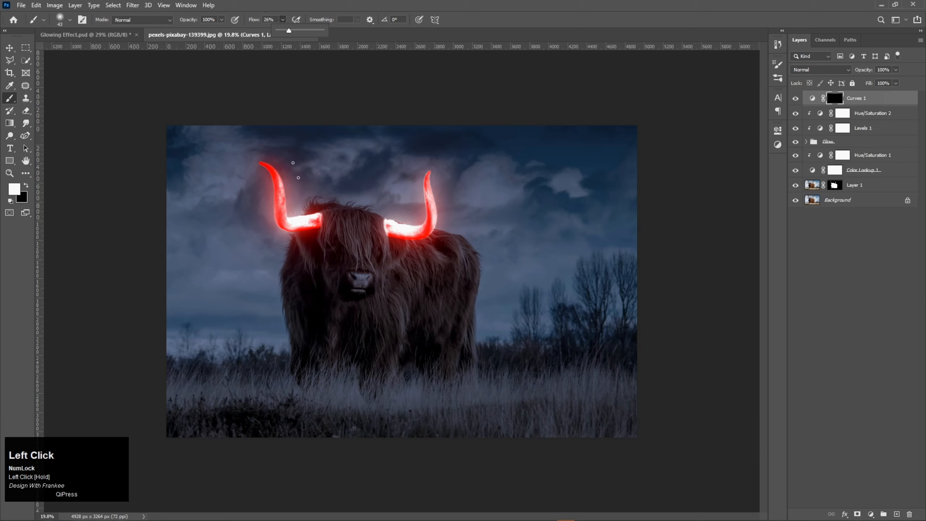
pyautogui.moveTo(286, 31); pyautogui.dragTo(283, 31)
pyautogui.keyDown('alt'); pyautogui.moveTo(249, 243); pyautogui.dragTo(317, 242); pyautogui.keyUp('alt')
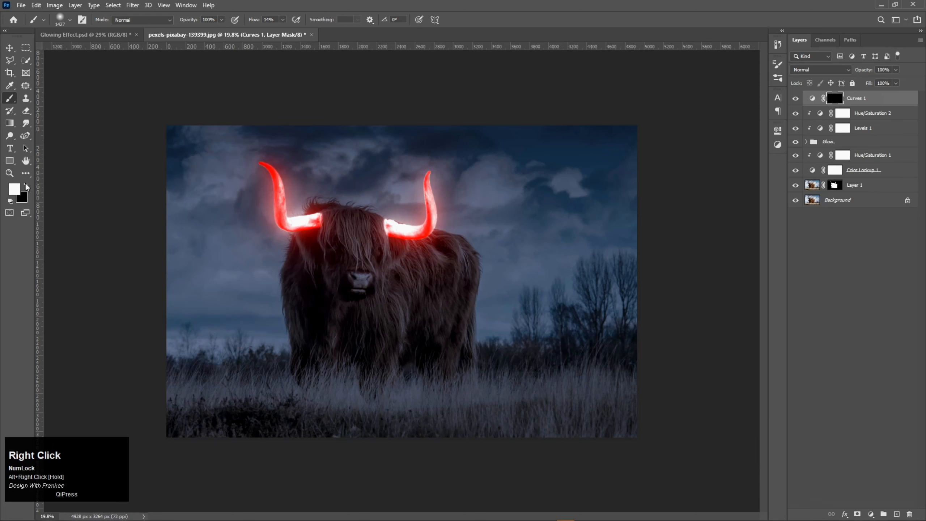
pyautogui.click(10, 201)
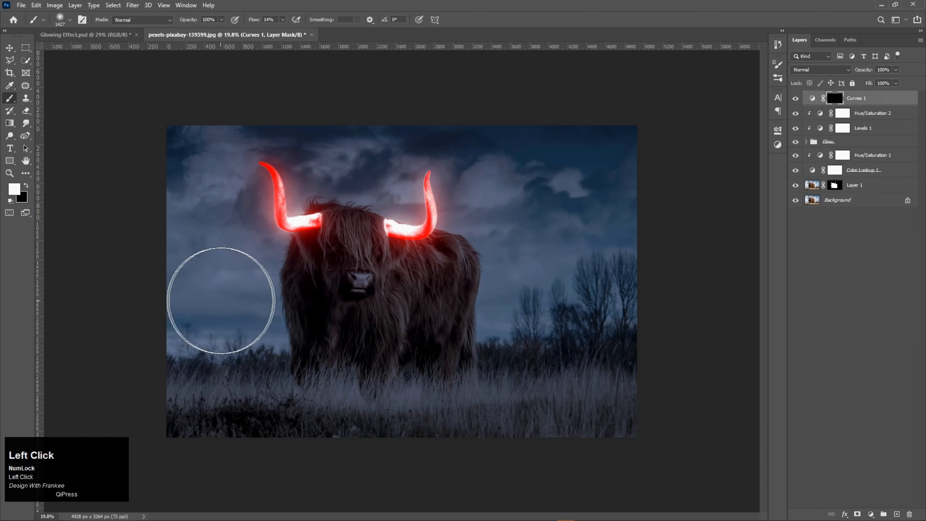
# Paint white on the Curves 1 mask around the outer sky, trees and grass to darken the image edges into a vignette.
pyautogui.keyDown('alt'); pyautogui.scroll(-1, 231, 298); pyautogui.keyUp('alt')
pyautogui.moveTo(231, 297)
pyautogui.mouseDown()
pyautogui.moveTo(244, 176)
pyautogui.moveTo(237, 409)
pyautogui.moveTo(238, 203)
pyautogui.moveTo(222, 359)
pyautogui.moveTo(244, 180)
pyautogui.moveTo(231, 343)
pyautogui.moveTo(261, 384)
pyautogui.moveTo(367, 408)
pyautogui.moveTo(548, 415)
pyautogui.moveTo(282, 416)
pyautogui.moveTo(564, 391)
pyautogui.moveTo(389, 393)
pyautogui.moveTo(577, 394)
pyautogui.moveTo(271, 390)
pyautogui.moveTo(562, 391)
pyautogui.moveTo(557, 165)
pyautogui.moveTo(591, 400)
pyautogui.moveTo(568, 224)
pyautogui.moveTo(505, 182)
pyautogui.moveTo(426, 155)
pyautogui.moveTo(327, 142)
pyautogui.moveTo(257, 147)
pyautogui.moveTo(224, 167)
pyautogui.moveTo(555, 153)
pyautogui.moveTo(582, 233)
pyautogui.moveTo(571, 370)
pyautogui.moveTo(464, 432)
pyautogui.moveTo(313, 419)
pyautogui.moveTo(258, 342)
pyautogui.moveTo(247, 248)
pyautogui.moveTo(289, 166)
pyautogui.moveTo(469, 144)
pyautogui.moveTo(594, 254)
pyautogui.moveTo(524, 402)
pyautogui.moveTo(476, 443)
pyautogui.mouseUp()
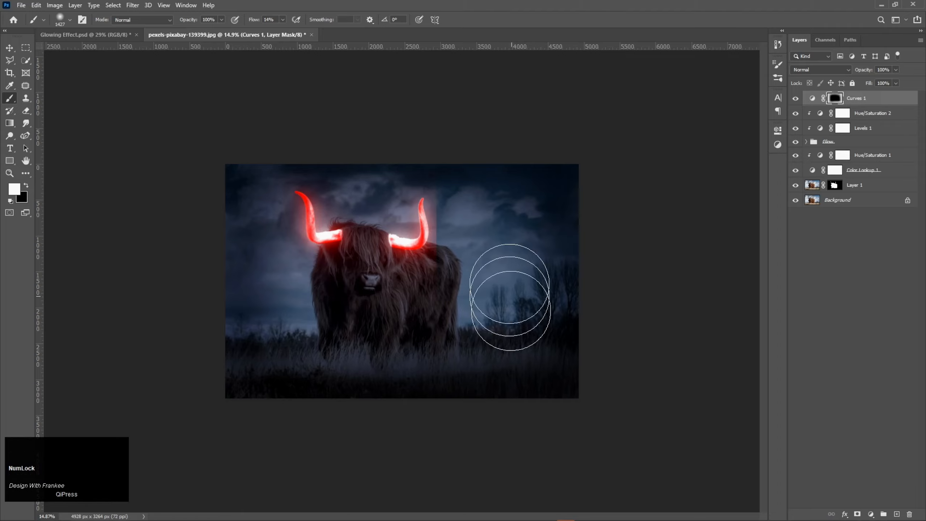
pyautogui.moveTo(500, 176)
pyautogui.mouseDown()
pyautogui.moveTo(540, 273)
pyautogui.moveTo(509, 425)
pyautogui.moveTo(534, 253)
pyautogui.moveTo(528, 192)
pyautogui.moveTo(524, 368)
pyautogui.moveTo(536, 380)
pyautogui.moveTo(574, 212)
pyautogui.moveTo(569, 179)
pyautogui.moveTo(555, 327)
pyautogui.moveTo(462, 387)
pyautogui.moveTo(502, 166)
pyautogui.moveTo(386, 144)
pyautogui.moveTo(257, 182)
pyautogui.moveTo(239, 203)
pyautogui.moveTo(508, 163)
pyautogui.moveTo(531, 173)
pyautogui.moveTo(376, 145)
pyautogui.moveTo(275, 158)
pyautogui.moveTo(239, 280)
pyautogui.moveTo(366, 396)
pyautogui.moveTo(581, 298)
pyautogui.moveTo(483, 143)
pyautogui.moveTo(285, 152)
pyautogui.moveTo(255, 334)
pyautogui.moveTo(249, 323)
pyautogui.moveTo(561, 384)
pyautogui.moveTo(600, 341)
pyautogui.moveTo(499, 162)
pyautogui.moveTo(505, 317)
pyautogui.moveTo(483, 412)
pyautogui.moveTo(548, 158)
pyautogui.moveTo(571, 191)
pyautogui.moveTo(553, 421)
pyautogui.moveTo(493, 394)
pyautogui.moveTo(517, 368)
pyautogui.moveTo(274, 372)
pyautogui.moveTo(233, 350)
pyautogui.moveTo(388, 381)
pyautogui.moveTo(483, 356)
pyautogui.moveTo(445, 377)
pyautogui.moveTo(331, 377)
pyautogui.moveTo(668, 373)
pyautogui.moveTo(485, 370)
pyautogui.moveTo(309, 267)
pyautogui.moveTo(403, 183)
pyautogui.moveTo(477, 180)
pyautogui.moveTo(345, 175)
pyautogui.moveTo(254, 259)
pyautogui.moveTo(334, 507)
pyautogui.mouseUp()
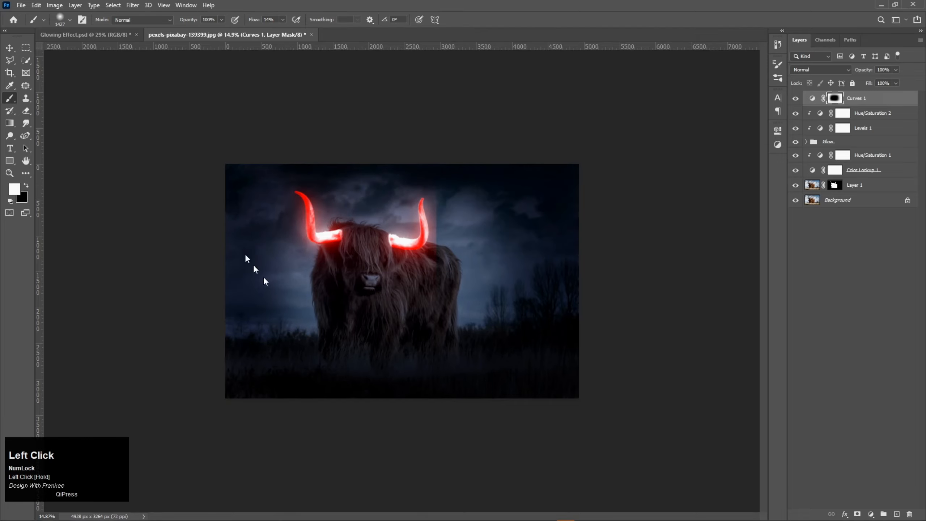
pyautogui.moveTo(272, 186)
pyautogui.mouseDown()
pyautogui.moveTo(315, 407)
pyautogui.moveTo(391, 445)
pyautogui.mouseUp()
pyautogui.hotkey('ctrl', '0')
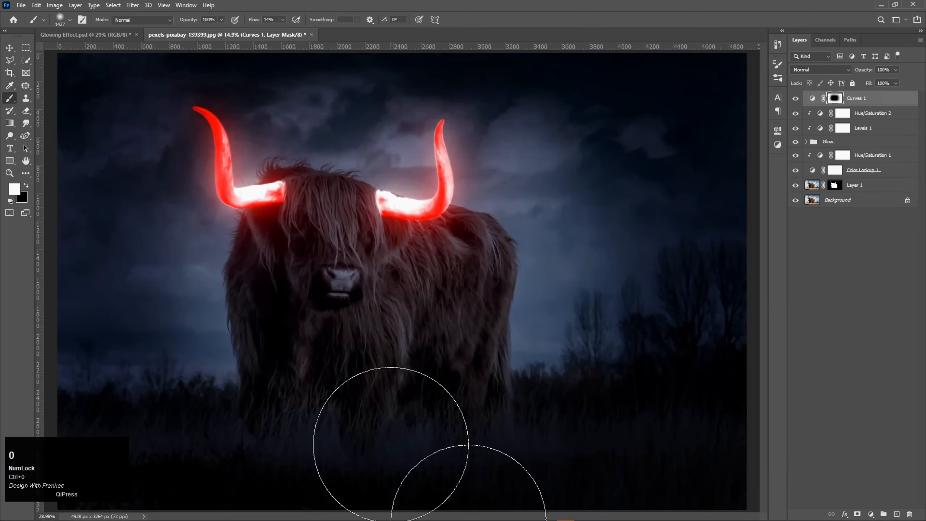
# In Curves 1's Blend If options, lower the Underlying Layer highlight limit and split it, with its outer half at 255.
pyautogui.rightClick(871, 98)
pyautogui.click(870, 102)
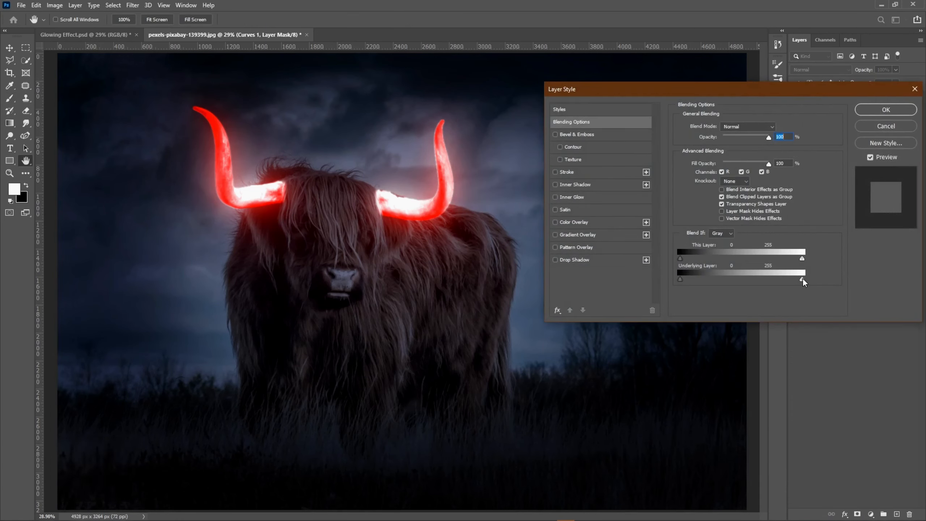
pyautogui.moveTo(802, 279); pyautogui.dragTo(733, 283)
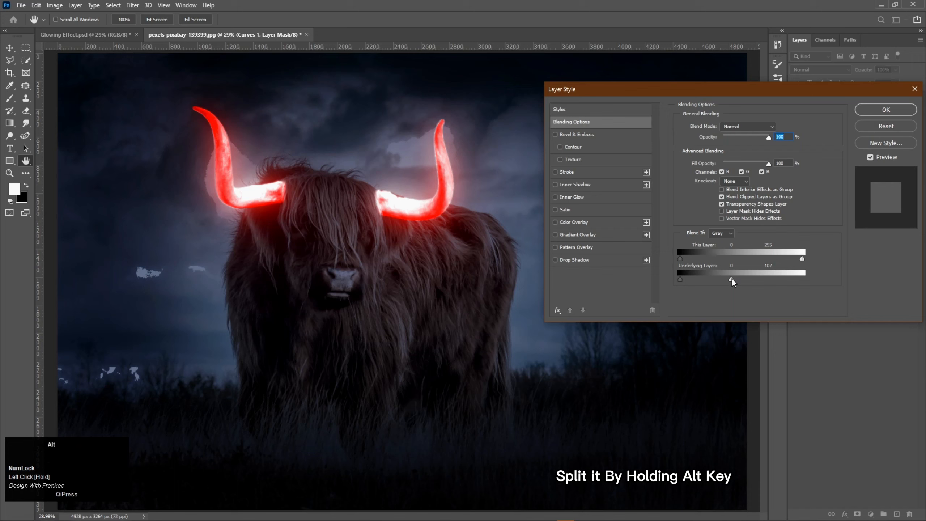
pyautogui.keyDown('alt'); pyautogui.click(732, 279); pyautogui.keyUp('alt')
pyautogui.moveTo(772, 284); pyautogui.dragTo(803, 281)
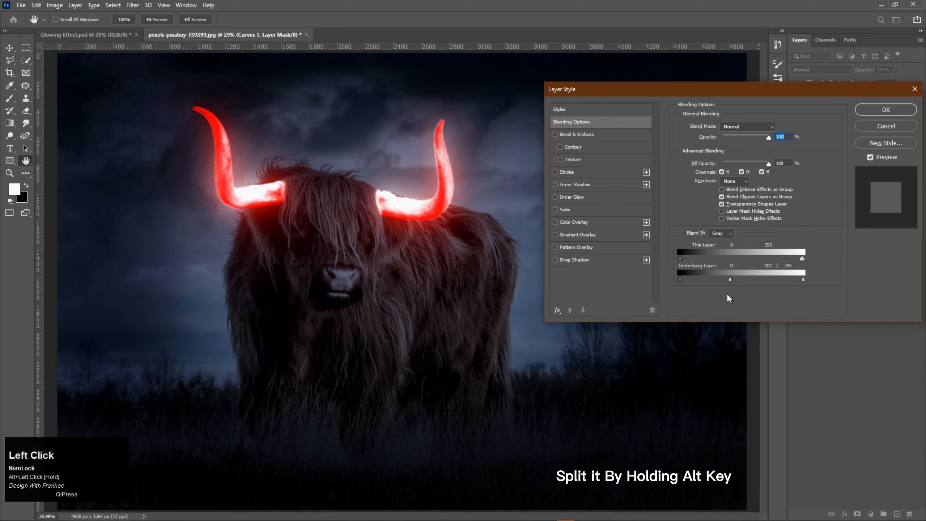
pyautogui.moveTo(730, 280); pyautogui.dragTo(734, 285)
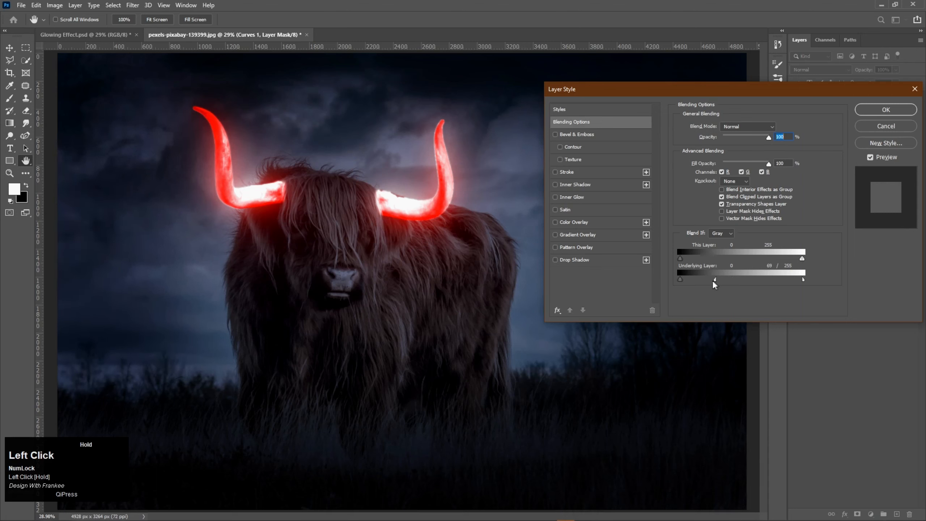
pyautogui.moveTo(714, 285); pyautogui.dragTo(727, 285)
pyautogui.click(877, 111)
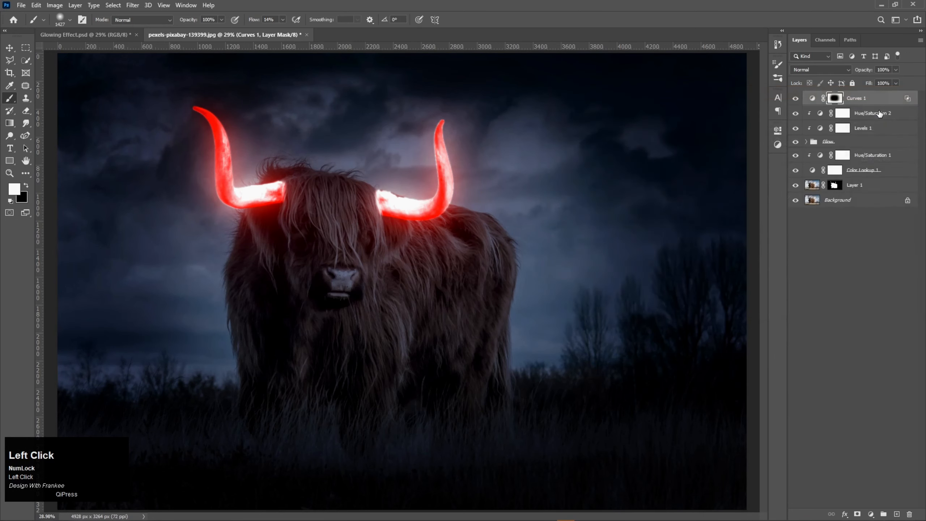
# Duplicate the Hue/Saturation 2 adjustment to just below the Glow group and clip the copy to the layers beneath.
pyautogui.click(877, 133)
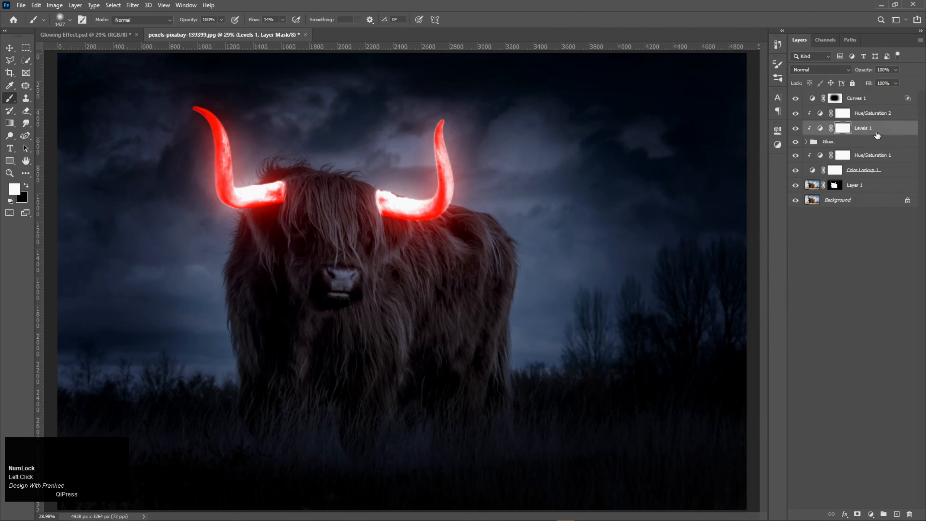
pyautogui.click(875, 116)
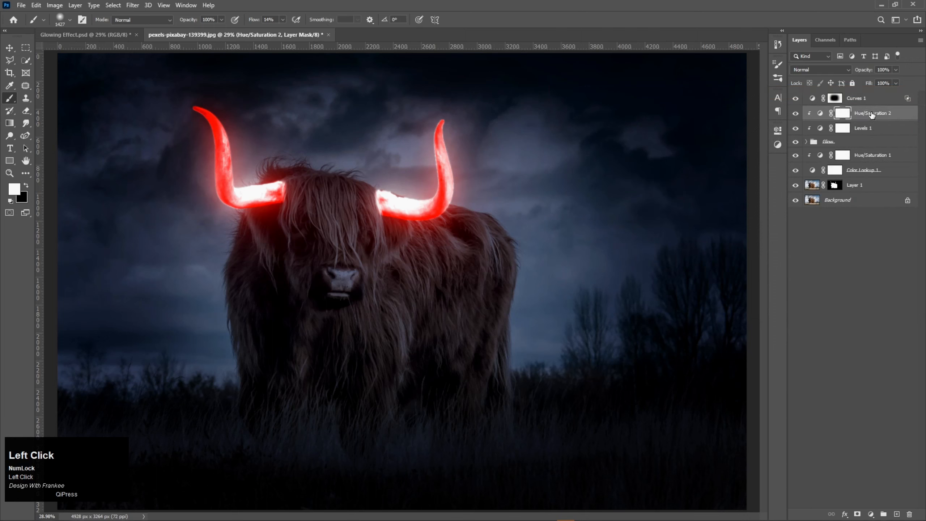
pyautogui.moveTo(870, 116); pyautogui.dragTo(870, 154)
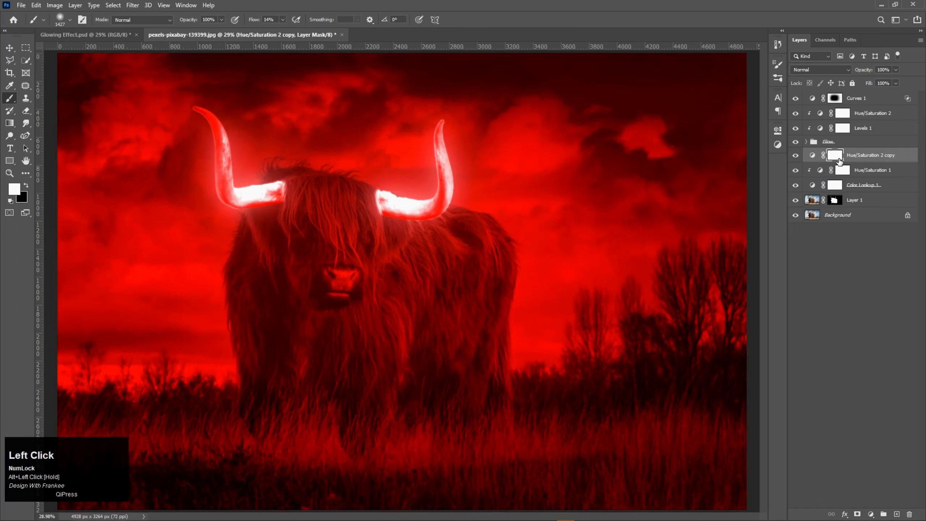
pyautogui.rightClick(876, 156)
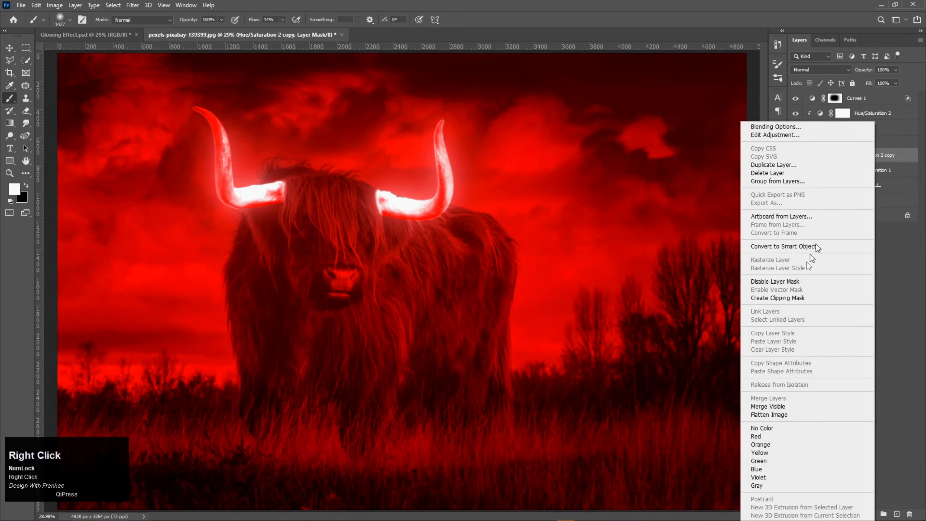
pyautogui.click(791, 298)
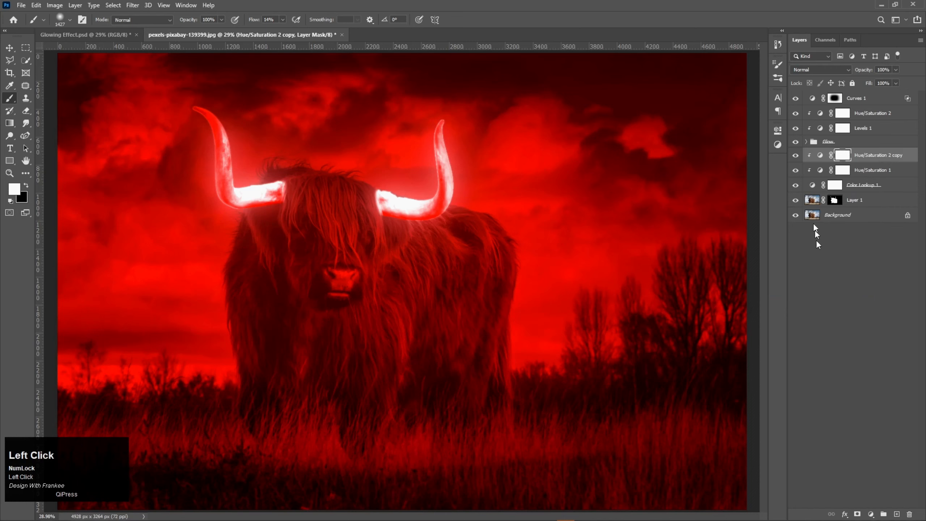
# Invert the mask of Hue/Saturation 2 copy to black and ready a soft white brush at 13% flow.
pyautogui.click(842, 158)
pyautogui.hotkey('ctrl', 'i')
pyautogui.press('v')
pyautogui.click(840, 158)
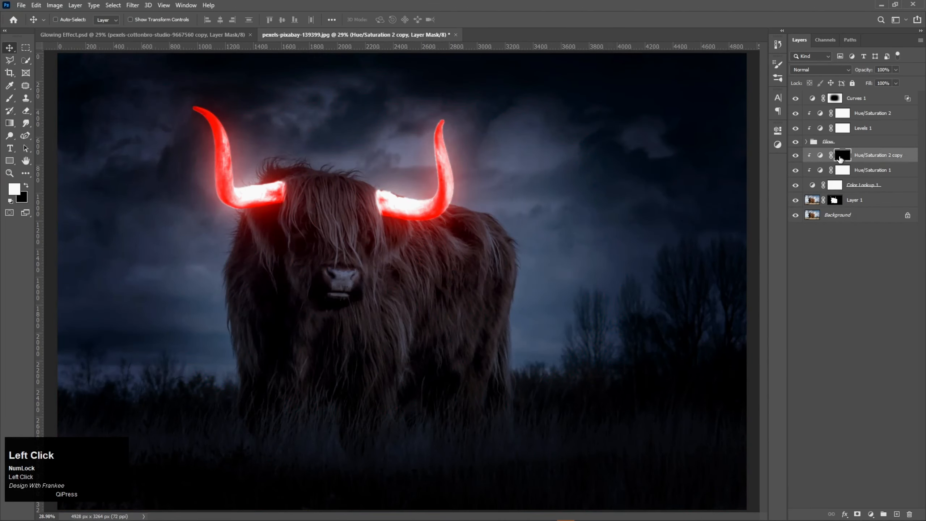
pyautogui.rightClick(8, 99)
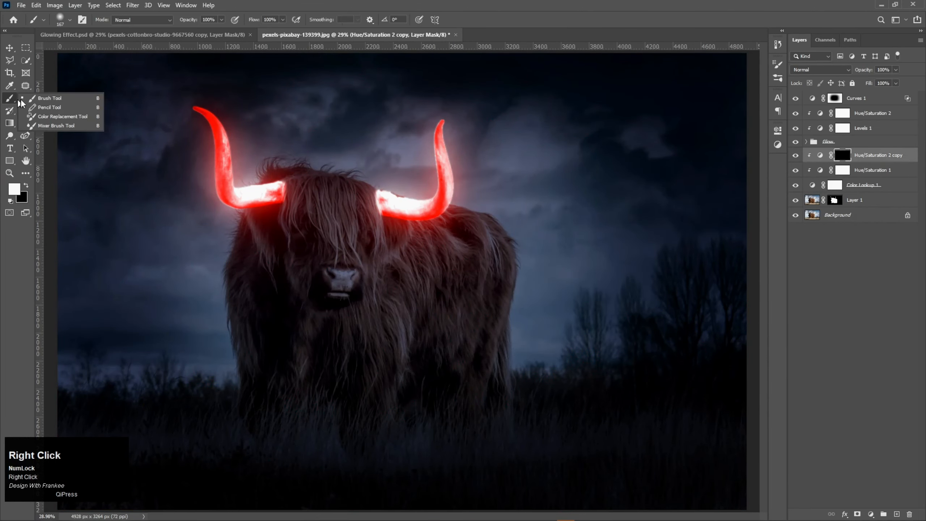
pyautogui.click(51, 99)
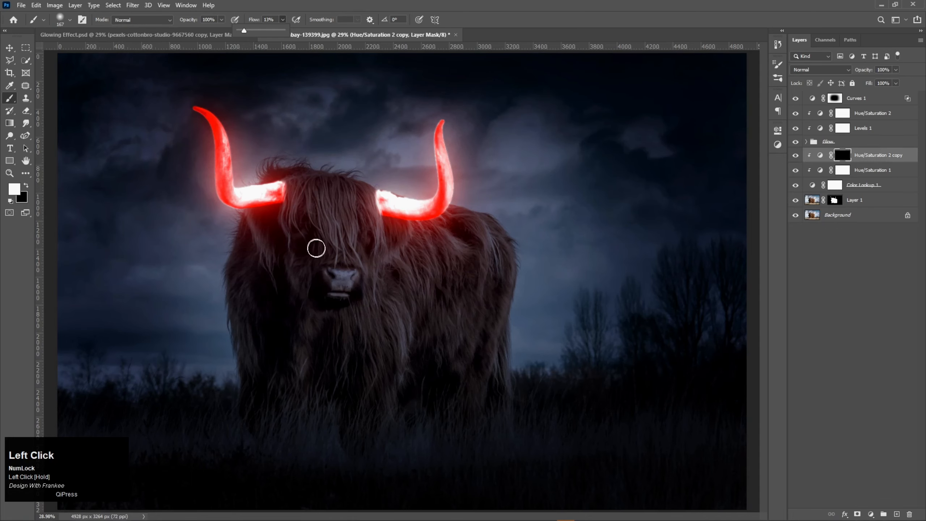
# Paint white on the Hue/Saturation 2 copy mask over the forelock between the horns, using a 119 px brush and reducing flow to 7%.
pyautogui.scroll(5, 316, 249)
pyautogui.moveTo(308, 202); pyautogui.dragTo(337, 243)
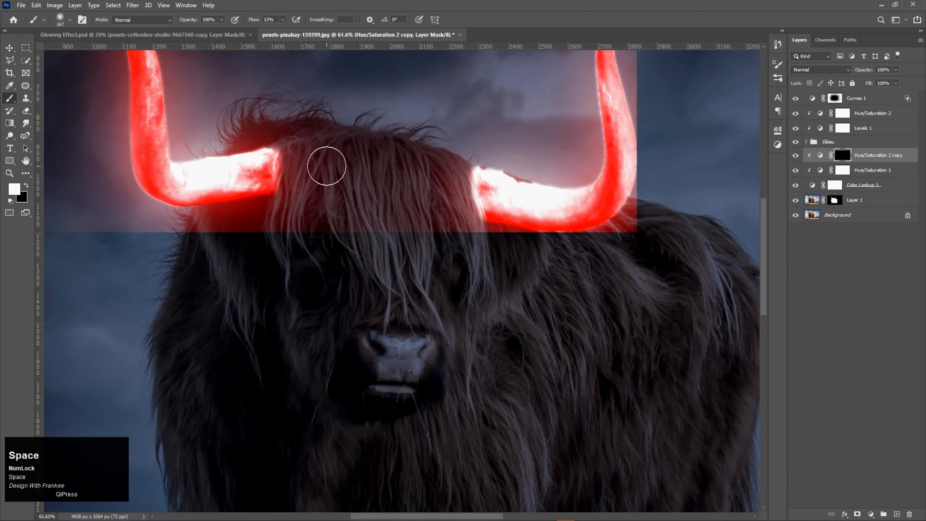
pyautogui.keyDown('alt'); pyautogui.rightClick(308, 176); pyautogui.keyUp('alt')
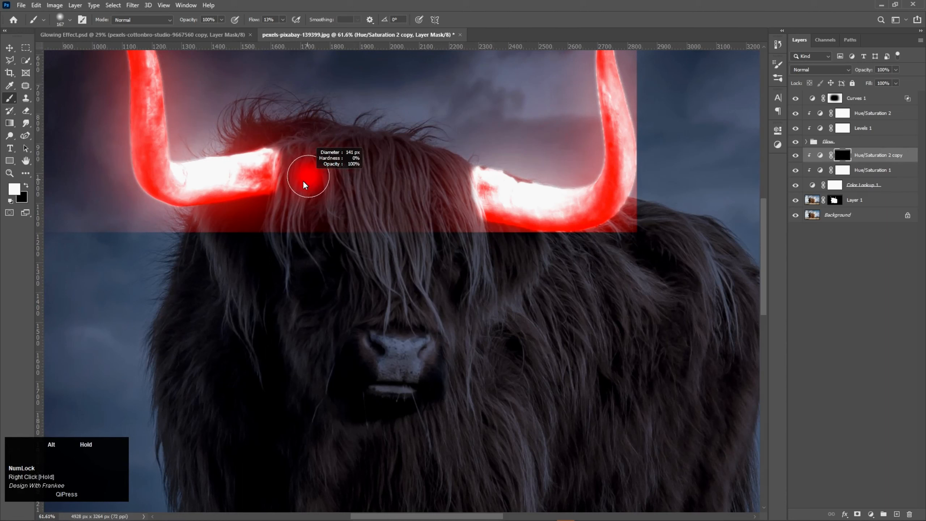
pyautogui.moveTo(313, 153)
pyautogui.mouseDown()
pyautogui.moveTo(302, 144)
pyautogui.moveTo(299, 242)
pyautogui.mouseUp()
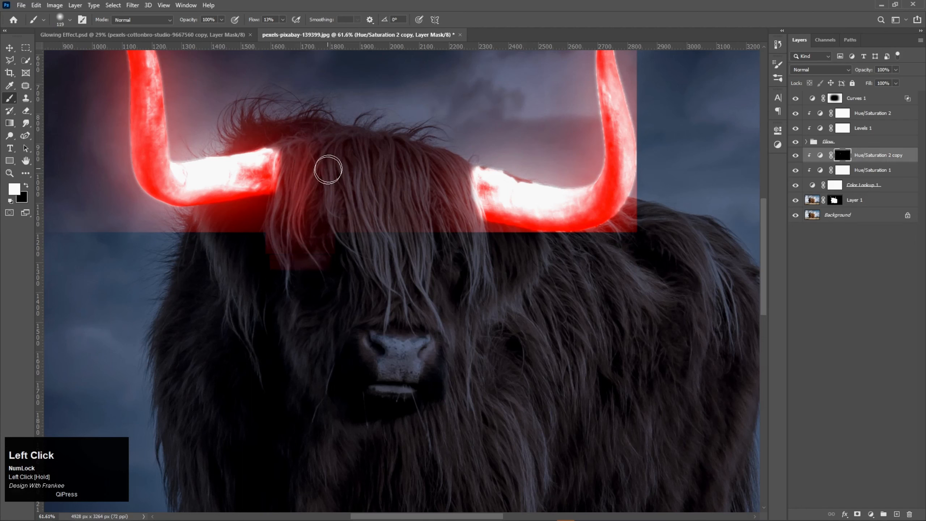
pyautogui.moveTo(334, 161)
pyautogui.mouseDown()
pyautogui.moveTo(391, 306)
pyautogui.moveTo(391, 228)
pyautogui.moveTo(408, 164)
pyautogui.moveTo(406, 312)
pyautogui.moveTo(381, 173)
pyautogui.moveTo(391, 254)
pyautogui.mouseUp()
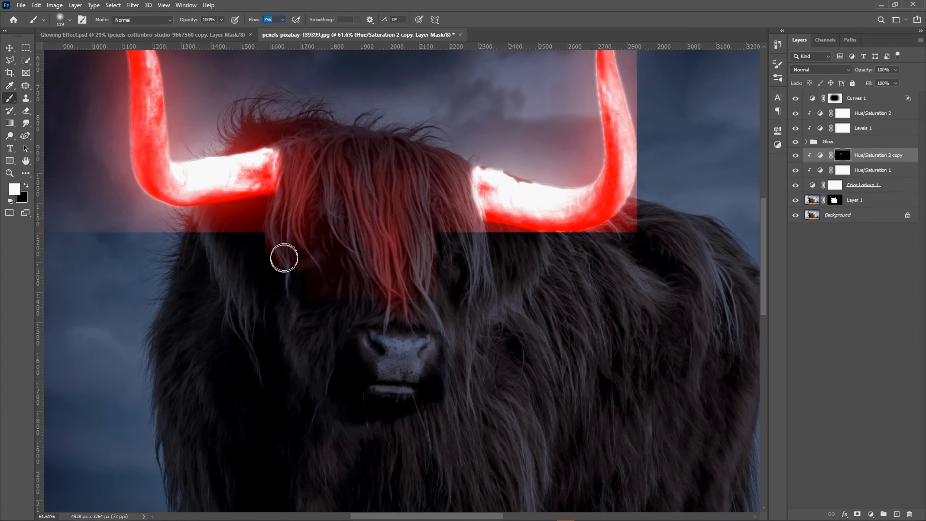
pyautogui.moveTo(324, 170); pyautogui.dragTo(346, 284)
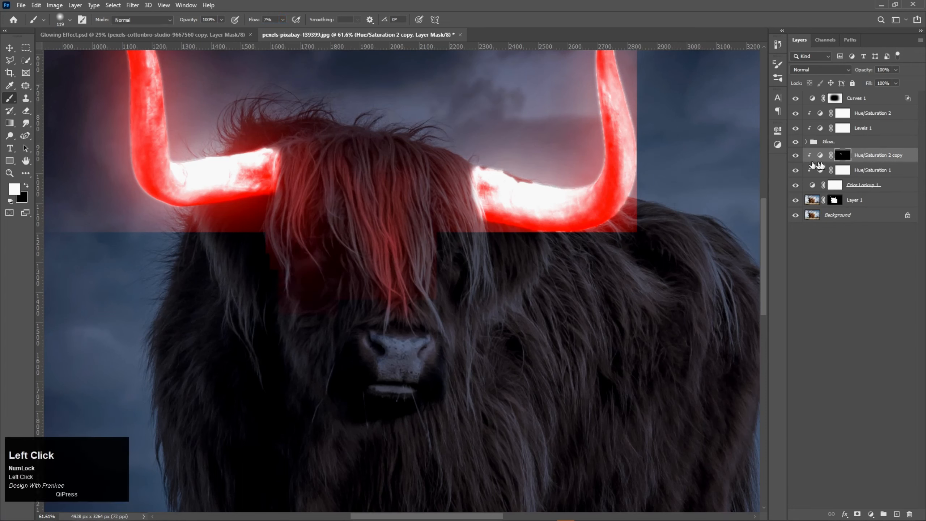
# In Hue/Saturation 2 copy's Blend If options, raise the outer half of the split Underlying Layer shadow slider, keeping the other half at 0.
pyautogui.rightClick(859, 160)
pyautogui.click(813, 128)
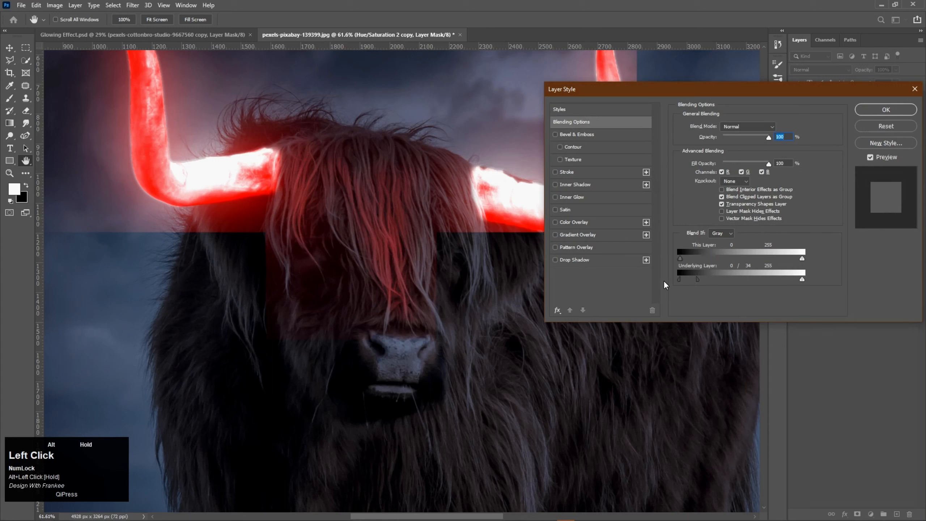
pyautogui.moveTo(698, 283); pyautogui.dragTo(708, 281)
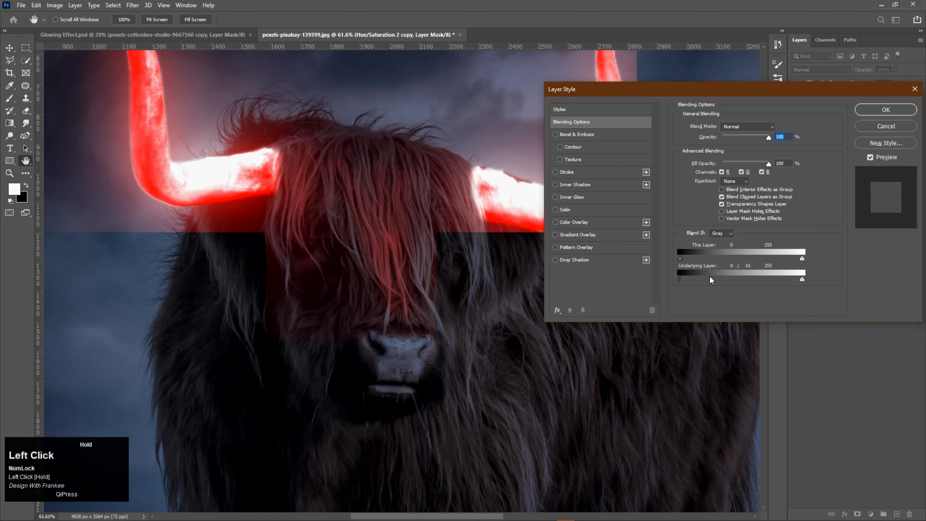
pyautogui.moveTo(714, 279); pyautogui.dragTo(715, 279)
pyautogui.click(885, 110)
# Enlarge the brush to 252 px and paint red light onto the hair beneath both horns, along the cheek, neck and shoulder.
pyautogui.press('b')
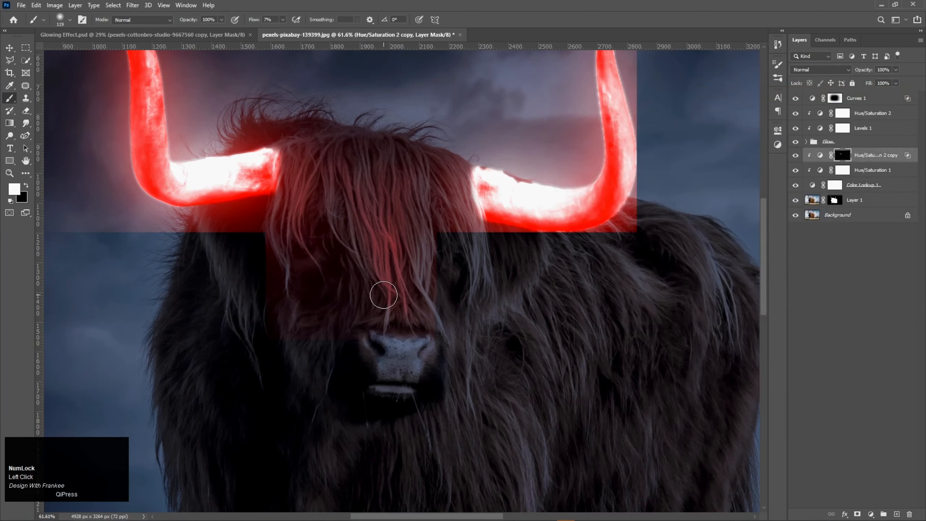
pyautogui.keyDown('alt'); pyautogui.scroll(-2, 384, 295); pyautogui.keyUp('alt')
pyautogui.keyDown('alt'); pyautogui.rightClick(306, 312); pyautogui.keyUp('alt')
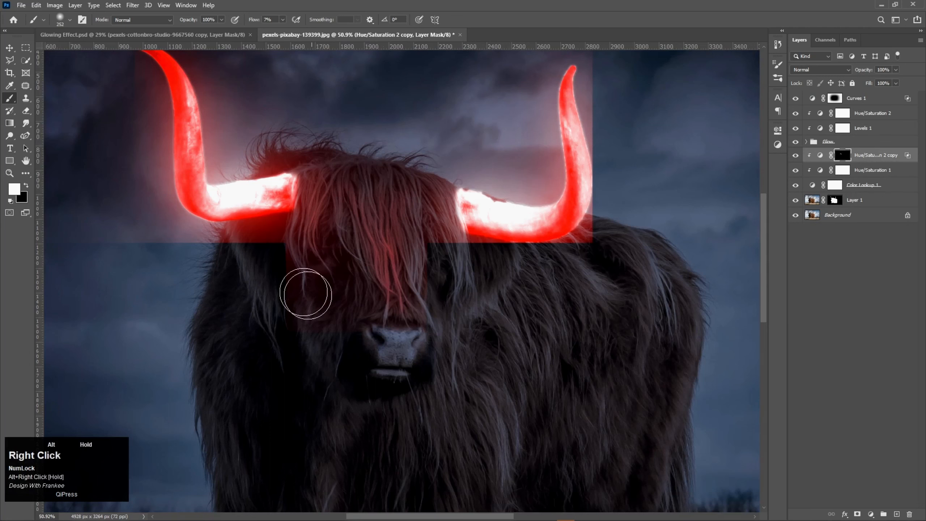
pyautogui.moveTo(254, 259); pyautogui.dragTo(295, 389)
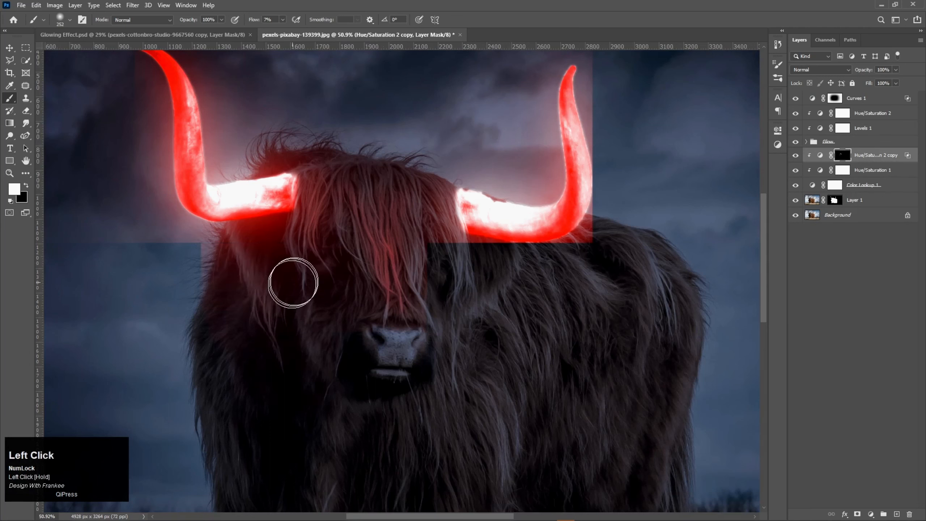
pyautogui.moveTo(302, 268); pyautogui.dragTo(290, 401)
pyautogui.moveTo(419, 293)
pyautogui.mouseDown()
pyautogui.moveTo(453, 267)
pyautogui.moveTo(436, 255)
pyautogui.moveTo(597, 256)
pyautogui.moveTo(641, 313)
pyautogui.moveTo(660, 379)
pyautogui.moveTo(643, 320)
pyautogui.moveTo(651, 404)
pyautogui.moveTo(634, 322)
pyautogui.moveTo(623, 443)
pyautogui.moveTo(531, 308)
pyautogui.moveTo(555, 385)
pyautogui.moveTo(557, 448)
pyautogui.moveTo(485, 316)
pyautogui.moveTo(518, 411)
pyautogui.moveTo(472, 347)
pyautogui.moveTo(467, 399)
pyautogui.mouseUp()
pyautogui.press('space')
pyautogui.moveTo(494, 382); pyautogui.dragTo(534, 362)
pyautogui.moveTo(359, 338); pyautogui.dragTo(448, 286)
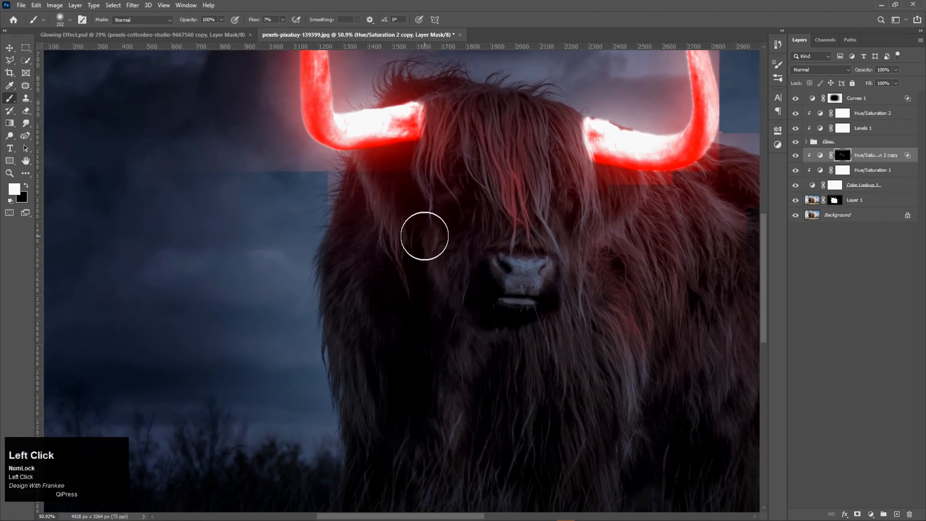
pyautogui.moveTo(425, 237)
pyautogui.mouseDown()
pyautogui.moveTo(467, 325)
pyautogui.moveTo(393, 238)
pyautogui.moveTo(379, 199)
pyautogui.moveTo(415, 288)
pyautogui.moveTo(384, 241)
pyautogui.mouseUp()
# Paint more white on the Hue/Saturation 2 copy mask over the chest, face hair, shoulder and flank to extend the red light.
pyautogui.press('space')
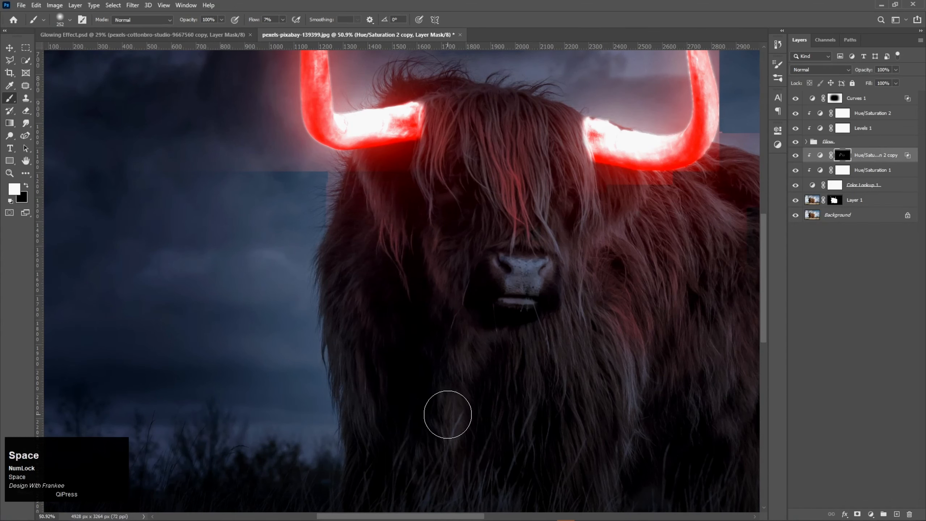
pyautogui.moveTo(447, 410)
pyautogui.mouseDown()
pyautogui.moveTo(415, 302)
pyautogui.moveTo(368, 207)
pyautogui.mouseUp()
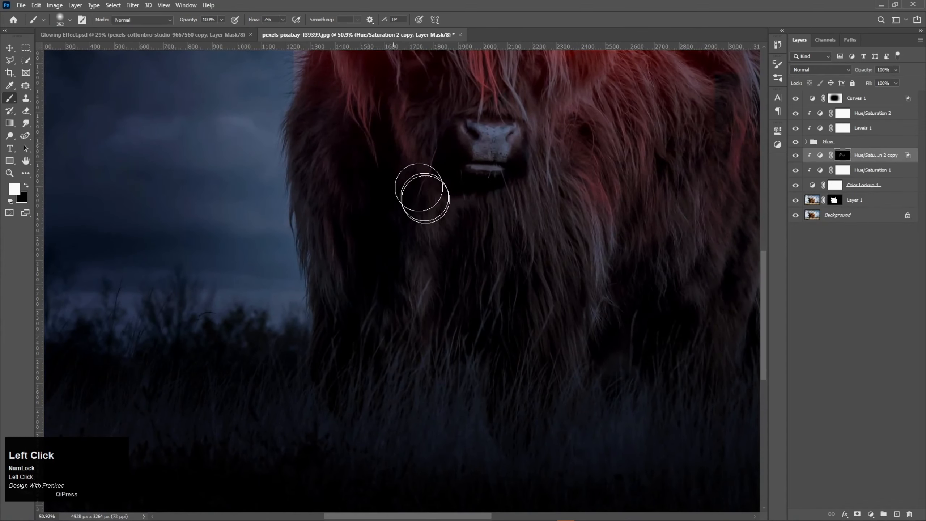
pyautogui.press('space')
pyautogui.moveTo(465, 155); pyautogui.dragTo(386, 294)
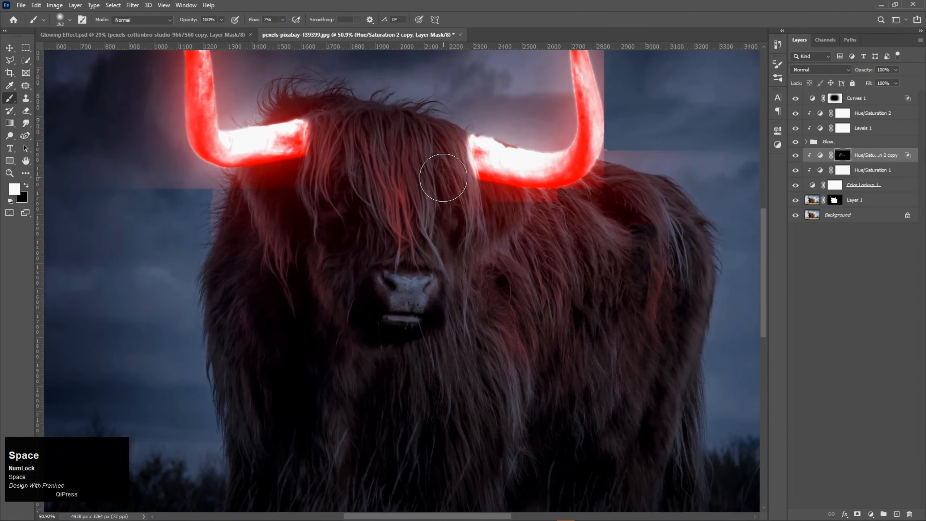
pyautogui.moveTo(481, 263)
pyautogui.mouseDown()
pyautogui.moveTo(505, 300)
pyautogui.moveTo(482, 281)
pyautogui.moveTo(608, 265)
pyautogui.moveTo(639, 241)
pyautogui.moveTo(647, 324)
pyautogui.moveTo(674, 254)
pyautogui.moveTo(670, 351)
pyautogui.moveTo(620, 259)
pyautogui.moveTo(597, 320)
pyautogui.moveTo(561, 323)
pyautogui.mouseUp()
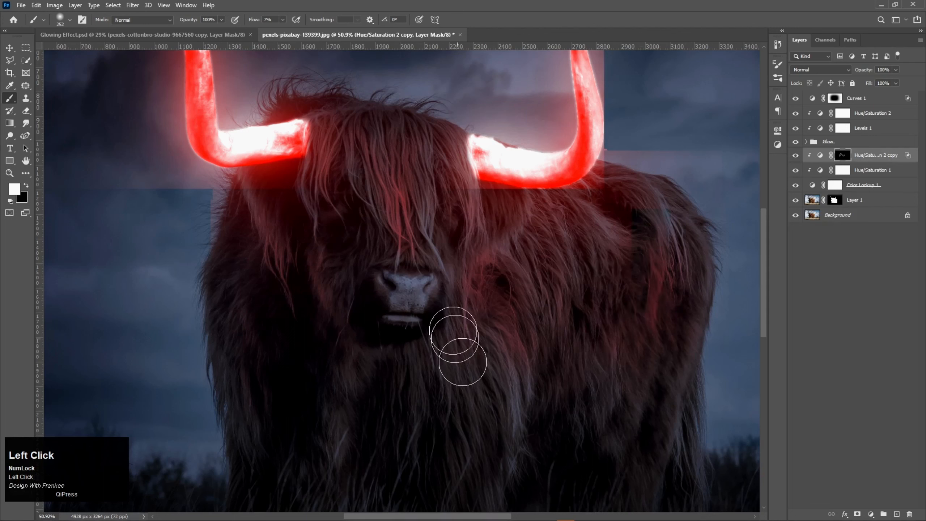
pyautogui.moveTo(423, 179)
pyautogui.mouseDown()
pyautogui.moveTo(444, 203)
pyautogui.moveTo(443, 169)
pyautogui.moveTo(459, 208)
pyautogui.mouseUp()
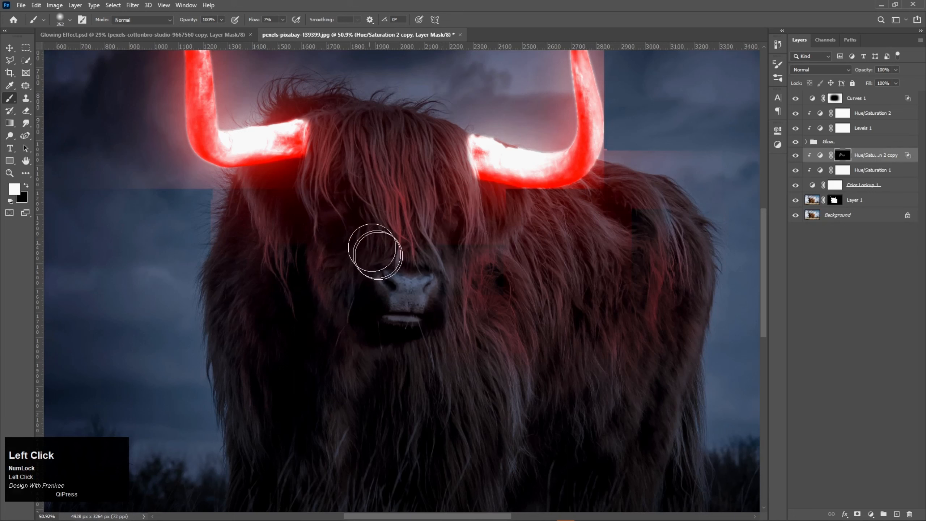
pyautogui.moveTo(375, 250)
pyautogui.mouseDown()
pyautogui.moveTo(486, 278)
pyautogui.moveTo(488, 264)
pyautogui.moveTo(435, 189)
pyautogui.moveTo(478, 363)
pyautogui.moveTo(518, 216)
pyautogui.moveTo(489, 280)
pyautogui.moveTo(527, 285)
pyautogui.moveTo(622, 252)
pyautogui.moveTo(628, 238)
pyautogui.moveTo(612, 226)
pyautogui.moveTo(639, 261)
pyautogui.moveTo(607, 247)
pyautogui.moveTo(629, 265)
pyautogui.moveTo(641, 226)
pyautogui.moveTo(647, 339)
pyautogui.mouseUp()
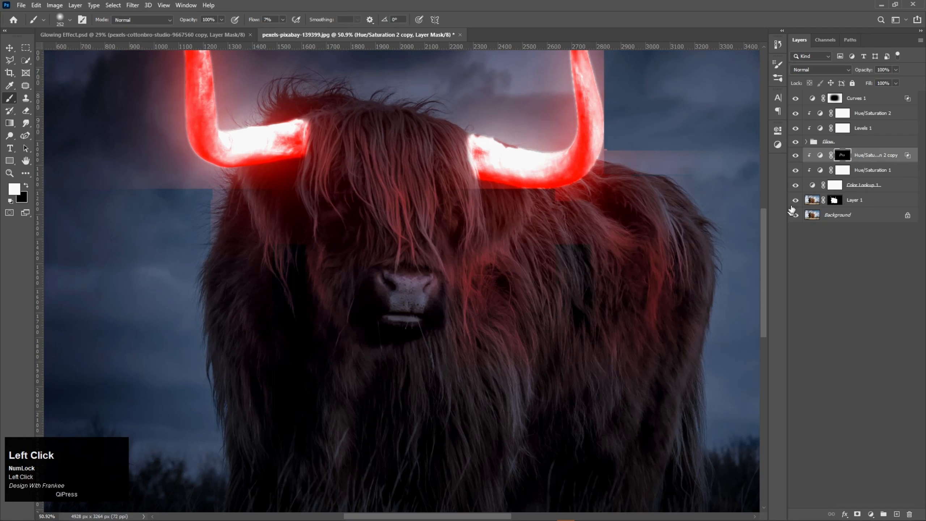
# Compare the image with and without Color Lookup 1 and its clipped adjustments, both close up and with the whole image in view.
pyautogui.click(794, 186)
pyautogui.click(795, 186)
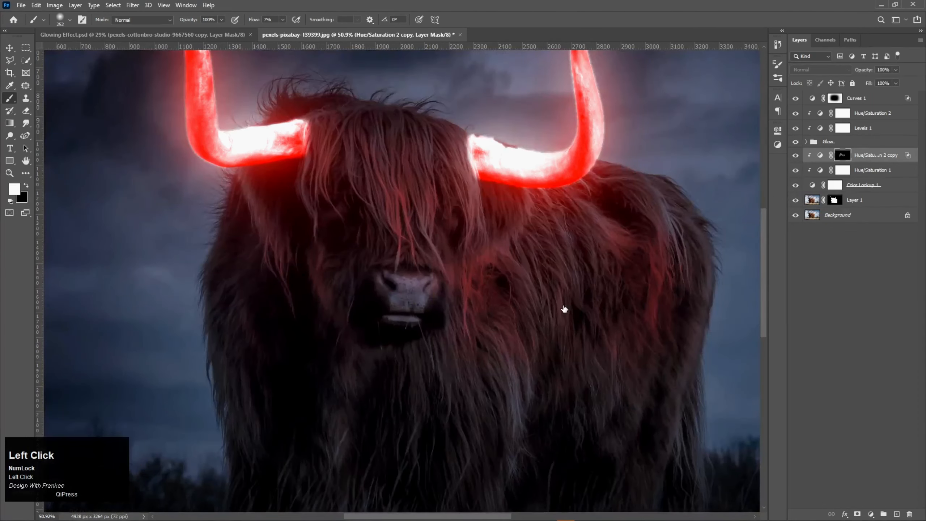
pyautogui.press('v')
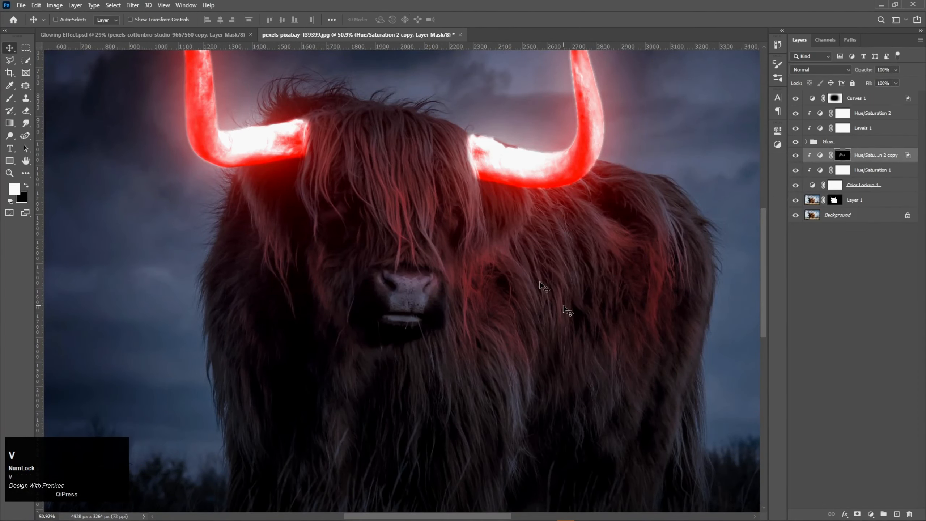
pyautogui.hotkey('ctrl', '0')
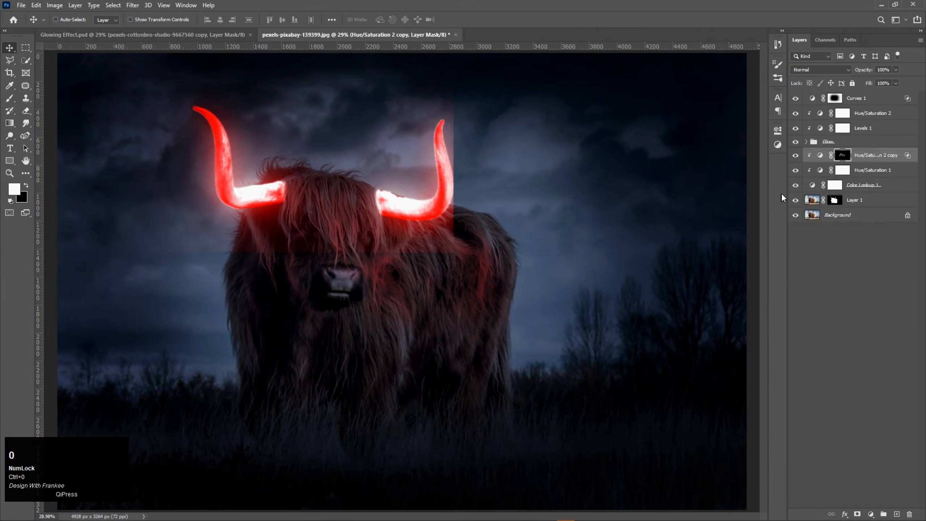
pyautogui.click(796, 186)
pyautogui.click(795, 185)
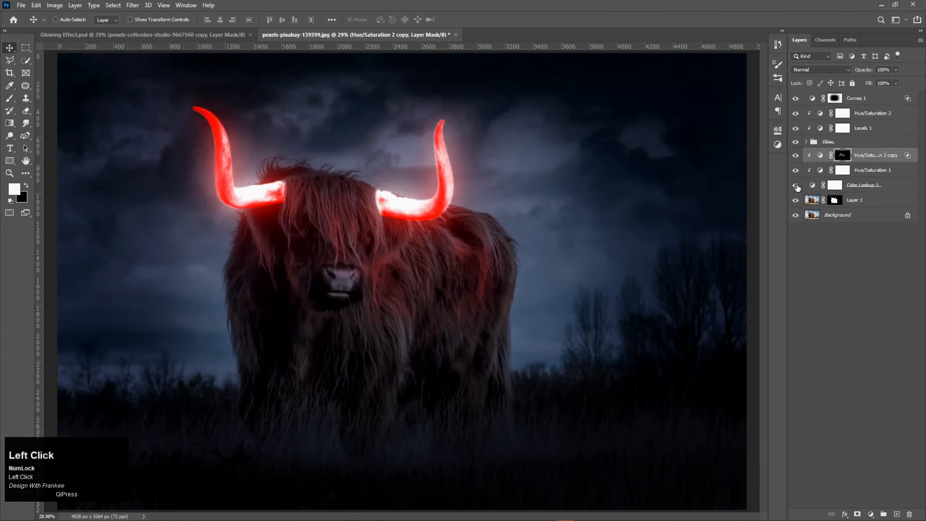
# Build up the red light on the cow's face, chest and body on the Hue/Saturation 2 copy mask, then compare with the adjustments hidden.
pyautogui.moveTo(843, 156); pyautogui.dragTo(333, 302)
pyautogui.press('b')
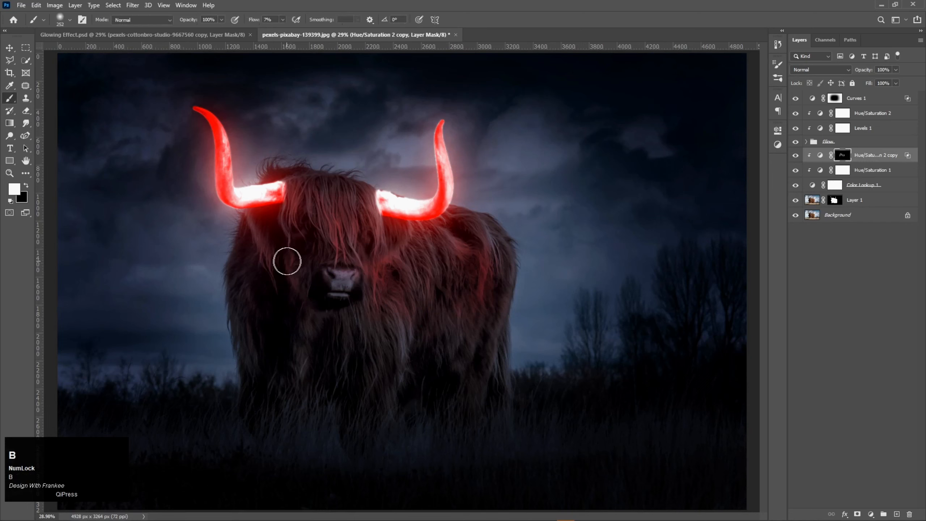
pyautogui.moveTo(264, 259)
pyautogui.mouseDown()
pyautogui.moveTo(260, 352)
pyautogui.moveTo(257, 275)
pyautogui.moveTo(277, 336)
pyautogui.moveTo(277, 254)
pyautogui.moveTo(314, 336)
pyautogui.moveTo(285, 322)
pyautogui.moveTo(298, 335)
pyautogui.moveTo(351, 308)
pyautogui.moveTo(353, 272)
pyautogui.moveTo(331, 205)
pyautogui.moveTo(327, 253)
pyautogui.moveTo(309, 219)
pyautogui.moveTo(332, 252)
pyautogui.moveTo(364, 222)
pyautogui.moveTo(389, 289)
pyautogui.moveTo(420, 263)
pyautogui.moveTo(421, 244)
pyautogui.moveTo(382, 293)
pyautogui.moveTo(432, 263)
pyautogui.moveTo(464, 291)
pyautogui.moveTo(471, 272)
pyautogui.moveTo(474, 301)
pyautogui.moveTo(486, 256)
pyautogui.moveTo(488, 317)
pyautogui.moveTo(462, 300)
pyautogui.moveTo(461, 331)
pyautogui.moveTo(406, 304)
pyautogui.moveTo(409, 346)
pyautogui.mouseUp()
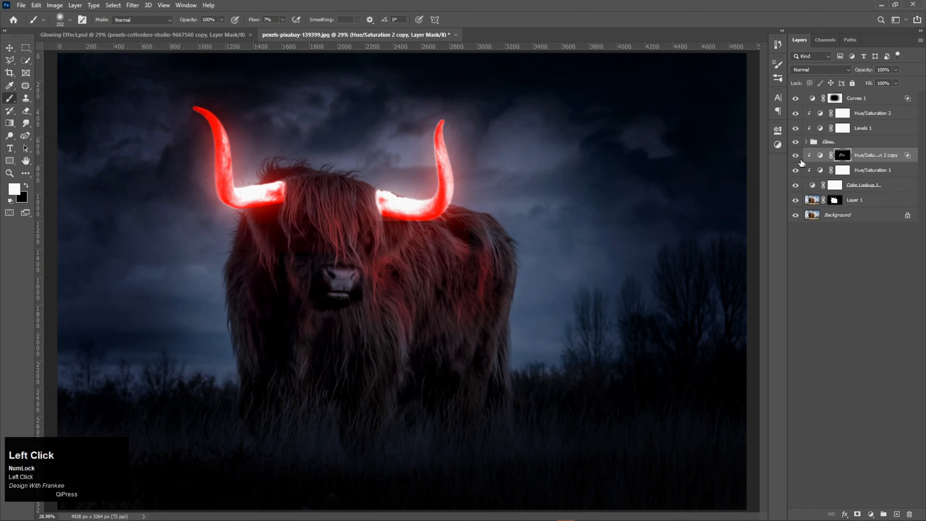
pyautogui.click(796, 186)
pyautogui.click(796, 186)
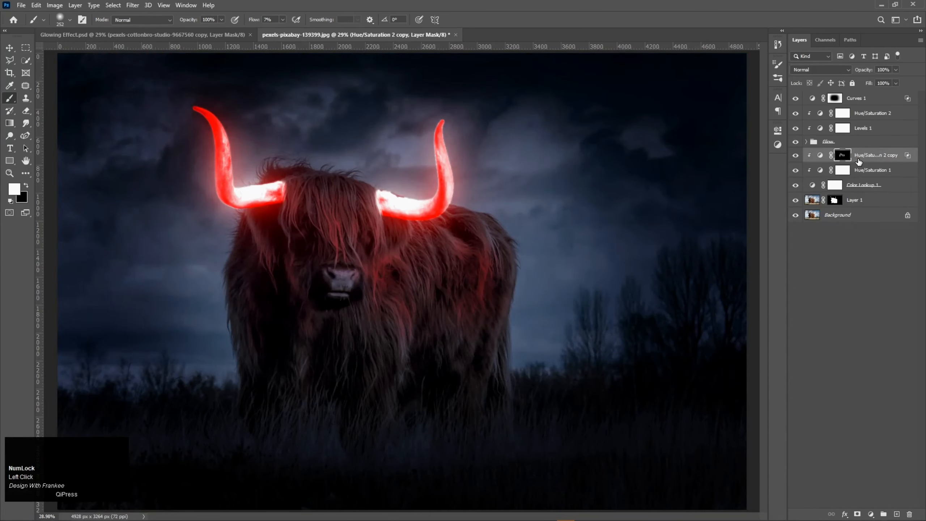
# Duplicate the Hue/Saturation 2 copy adjustment and clip the duplicate to the layers beneath.
pyautogui.hotkey('ctrl', 'j')
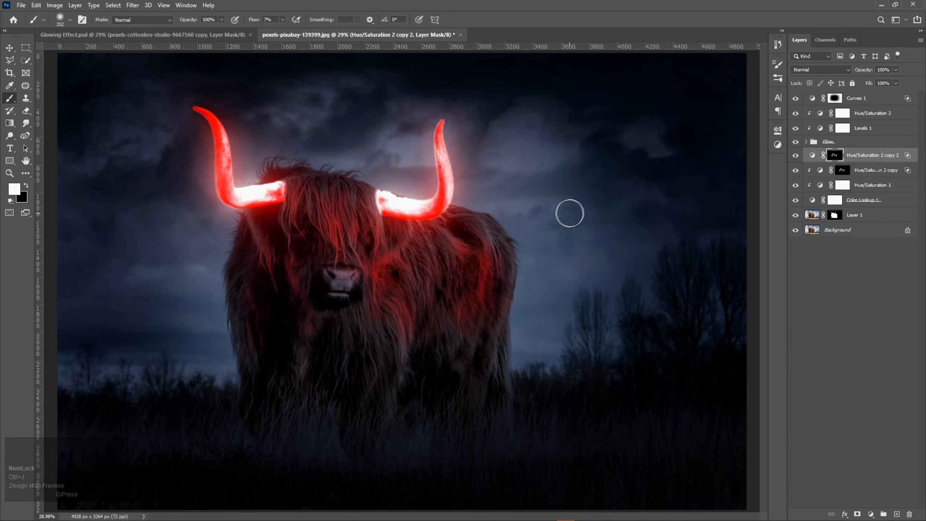
pyautogui.press('v')
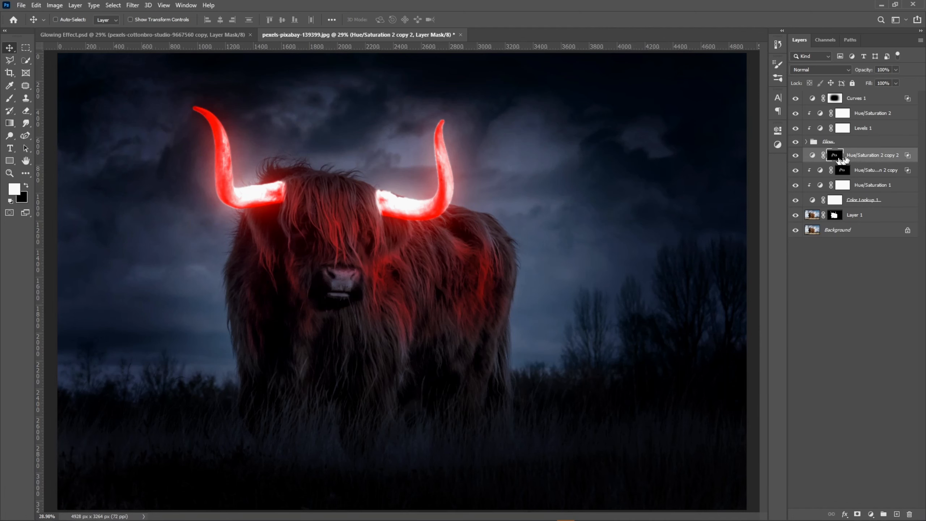
pyautogui.rightClick(860, 158)
pyautogui.click(790, 298)
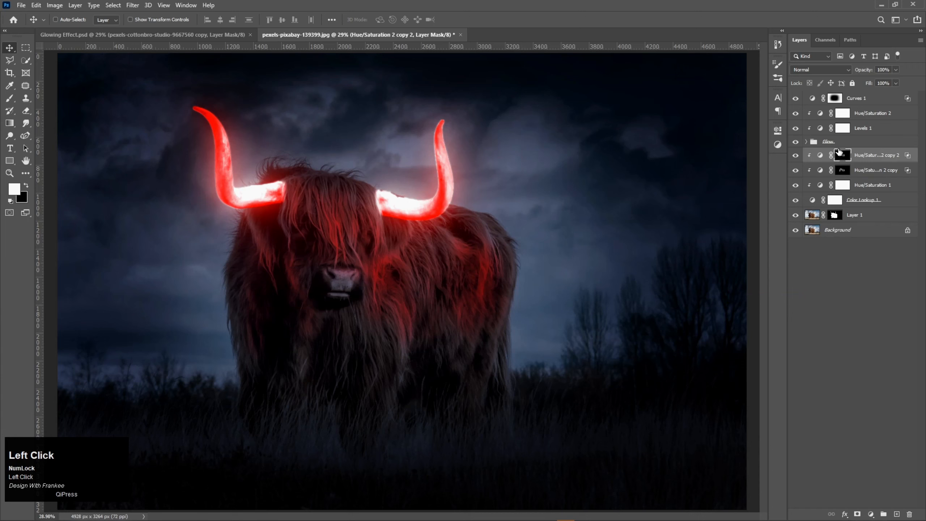
# Fill the mask of Hue/Saturation 2 copy 2 with black and set the layer's blend mode to Linear Dodge (Add).
pyautogui.hotkey('ctrl', 'BackSpace')
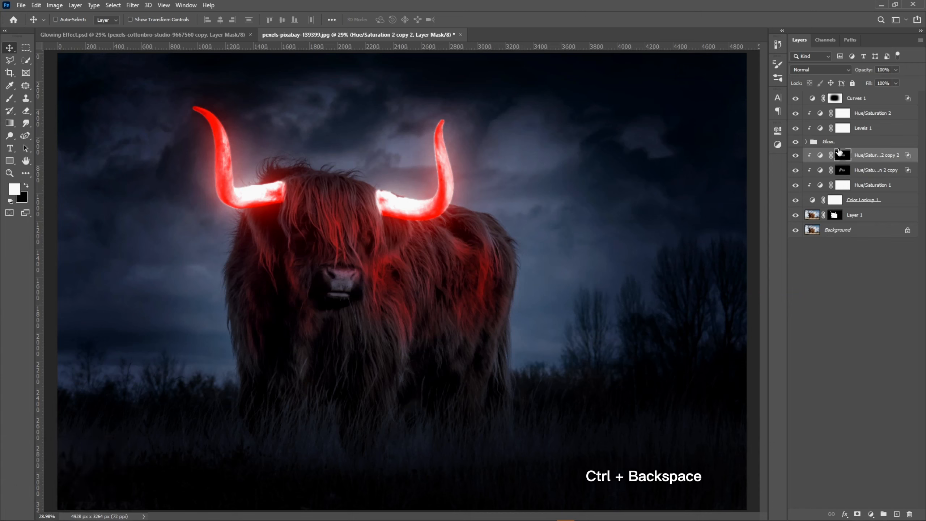
pyautogui.hotkey('ctrl', 'BackSpace')
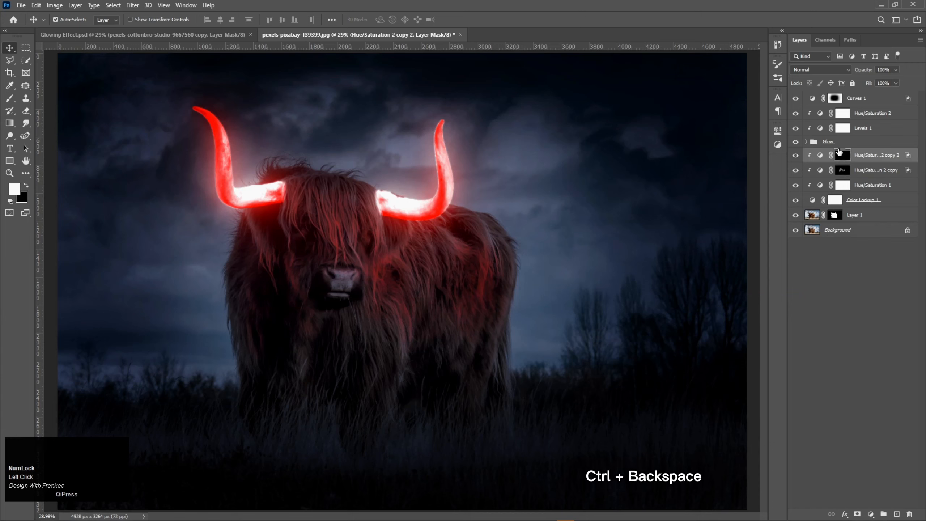
pyautogui.click(821, 70)
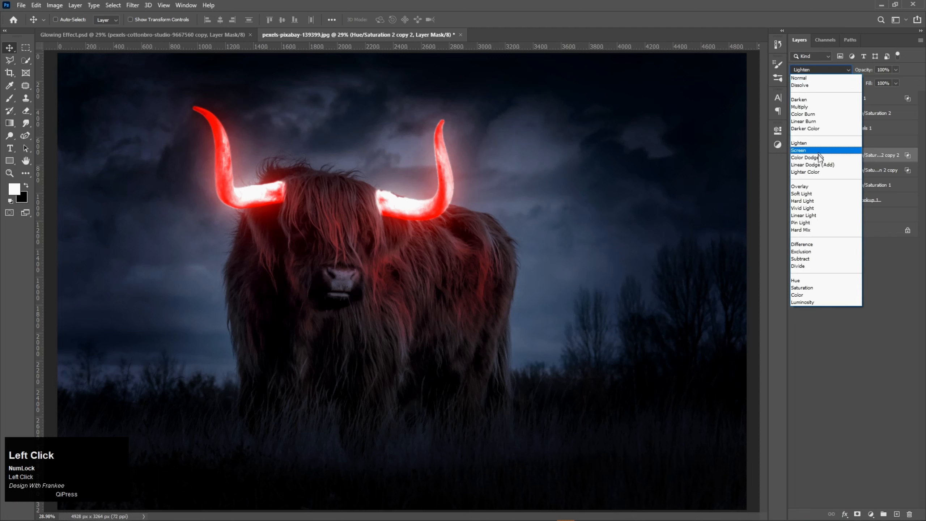
pyautogui.click(820, 165)
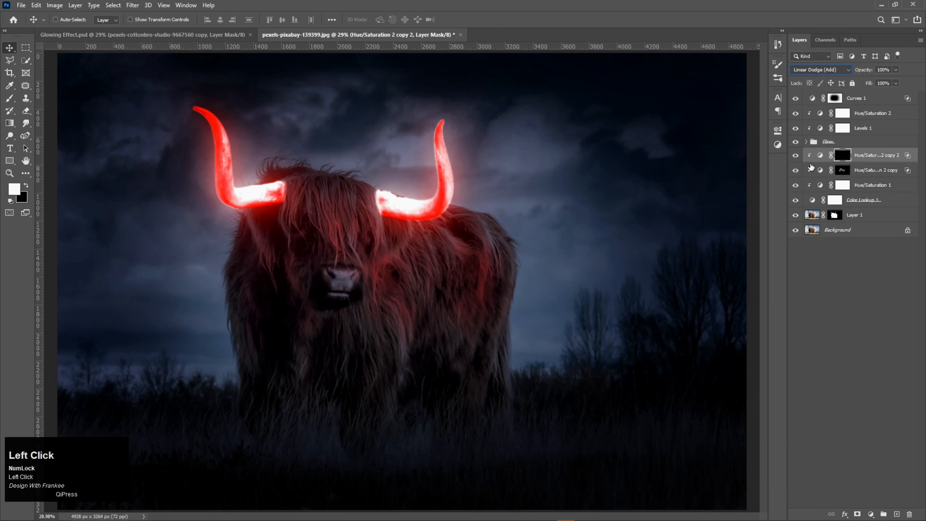
# Paint red light onto the hair over the cow's forehead and face on the Hue/Saturation 2 copy 2 mask with a 162 px white brush.
pyautogui.press('b')
pyautogui.rightClick(20, 99)
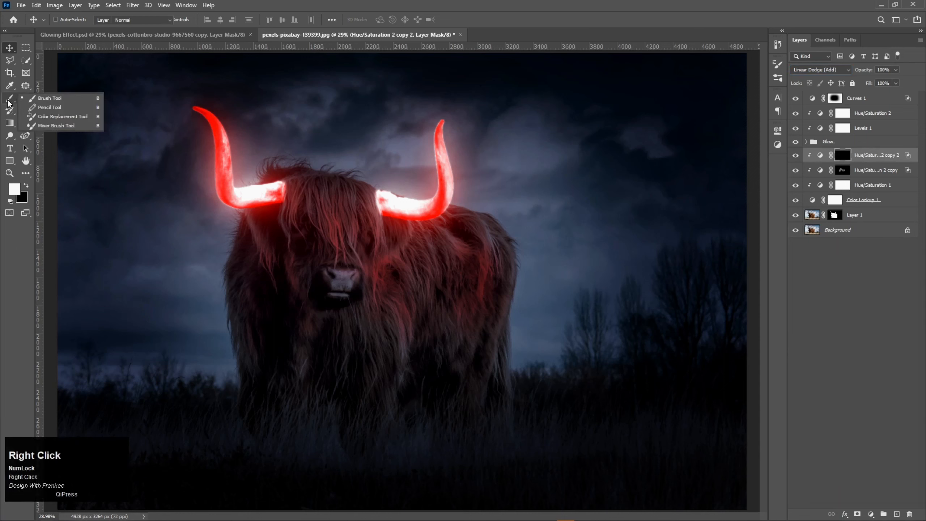
pyautogui.click(21, 99)
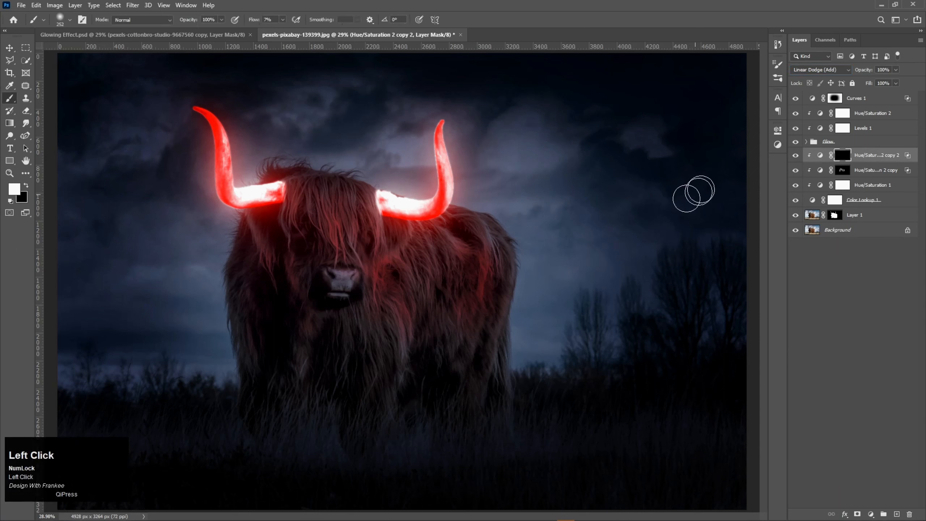
pyautogui.scroll(5, 358, 322)
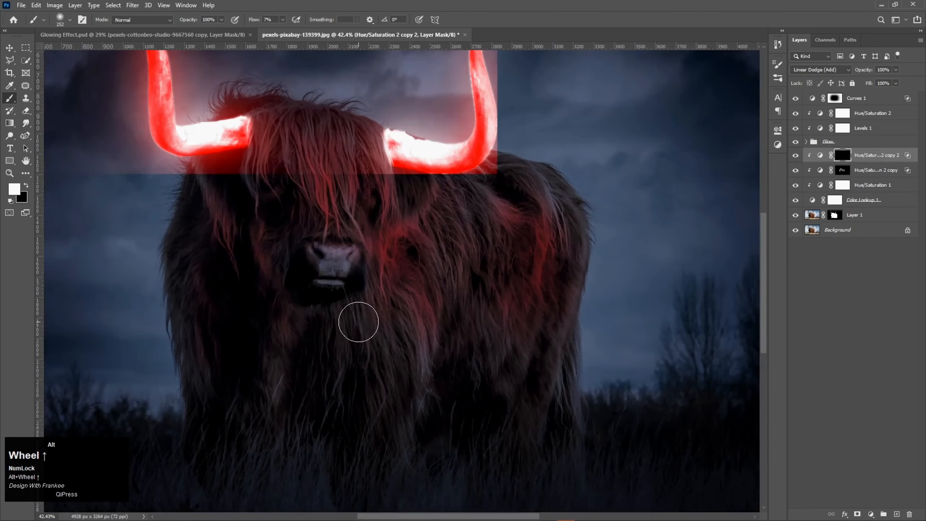
pyautogui.click(362, 280)
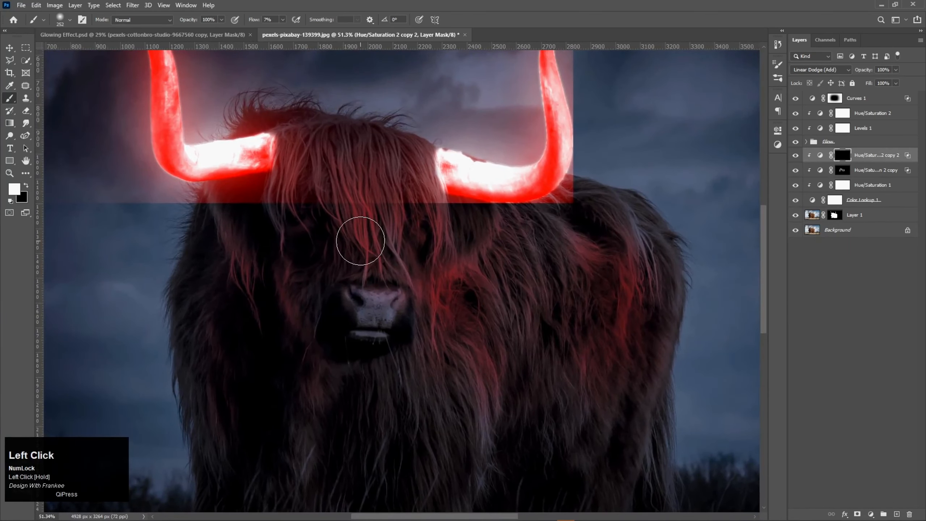
pyautogui.keyDown('alt'); pyautogui.rightClick(355, 212); pyautogui.keyUp('alt')
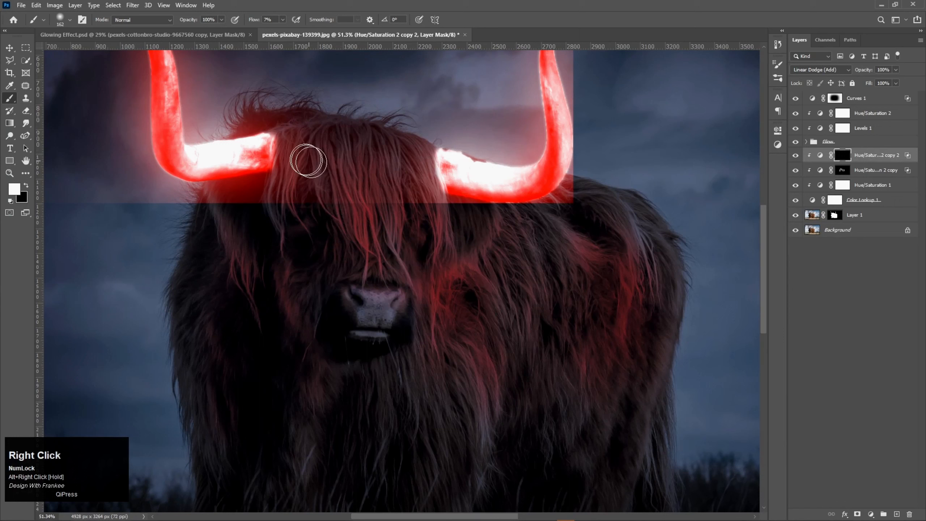
pyautogui.moveTo(287, 148)
pyautogui.mouseDown()
pyautogui.moveTo(281, 186)
pyautogui.moveTo(284, 149)
pyautogui.moveTo(284, 193)
pyautogui.moveTo(331, 164)
pyautogui.moveTo(345, 261)
pyautogui.mouseUp()
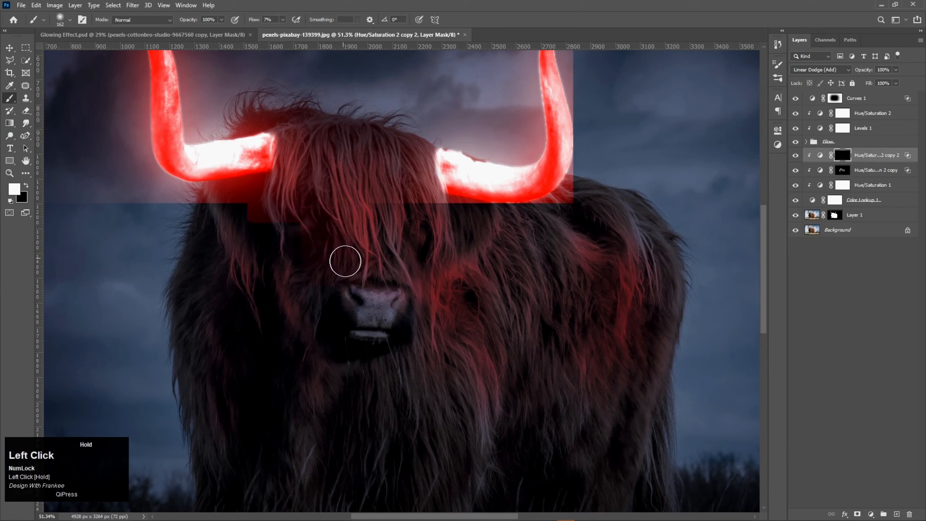
pyautogui.moveTo(334, 165); pyautogui.dragTo(352, 245)
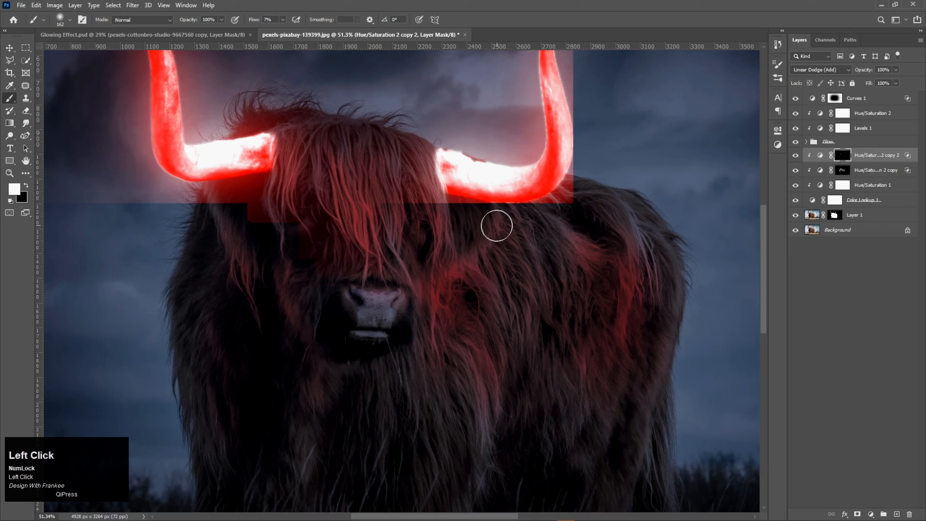
# Build up the red light on the cow's shoulder, back and darker flank hair on the Hue/Saturation 2 copy 2 mask.
pyautogui.moveTo(497, 223); pyautogui.dragTo(449, 281)
pyautogui.moveTo(586, 235)
pyautogui.mouseDown()
pyautogui.moveTo(626, 272)
pyautogui.moveTo(624, 261)
pyautogui.moveTo(603, 224)
pyautogui.moveTo(626, 279)
pyautogui.moveTo(628, 343)
pyautogui.moveTo(545, 356)
pyautogui.moveTo(610, 331)
pyautogui.mouseUp()
pyautogui.moveTo(262, 237)
pyautogui.mouseDown()
pyautogui.moveTo(289, 199)
pyautogui.moveTo(347, 308)
pyautogui.moveTo(354, 234)
pyautogui.moveTo(323, 339)
pyautogui.moveTo(376, 318)
pyautogui.mouseUp()
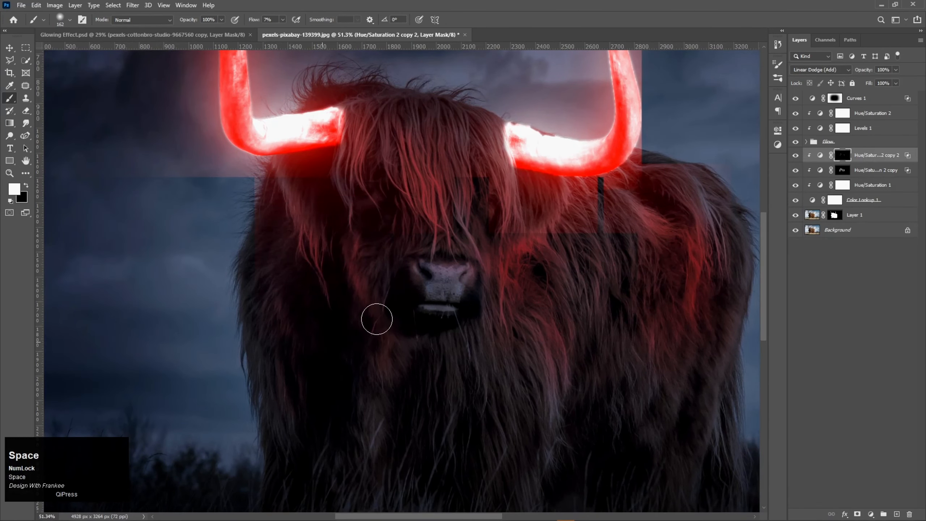
pyautogui.moveTo(300, 257)
pyautogui.mouseDown()
pyautogui.moveTo(289, 276)
pyautogui.moveTo(299, 415)
pyautogui.moveTo(289, 259)
pyautogui.moveTo(293, 416)
pyautogui.moveTo(398, 331)
pyautogui.moveTo(389, 329)
pyautogui.moveTo(358, 444)
pyautogui.moveTo(408, 349)
pyautogui.moveTo(394, 396)
pyautogui.moveTo(534, 305)
pyautogui.moveTo(522, 265)
pyautogui.moveTo(511, 261)
pyautogui.moveTo(555, 362)
pyautogui.moveTo(564, 417)
pyautogui.moveTo(546, 260)
pyautogui.moveTo(581, 336)
pyautogui.moveTo(662, 264)
pyautogui.moveTo(674, 213)
pyautogui.moveTo(692, 261)
pyautogui.moveTo(704, 350)
pyautogui.moveTo(668, 240)
pyautogui.moveTo(634, 216)
pyautogui.moveTo(665, 221)
pyautogui.moveTo(652, 189)
pyautogui.moveTo(694, 235)
pyautogui.moveTo(574, 227)
pyautogui.moveTo(565, 199)
pyautogui.moveTo(515, 229)
pyautogui.moveTo(473, 147)
pyautogui.moveTo(501, 211)
pyautogui.moveTo(485, 165)
pyautogui.moveTo(498, 202)
pyautogui.moveTo(504, 154)
pyautogui.moveTo(513, 234)
pyautogui.moveTo(429, 175)
pyautogui.moveTo(408, 141)
pyautogui.moveTo(415, 197)
pyautogui.moveTo(359, 129)
pyautogui.moveTo(350, 201)
pyautogui.moveTo(363, 146)
pyautogui.moveTo(366, 212)
pyautogui.mouseUp()
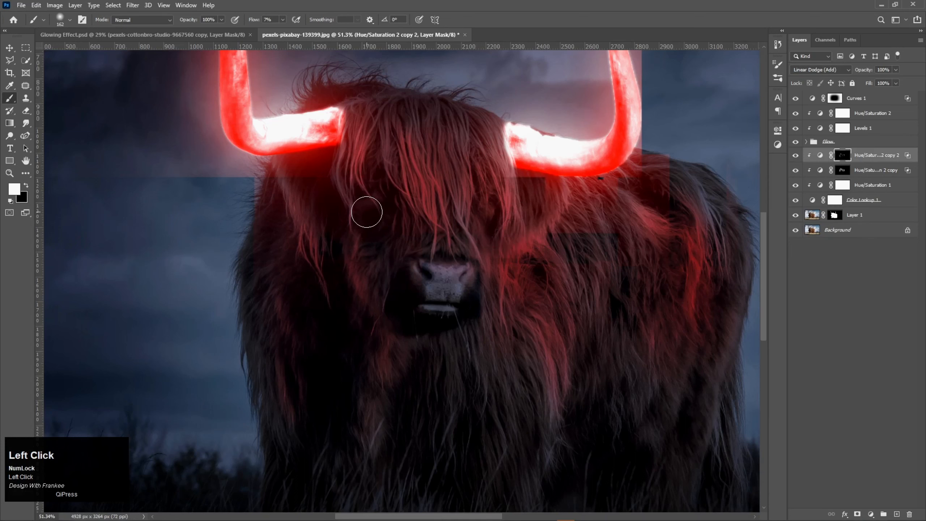
# Compare the whole image with and without Color Lookup 1 and its clipped adjustments.
pyautogui.press('v')
pyautogui.hotkey('ctrl', '0')
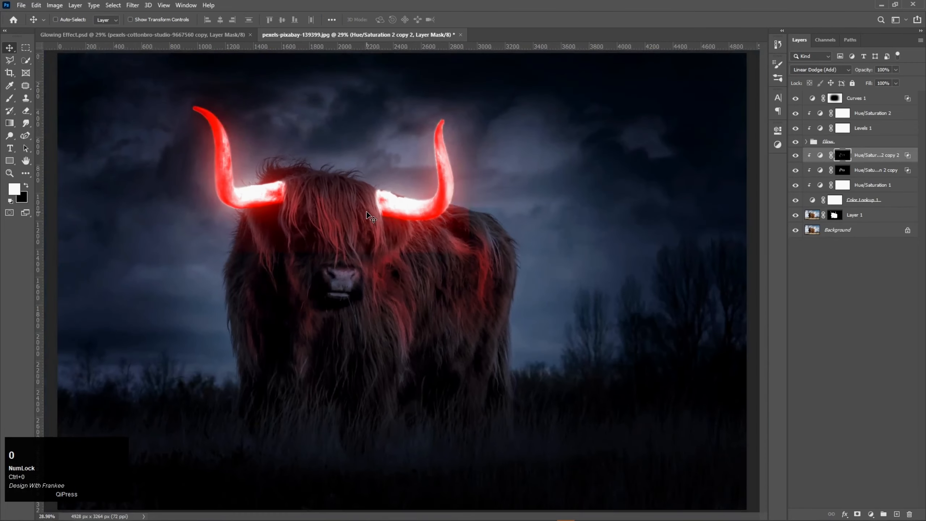
pyautogui.click(795, 202)
pyautogui.click(795, 202)
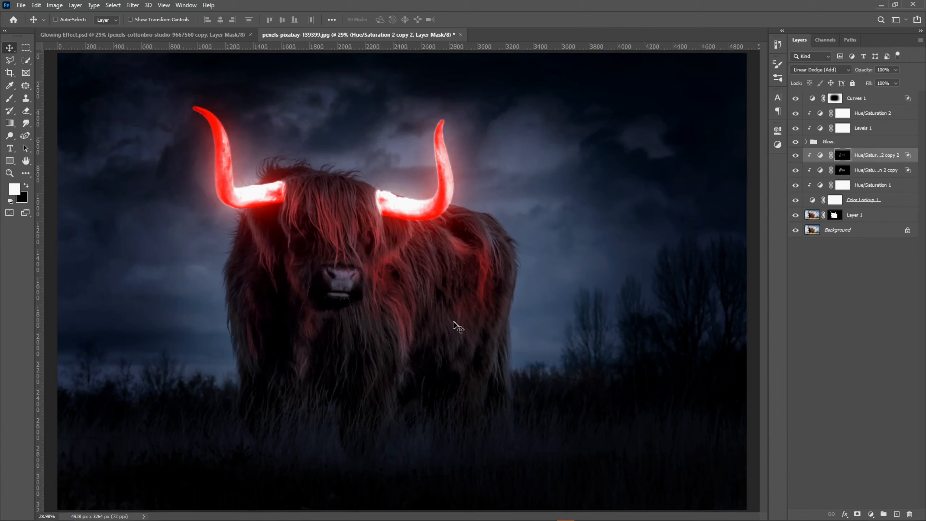
# Place the pexels-cottonbro-studio-9667560 image from the Glowing Effect 06 folder over one horn at 49.14% scale and duplicate it over the other horn.
pyautogui.click(442, 517)
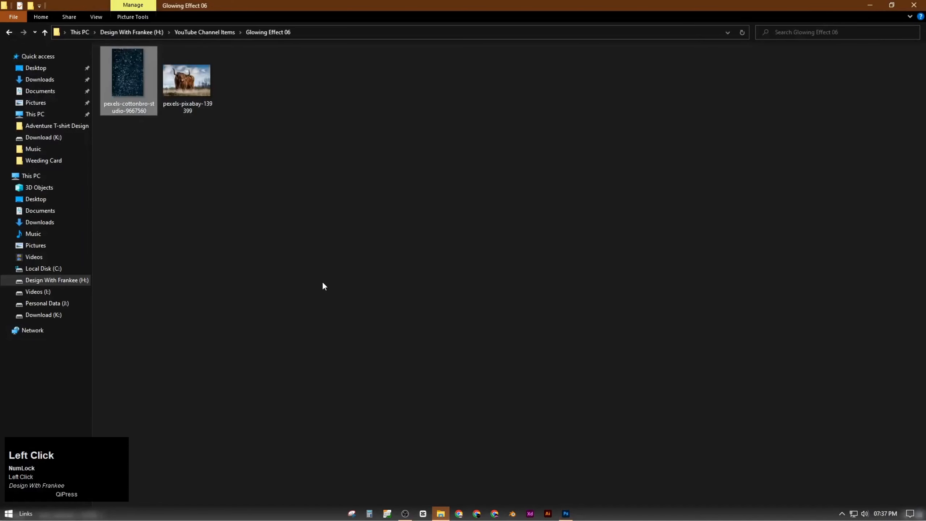
pyautogui.moveTo(134, 74); pyautogui.dragTo(478, 306)
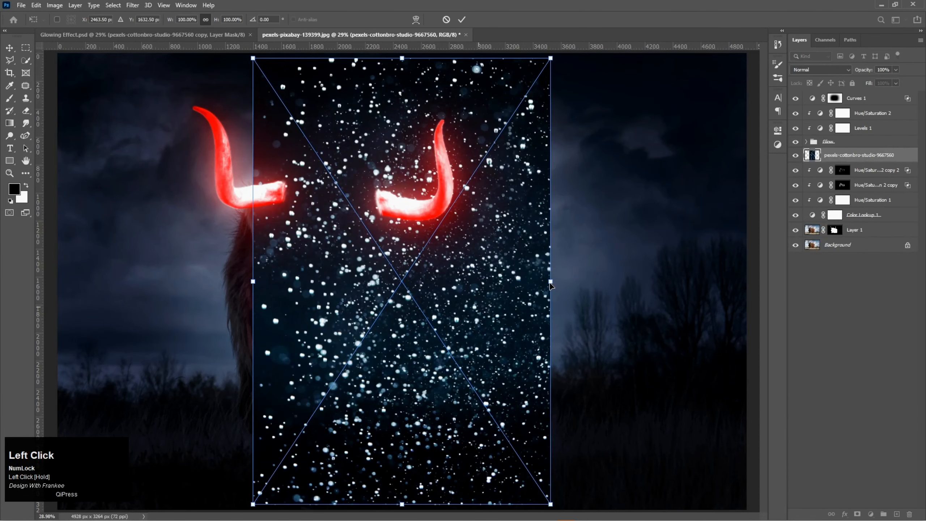
pyautogui.click(550, 283)
pyautogui.moveTo(550, 283); pyautogui.dragTo(488, 202)
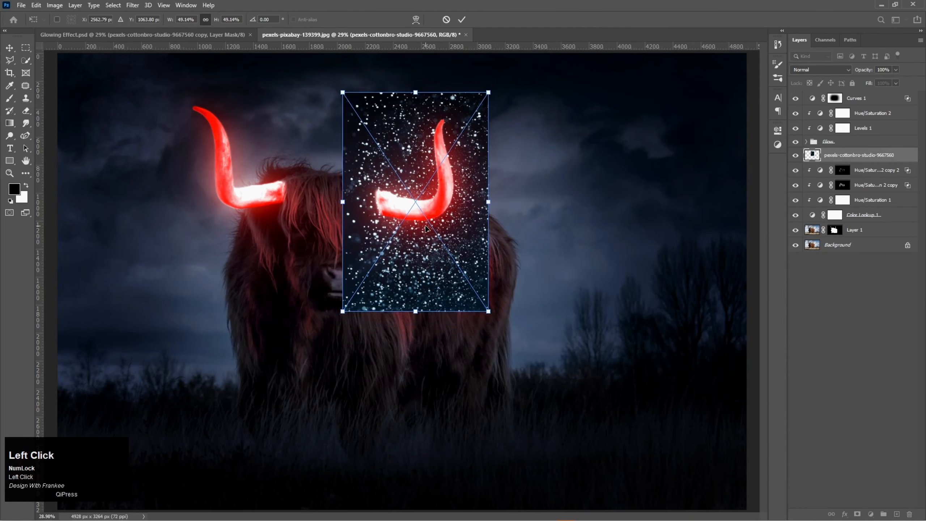
pyautogui.moveTo(425, 225); pyautogui.dragTo(243, 207)
pyautogui.doubleClick(428, 208)
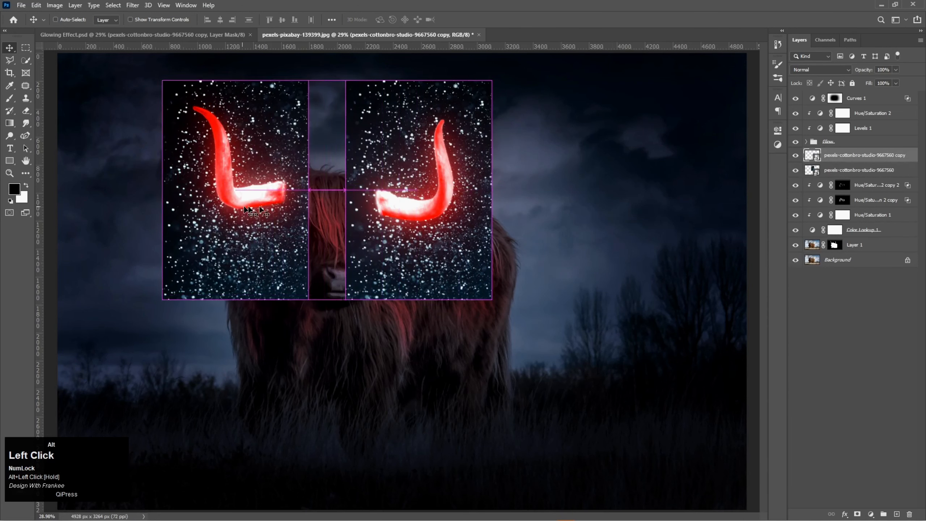
# Merge the two particle image layers into one and set its blend mode to Screen.
pyautogui.keyDown('shift'); pyautogui.click(863, 177); pyautogui.keyUp('shift')
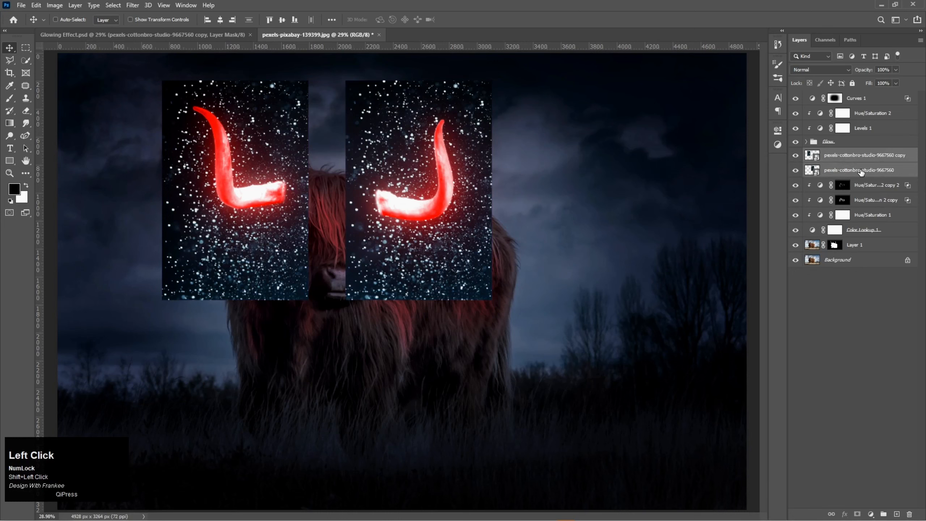
pyautogui.rightClick(863, 177)
pyautogui.click(784, 398)
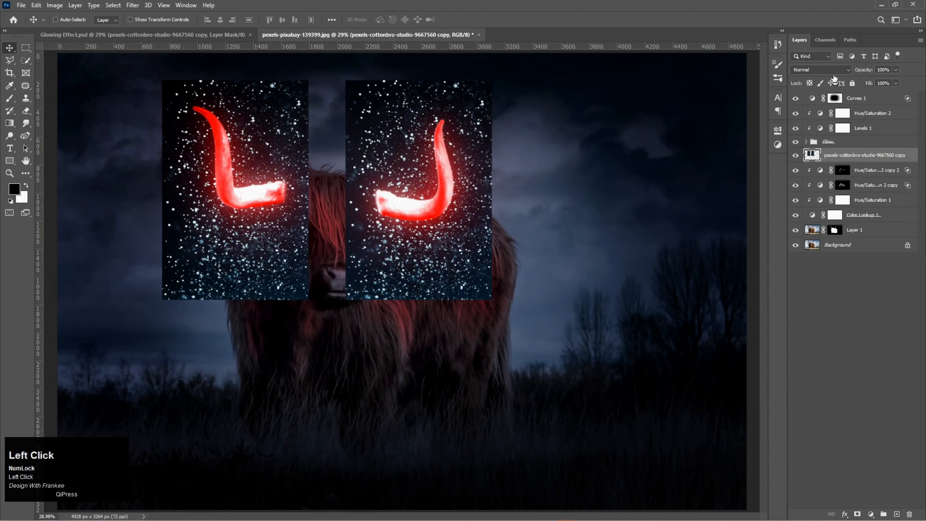
pyautogui.click(833, 70)
pyautogui.click(807, 155)
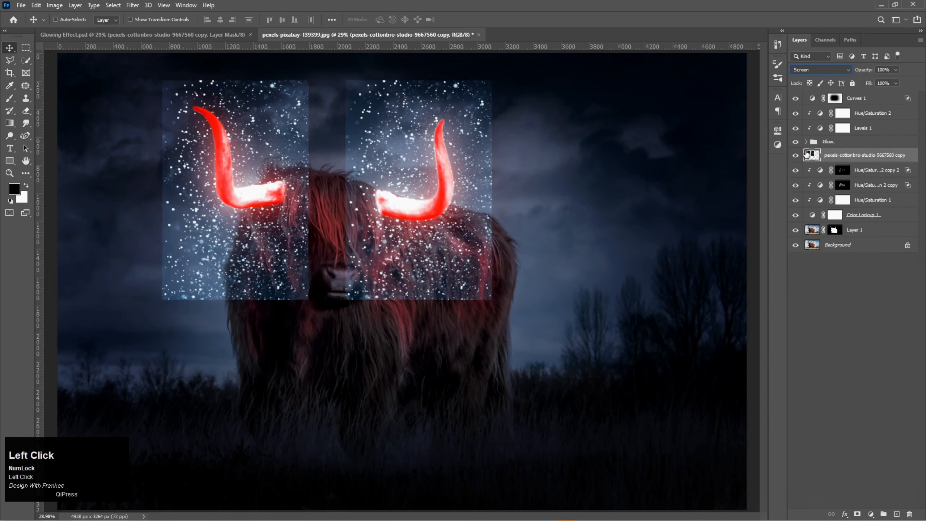
# Add a Levels adjustment clipped to the particle layer, with the black input at 53 and the midtones at 0.61.
pyautogui.click(872, 514)
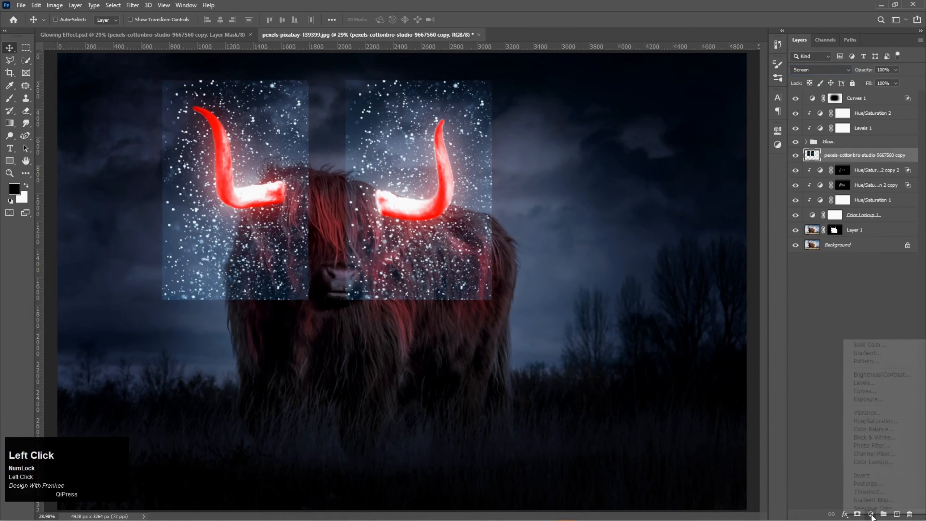
pyautogui.click(873, 386)
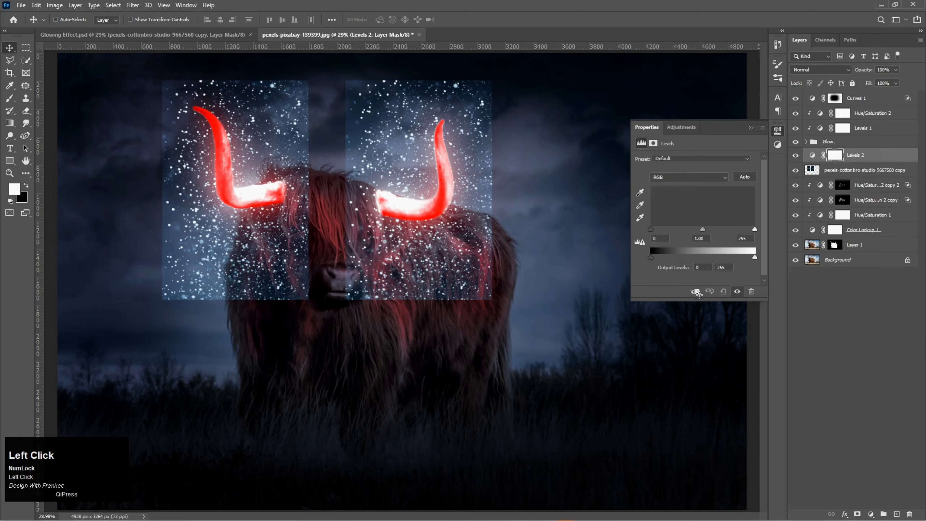
pyautogui.click(695, 292)
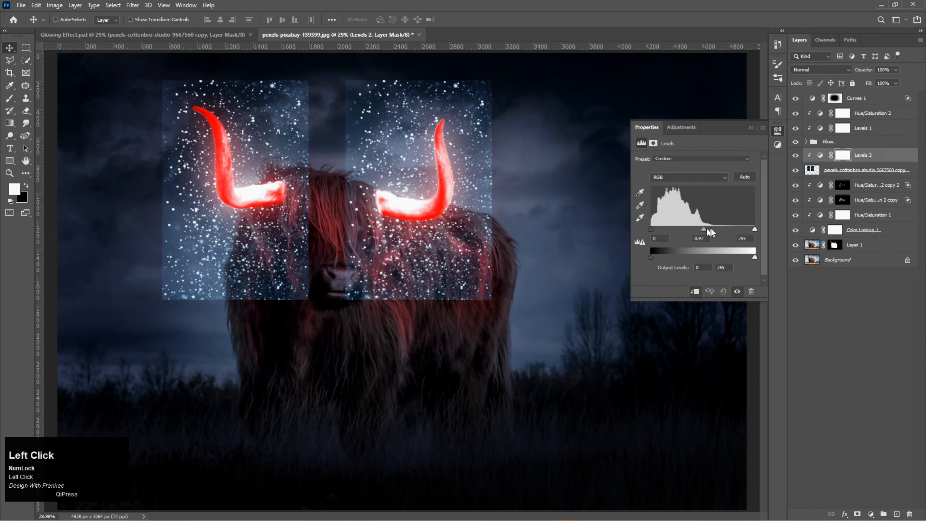
pyautogui.moveTo(711, 232); pyautogui.dragTo(713, 232)
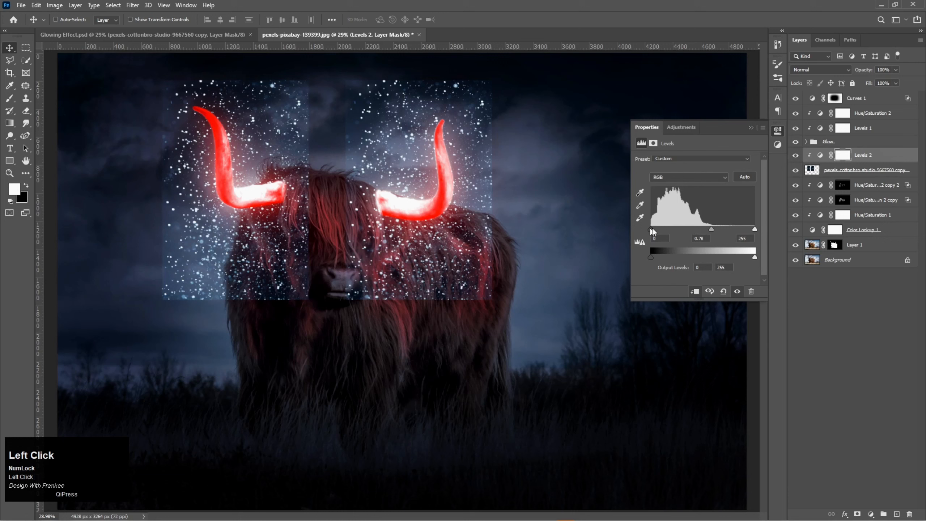
pyautogui.moveTo(673, 231); pyautogui.dragTo(674, 231)
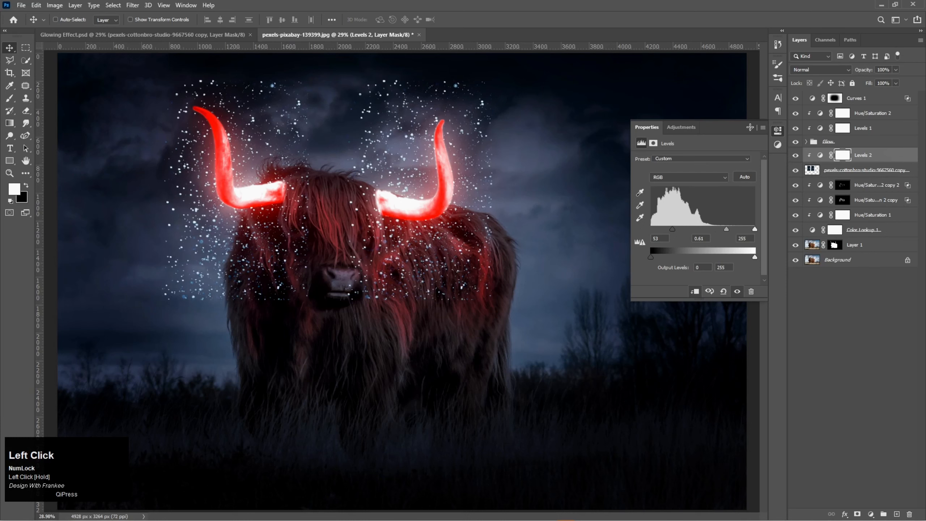
pyautogui.moveTo(750, 127); pyautogui.dragTo(752, 132)
# Duplicate Hue/Saturation 2 above Levels 2 as an adjustment clipped to the particle layer, and invert the duplicate's mask to black.
pyautogui.click(866, 116)
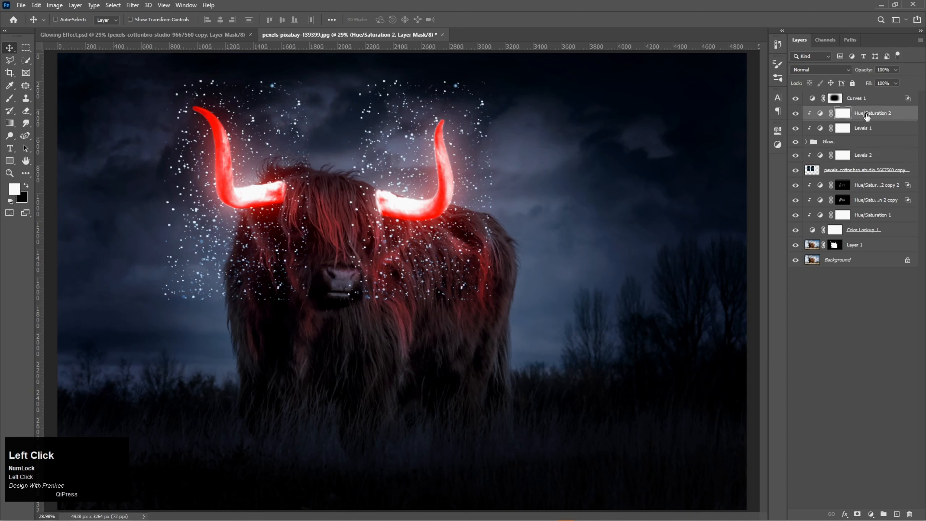
pyautogui.moveTo(868, 116); pyautogui.dragTo(869, 149)
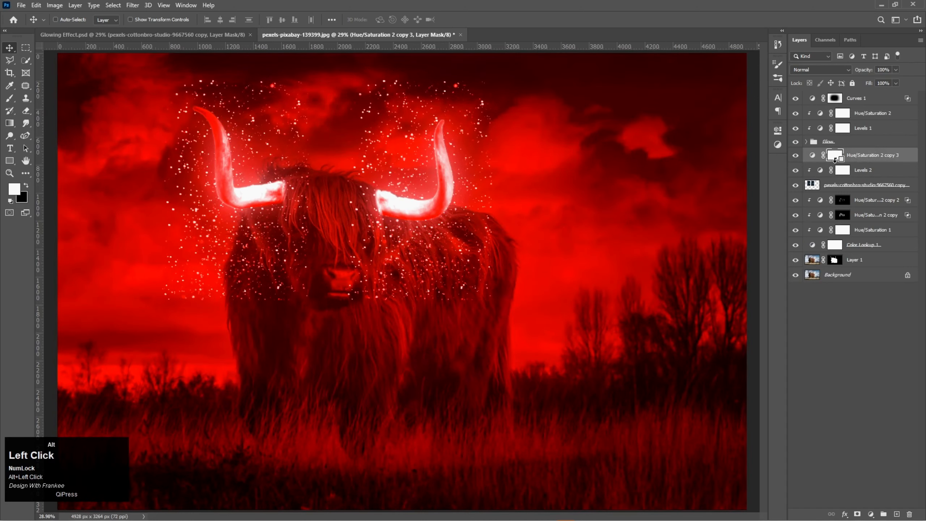
pyautogui.keyDown('alt'); pyautogui.click(835, 160); pyautogui.keyUp('alt')
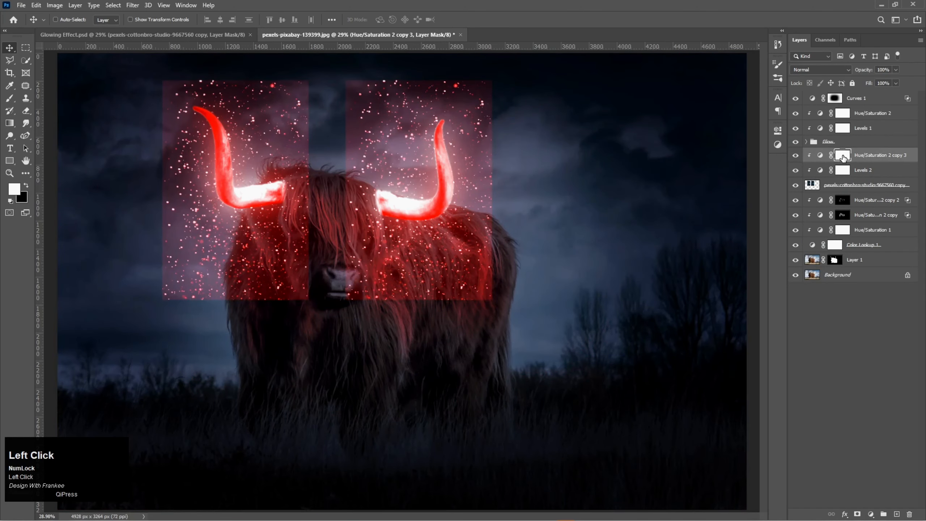
pyautogui.hotkey('ctrl', 'i')
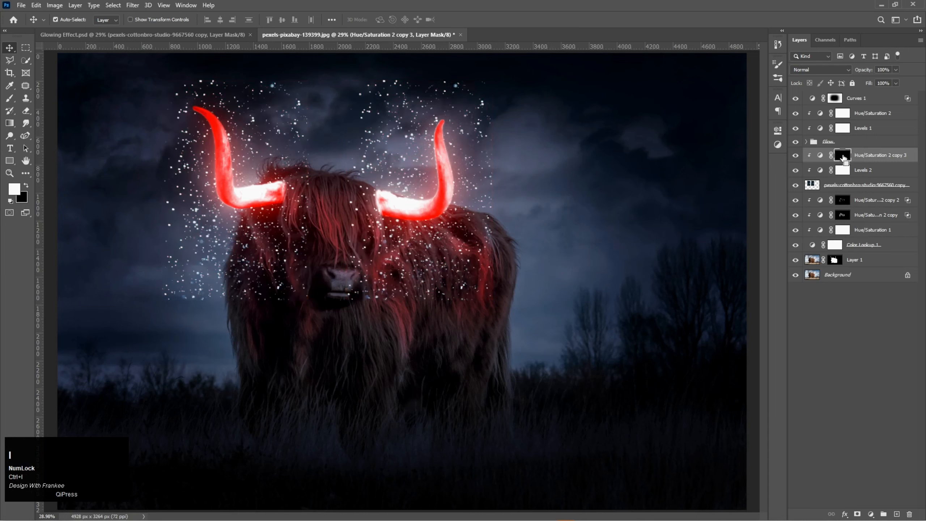
# Add a layer mask to the merged particle layer and invert it to black.
pyautogui.click(854, 186)
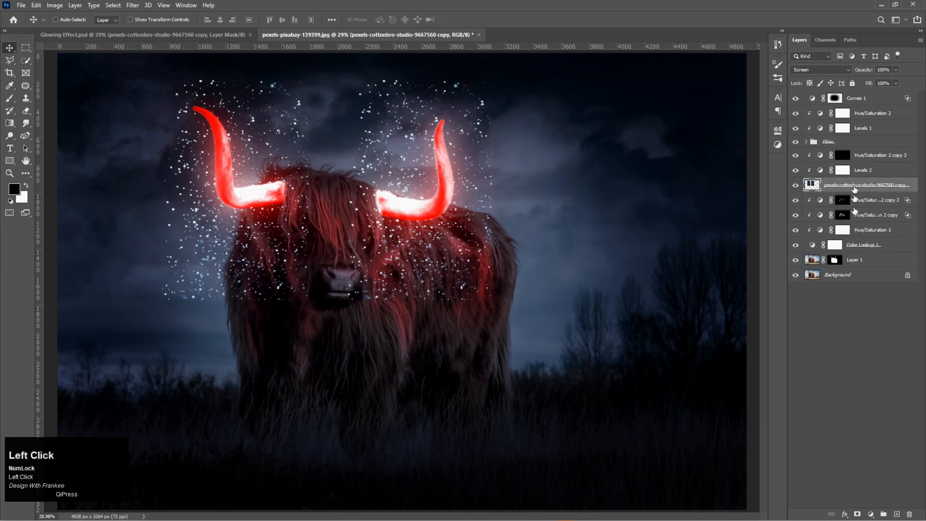
pyautogui.click(858, 512)
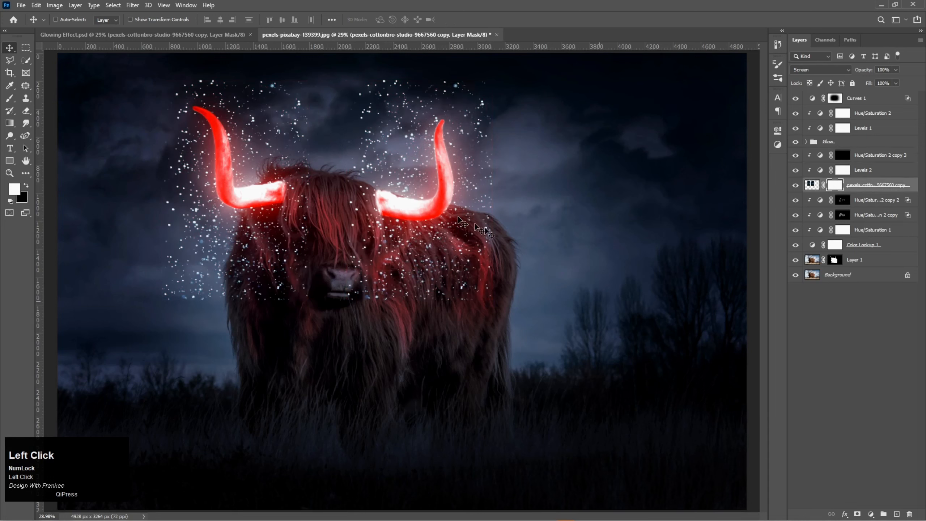
pyautogui.press('b')
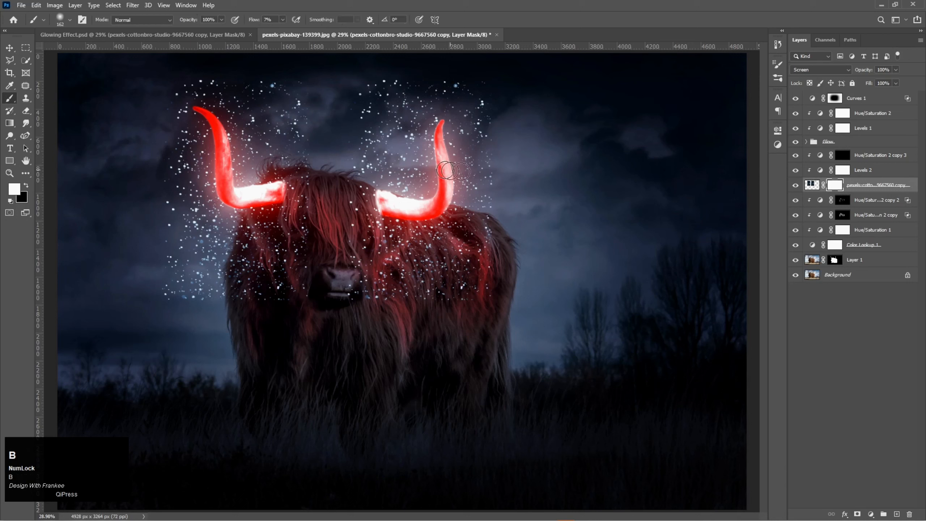
pyautogui.click(833, 189)
pyautogui.hotkey('ctrl', 'i')
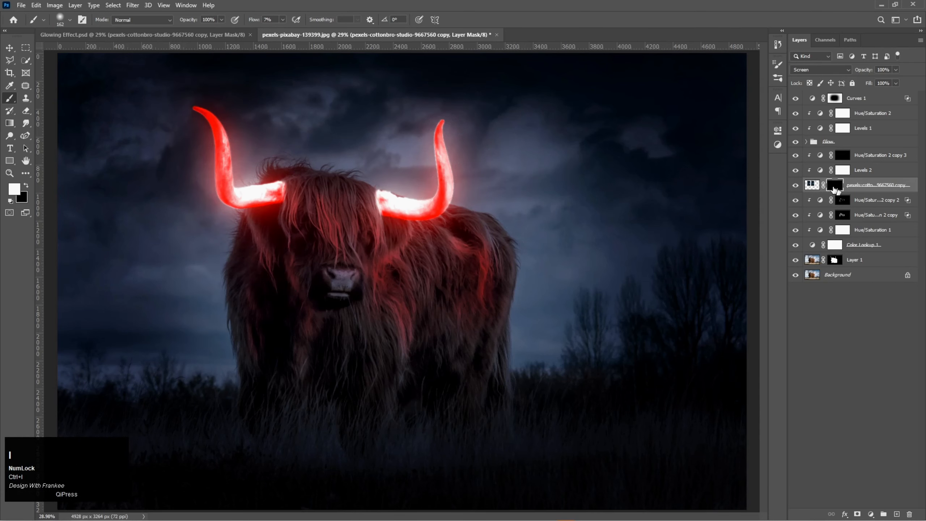
# Paint white at 7% flow on the particle layer's mask to reveal faint particles around the right horn.
pyautogui.scroll(3, 404, 227)
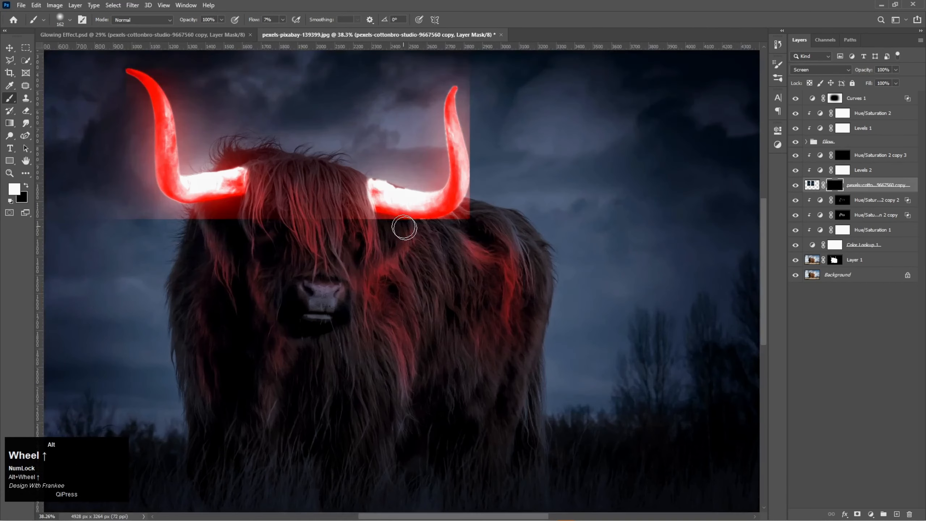
pyautogui.moveTo(394, 205); pyautogui.dragTo(410, 266)
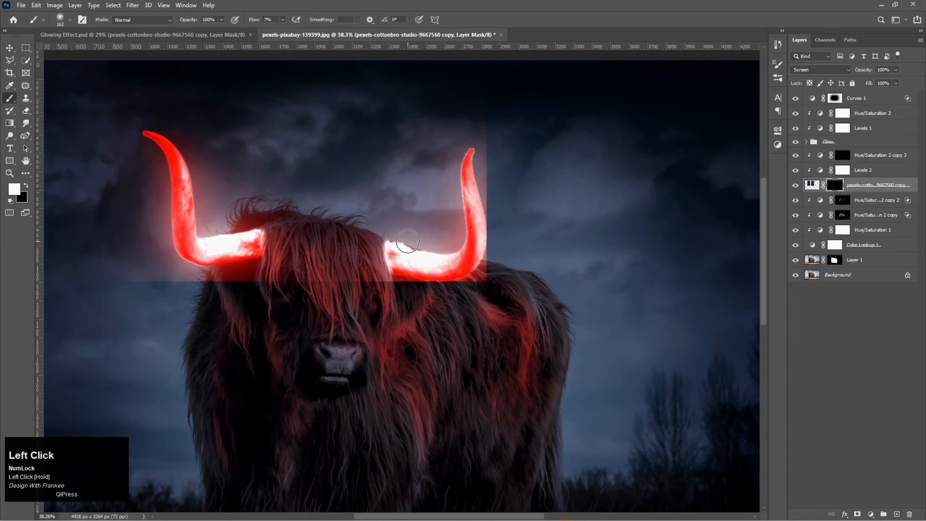
pyautogui.moveTo(406, 241)
pyautogui.mouseDown()
pyautogui.moveTo(461, 247)
pyautogui.moveTo(460, 147)
pyautogui.moveTo(467, 132)
pyautogui.moveTo(490, 132)
pyautogui.moveTo(473, 157)
pyautogui.moveTo(489, 245)
pyautogui.moveTo(478, 157)
pyautogui.moveTo(488, 125)
pyautogui.moveTo(479, 183)
pyautogui.moveTo(490, 248)
pyautogui.moveTo(474, 271)
pyautogui.moveTo(425, 279)
pyautogui.mouseUp()
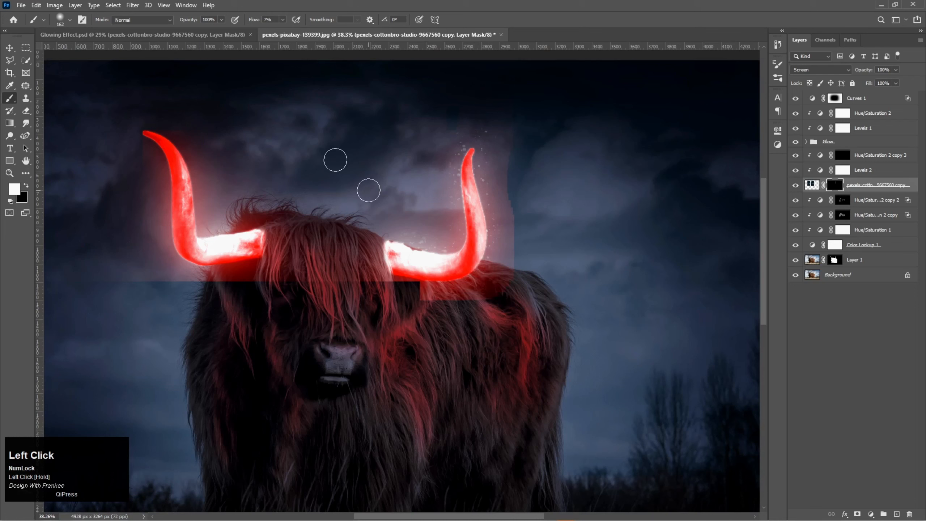
# Raise the brush flow to 26% and paint white on the particle mask to strengthen the particles along the right horn.
pyautogui.click(282, 19)
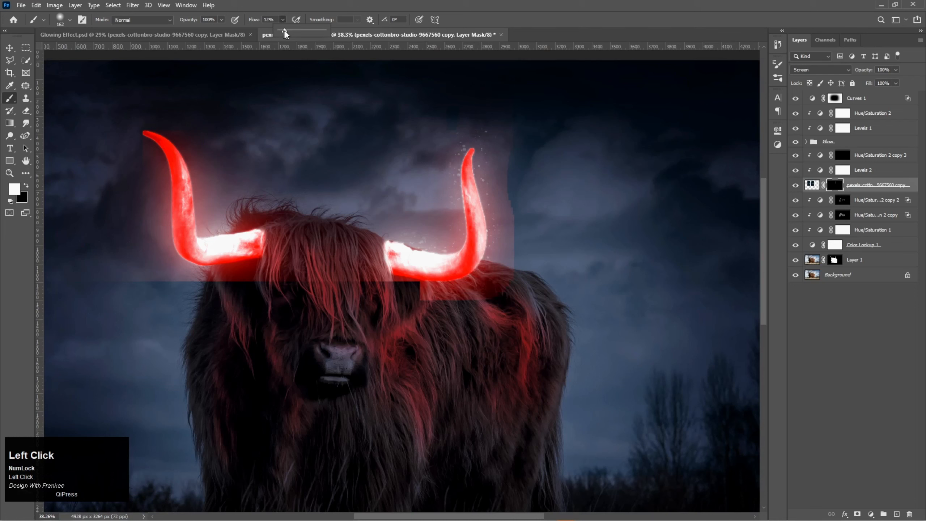
pyautogui.moveTo(287, 31); pyautogui.dragTo(291, 31)
pyautogui.moveTo(404, 249); pyautogui.dragTo(445, 243)
pyautogui.moveTo(454, 207)
pyautogui.mouseDown()
pyautogui.moveTo(479, 138)
pyautogui.moveTo(470, 174)
pyautogui.moveTo(476, 154)
pyautogui.moveTo(480, 270)
pyautogui.mouseUp()
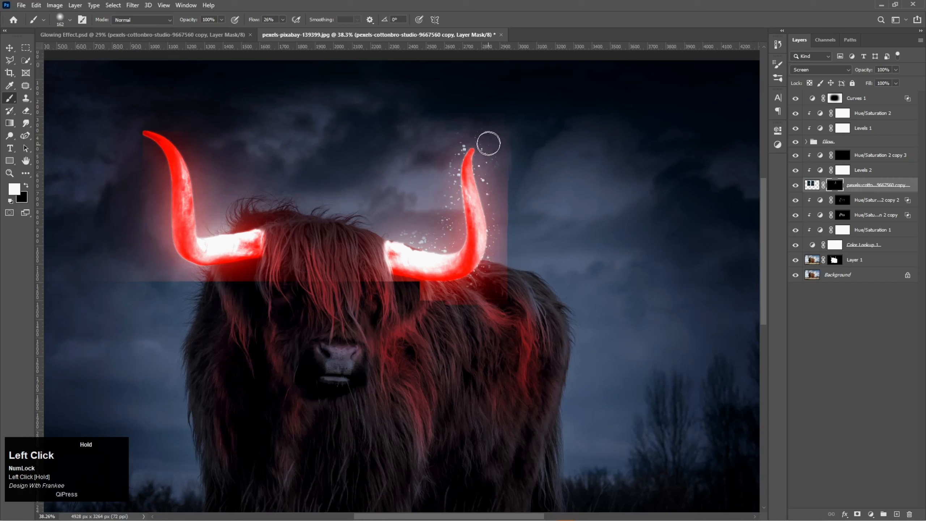
# Paint white on the particle mask to reveal particles along the left horn, and add a few more beside the right horn.
pyautogui.moveTo(157, 133)
pyautogui.mouseDown()
pyautogui.moveTo(145, 128)
pyautogui.moveTo(182, 158)
pyautogui.moveTo(197, 214)
pyautogui.moveTo(255, 252)
pyautogui.moveTo(233, 266)
pyautogui.moveTo(190, 263)
pyautogui.moveTo(169, 214)
pyautogui.mouseUp()
pyautogui.moveTo(167, 160)
pyautogui.mouseDown()
pyautogui.moveTo(140, 118)
pyautogui.moveTo(192, 271)
pyautogui.moveTo(165, 130)
pyautogui.moveTo(192, 172)
pyautogui.moveTo(203, 222)
pyautogui.moveTo(256, 228)
pyautogui.mouseUp()
pyautogui.moveTo(469, 150)
pyautogui.mouseDown()
pyautogui.moveTo(466, 230)
pyautogui.moveTo(476, 155)
pyautogui.moveTo(487, 234)
pyautogui.moveTo(461, 275)
pyautogui.moveTo(443, 282)
pyautogui.moveTo(490, 238)
pyautogui.moveTo(487, 182)
pyautogui.moveTo(477, 162)
pyautogui.moveTo(472, 172)
pyautogui.mouseUp()
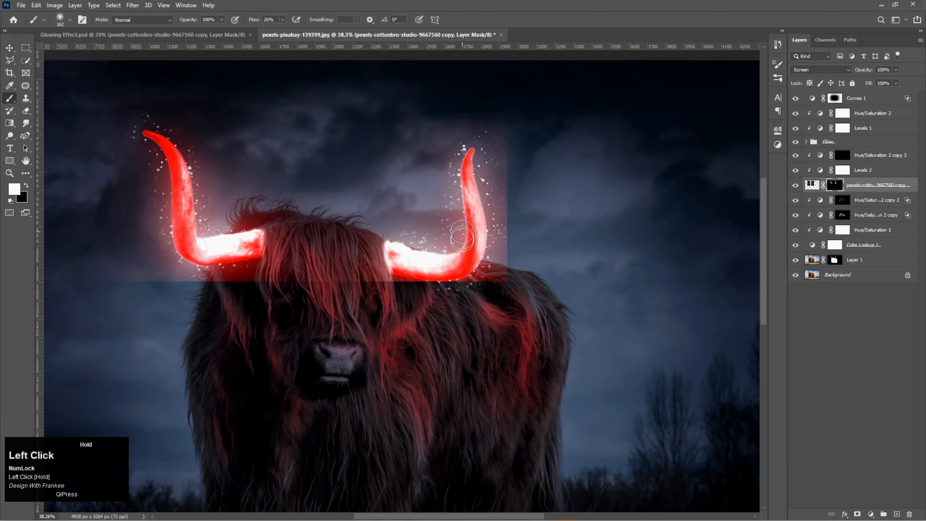
pyautogui.moveTo(463, 239); pyautogui.dragTo(462, 251)
# Paint black on the particle mask to soften particles inside the right horn's curve, and touch up the left horn's tip with white.
pyautogui.press('x')
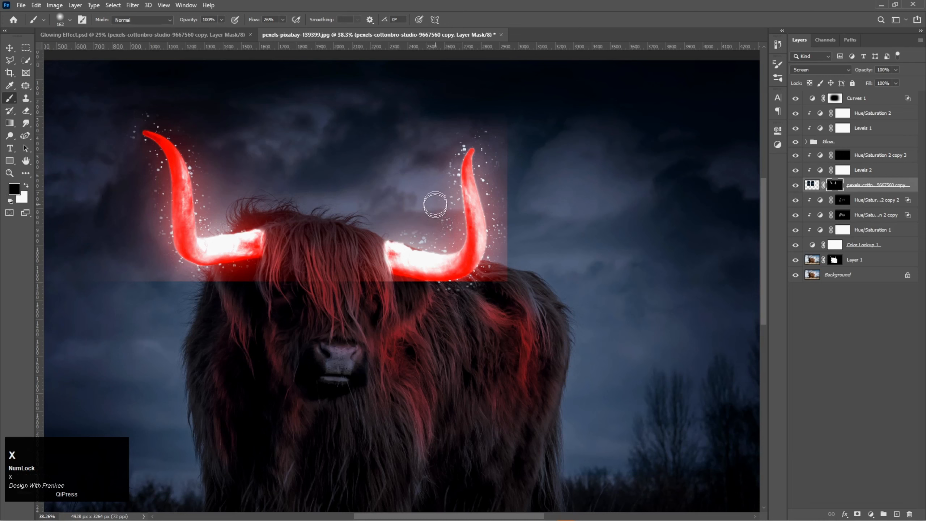
pyautogui.moveTo(444, 197)
pyautogui.mouseDown()
pyautogui.moveTo(431, 227)
pyautogui.moveTo(447, 172)
pyautogui.moveTo(478, 244)
pyautogui.mouseUp()
pyautogui.press('x')
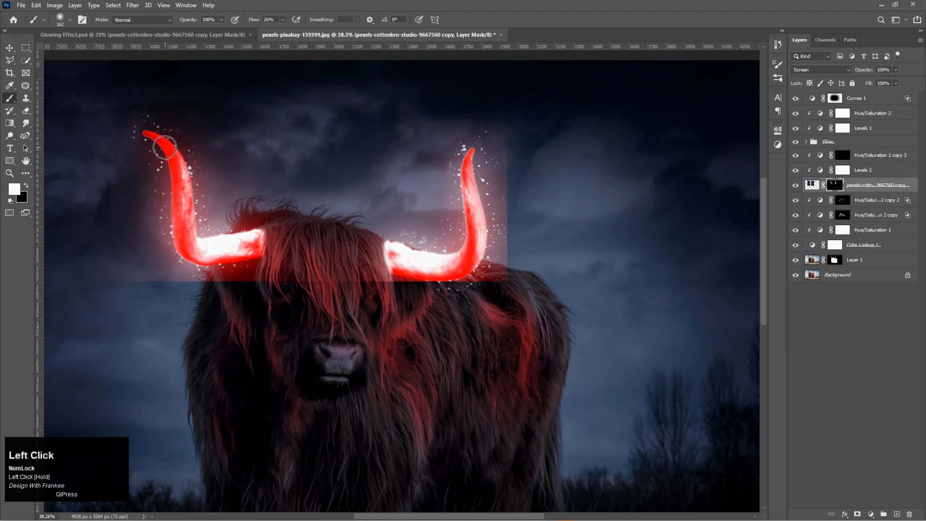
pyautogui.moveTo(163, 142)
pyautogui.mouseDown()
pyautogui.moveTo(191, 248)
pyautogui.moveTo(216, 257)
pyautogui.moveTo(198, 238)
pyautogui.moveTo(175, 156)
pyautogui.mouseUp()
pyautogui.press('v')
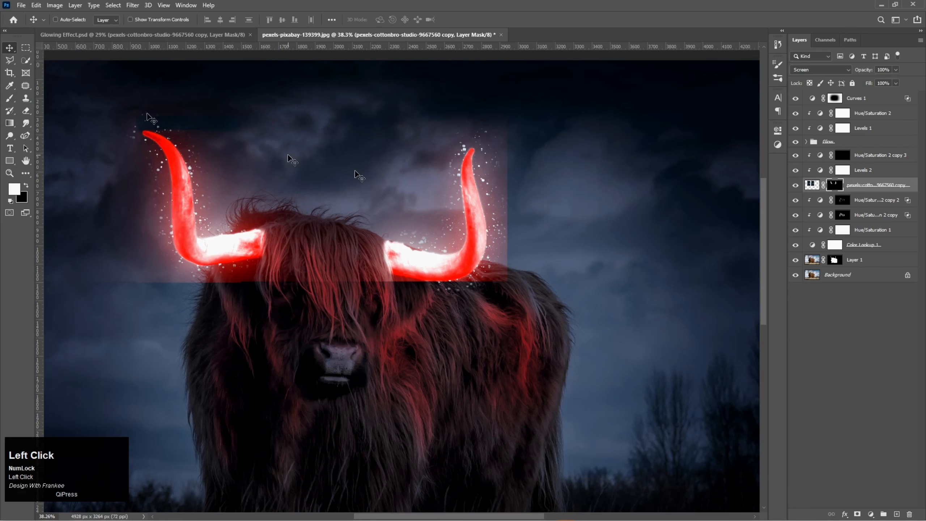
pyautogui.hotkey('ctrl', '0')
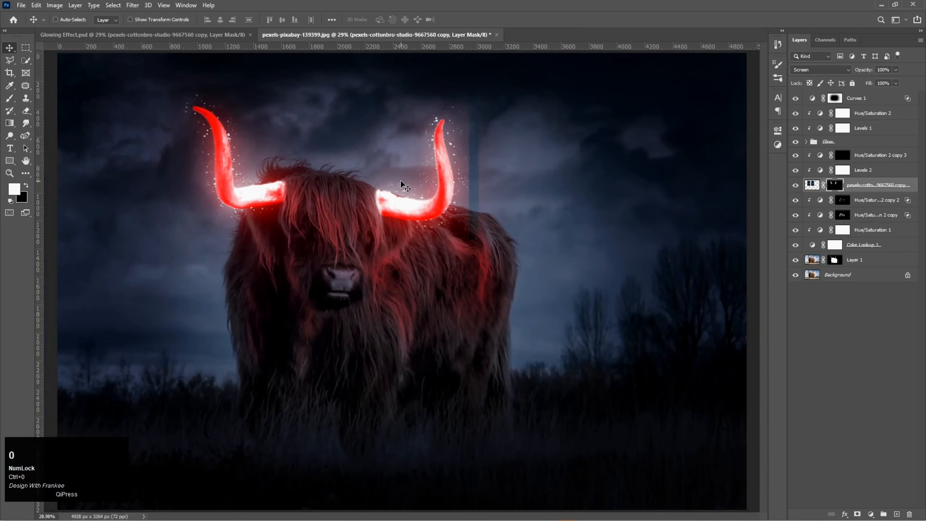
# Compare the image with and without the Color Lookup adjustment, and compare the finished composite with the Background layer alone.
pyautogui.click(796, 250)
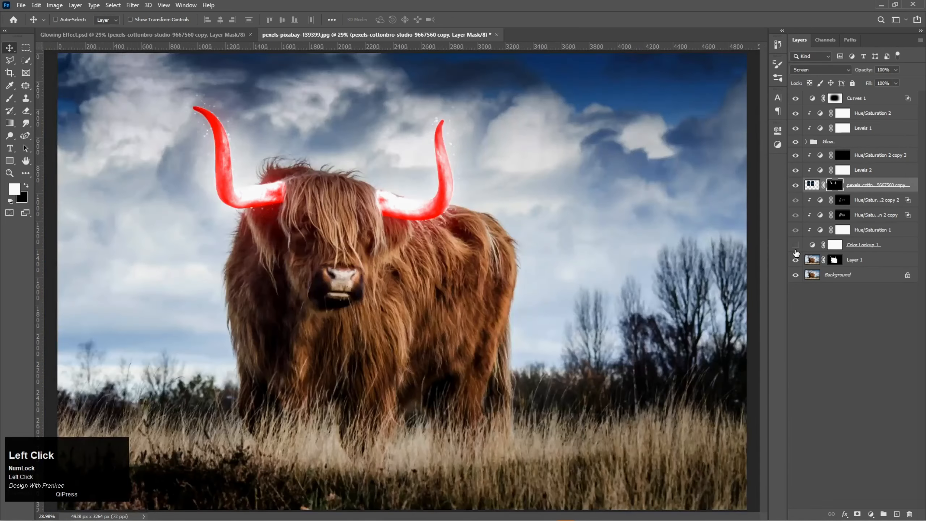
pyautogui.click(796, 251)
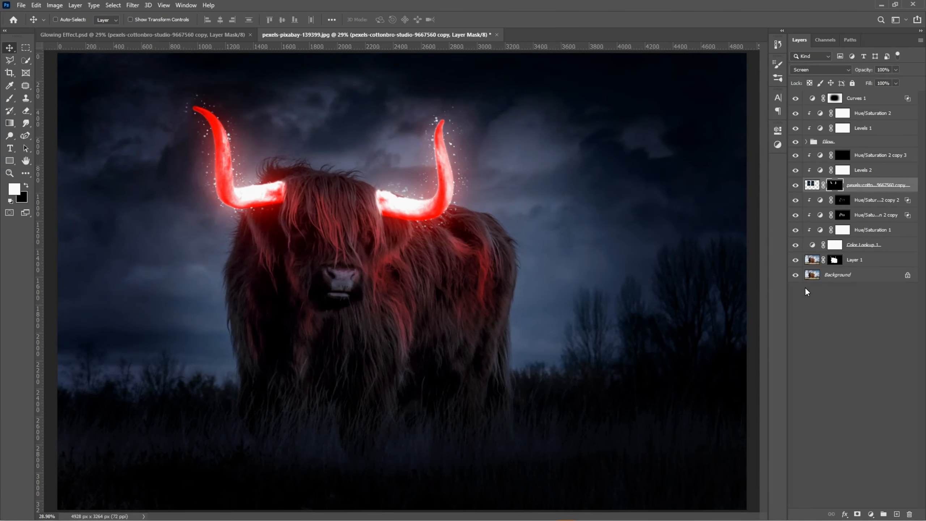
pyautogui.keyDown('alt'); pyautogui.click(798, 279); pyautogui.keyUp('alt')
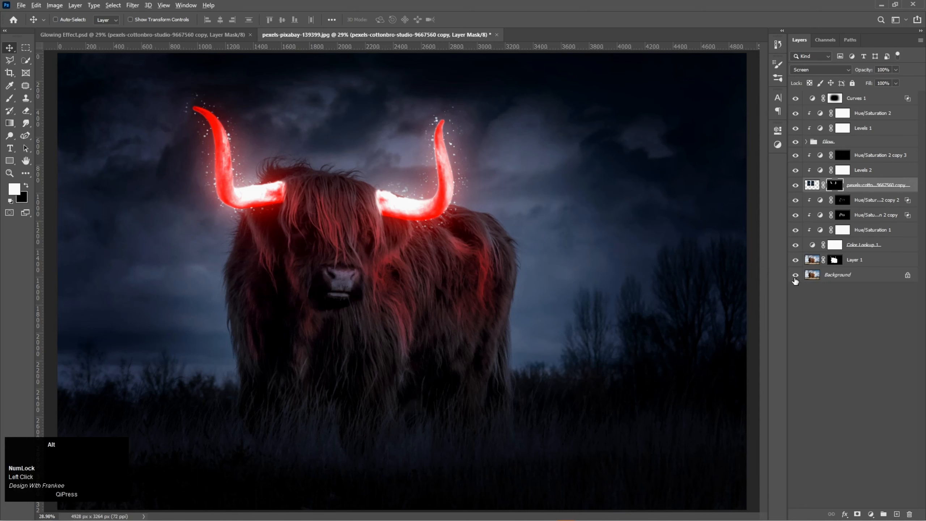
pyautogui.keyDown('alt'); pyautogui.click(795, 280); pyautogui.keyUp('alt')
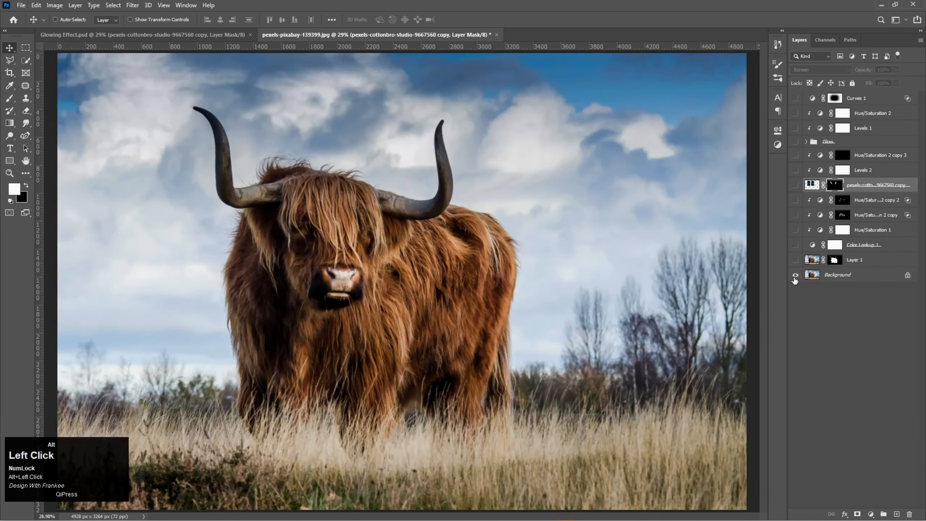
pyautogui.keyDown('alt'); pyautogui.click(795, 279); pyautogui.keyUp('alt')
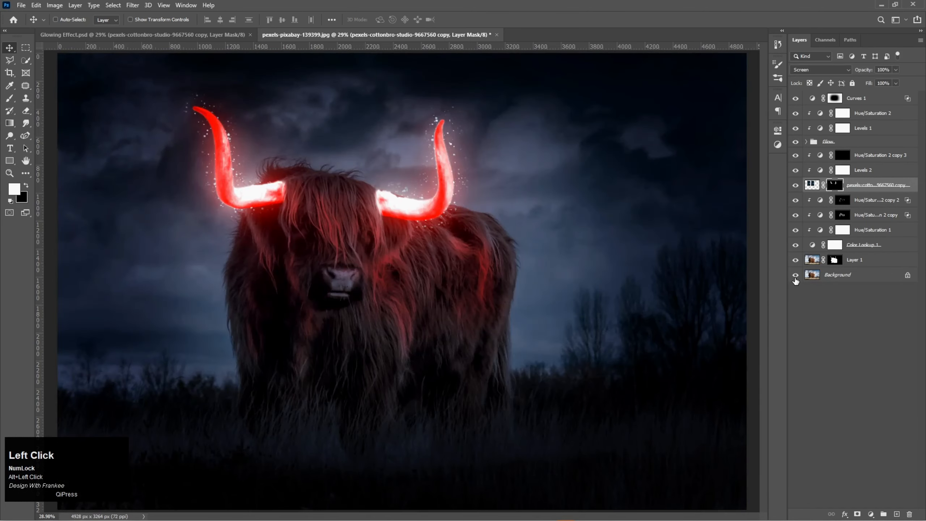